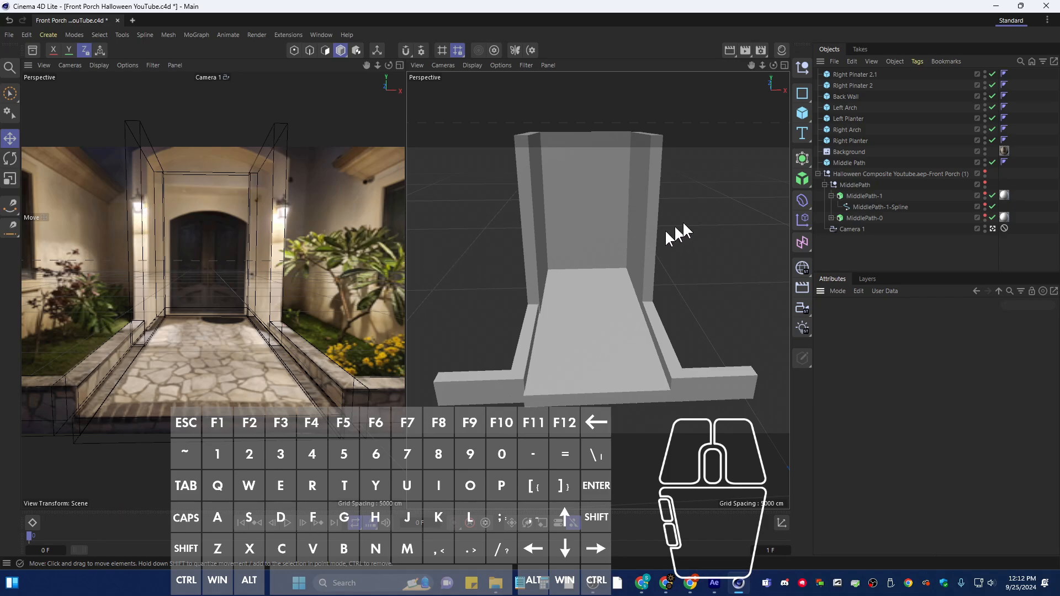
# Rename the object Right Pinater 2.1 as Left Planter 2
pyautogui.doubleClick(858, 74)
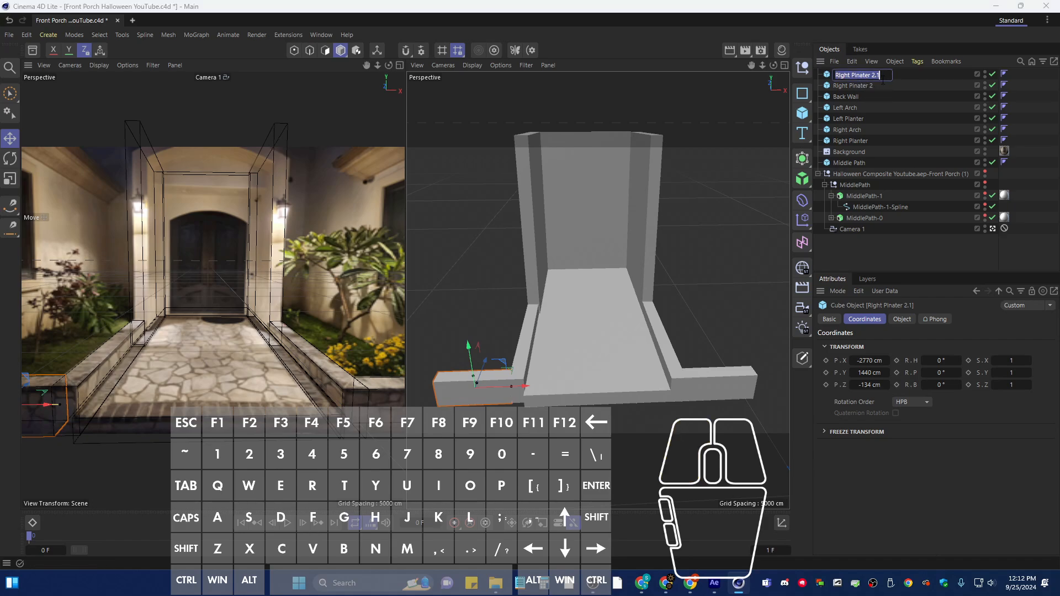
pyautogui.write('Left Plat')
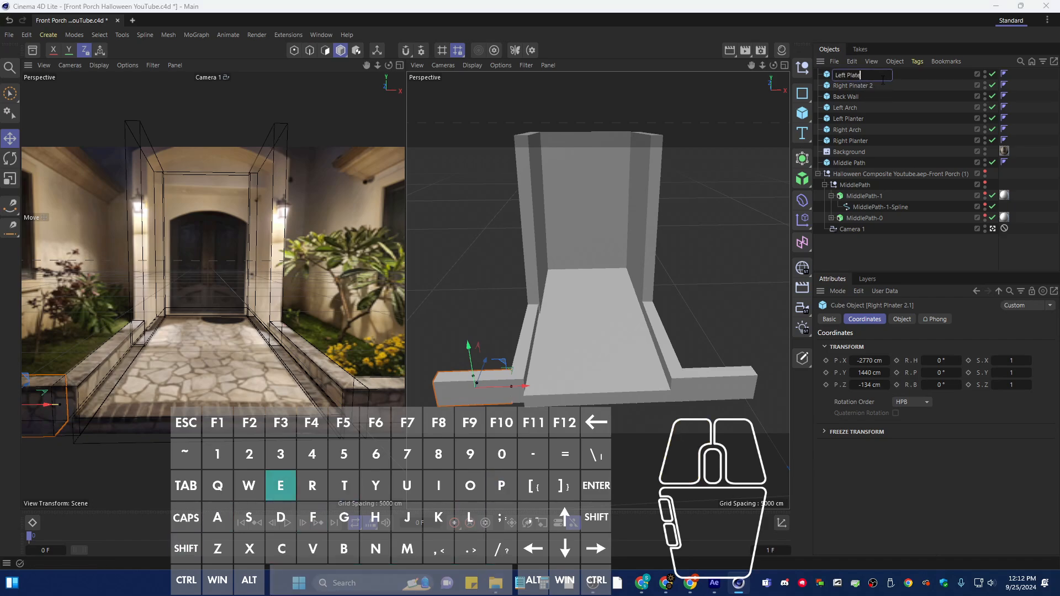
pyautogui.press('BackSpace')
pyautogui.write('nter 2')
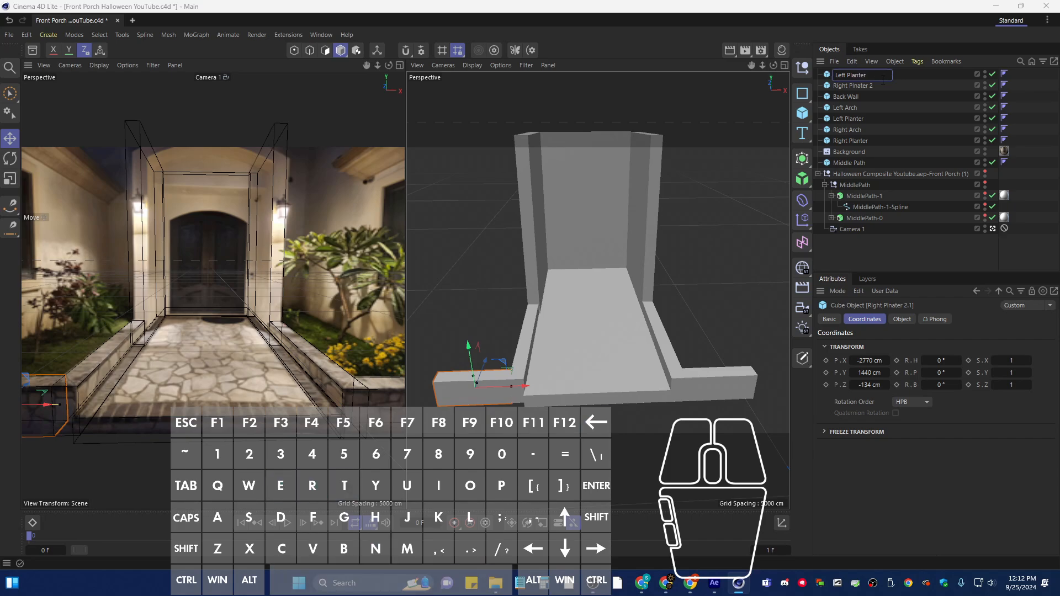
pyautogui.press('Return')
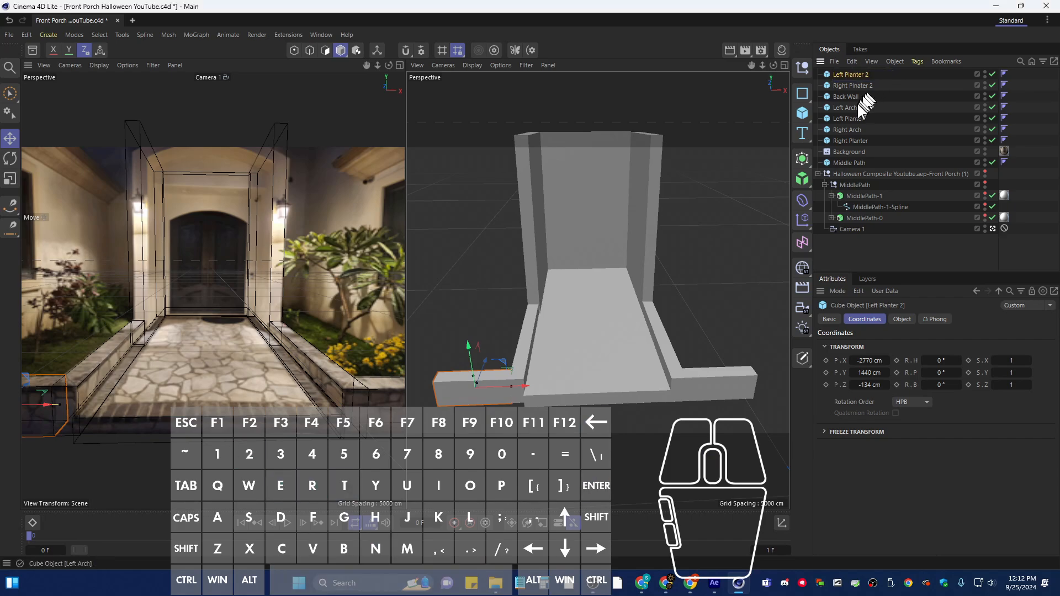
# Bank the Left Arch by about 0.15° and move it about 40 cm along X toward the path
pyautogui.click(858, 107)
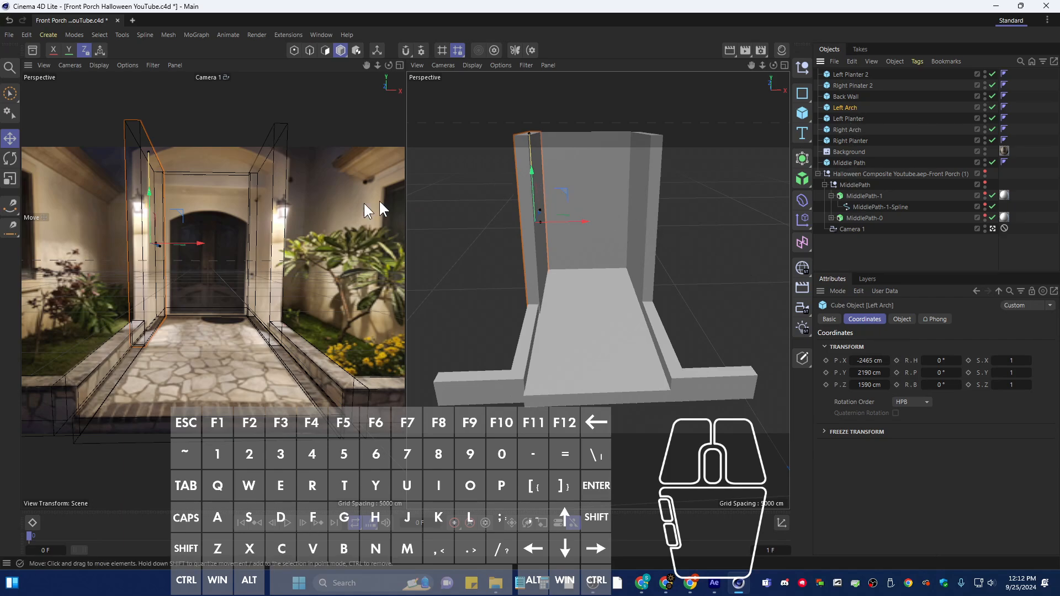
pyautogui.click(10, 159)
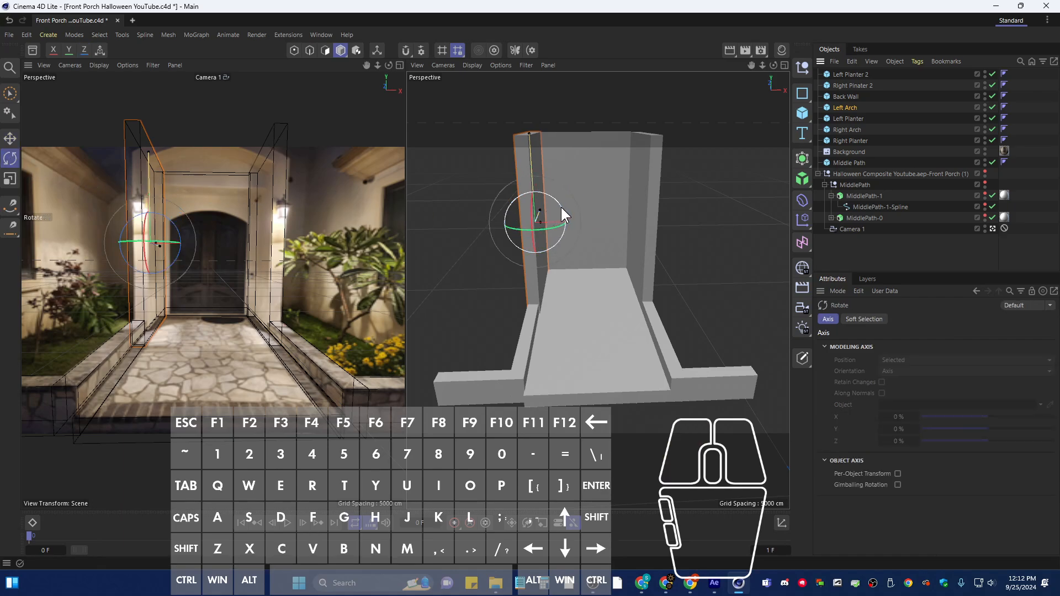
pyautogui.moveTo(561, 206); pyautogui.dragTo(562, 206)
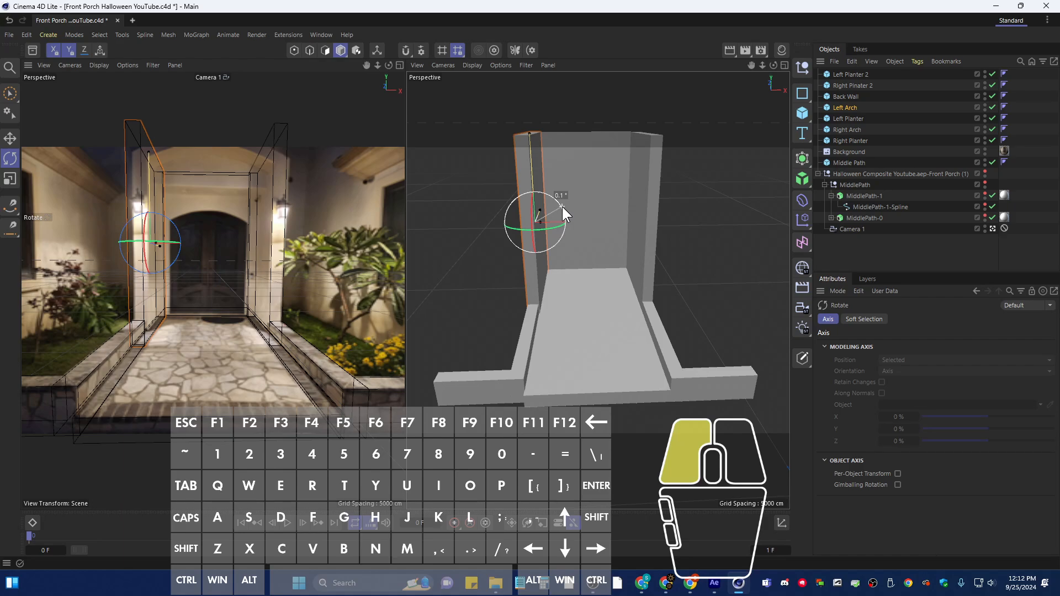
pyautogui.moveTo(563, 207); pyautogui.dragTo(562, 207)
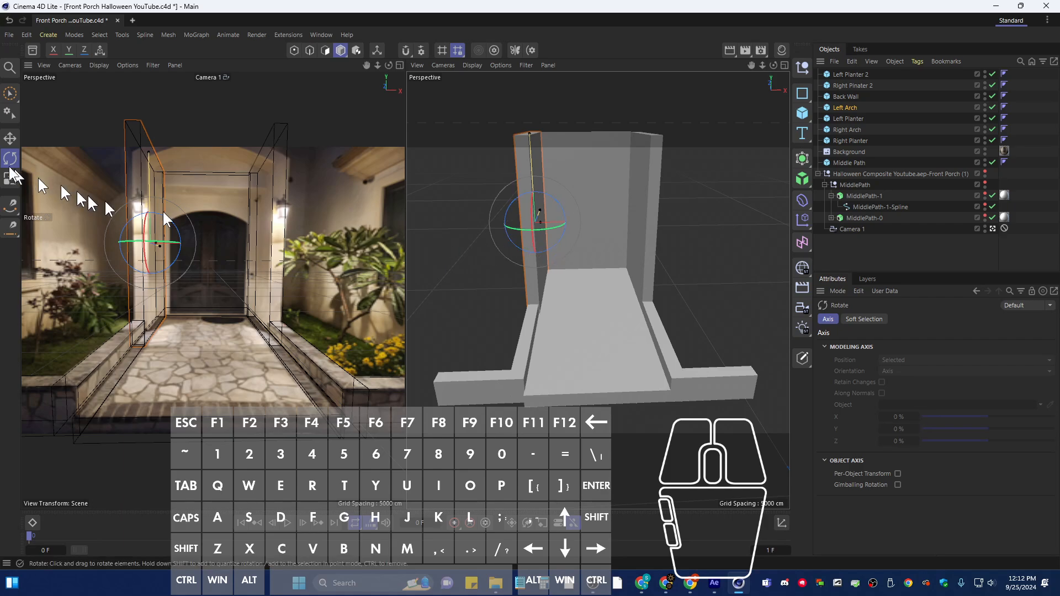
pyautogui.click(10, 138)
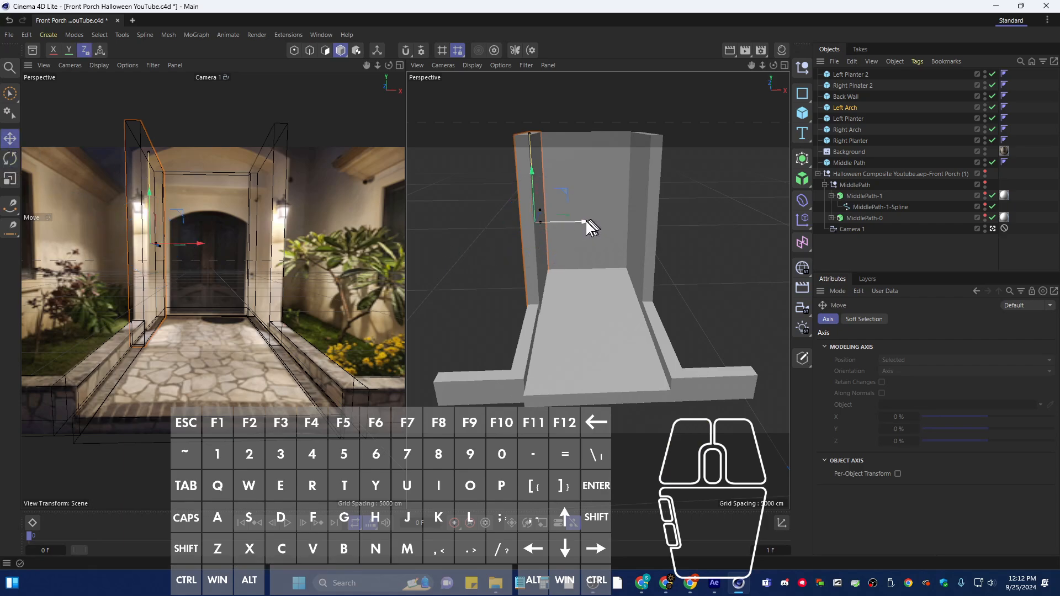
pyautogui.moveTo(585, 222); pyautogui.dragTo(590, 221)
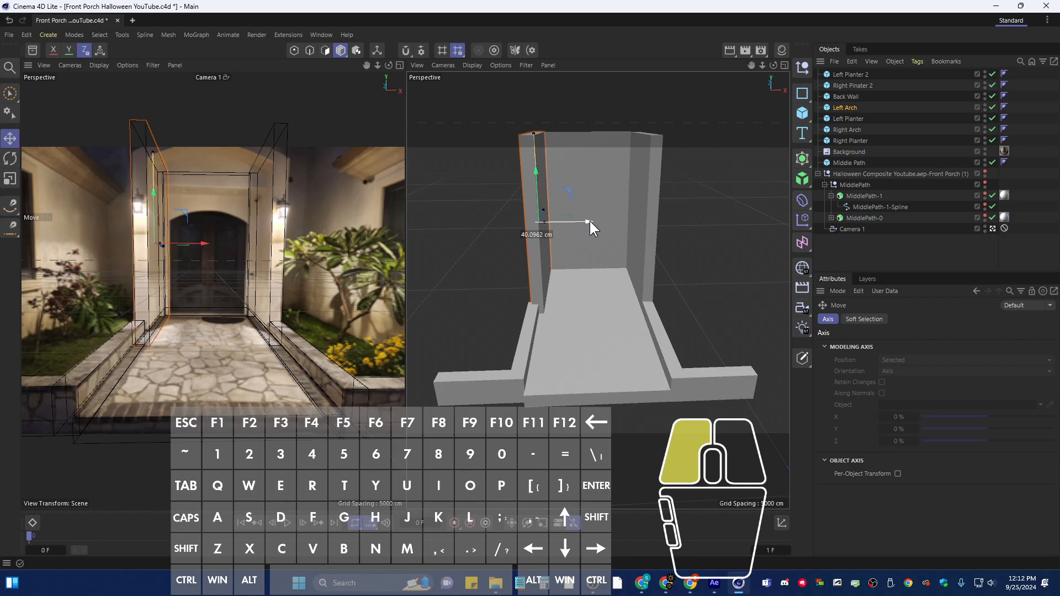
pyautogui.moveTo(590, 221); pyautogui.dragTo(590, 221)
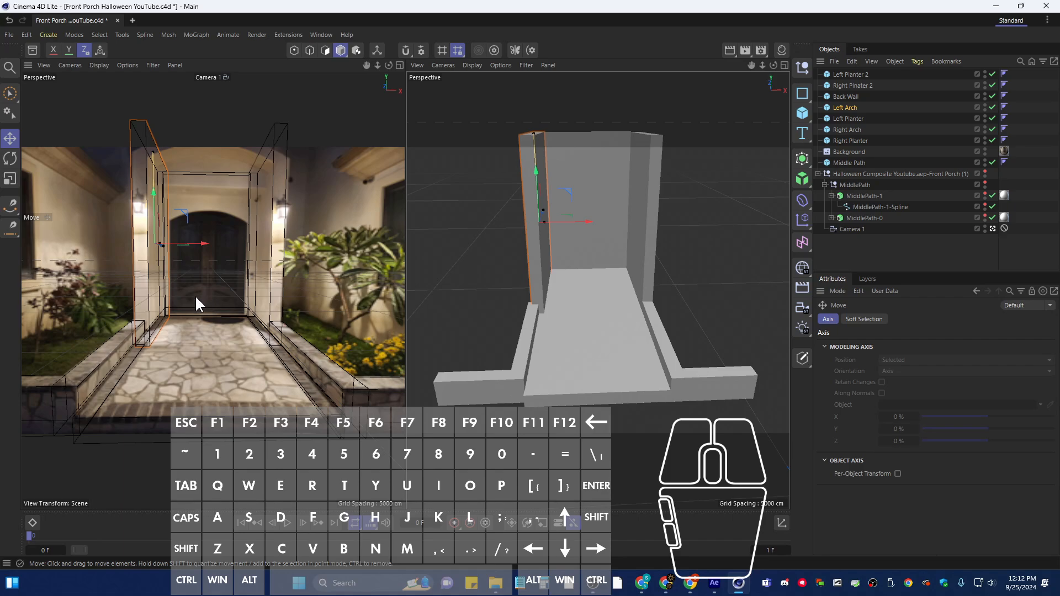
# Rotate the Right Arch slightly outward to match the photo's right column, then deselect it
pyautogui.click(638, 200)
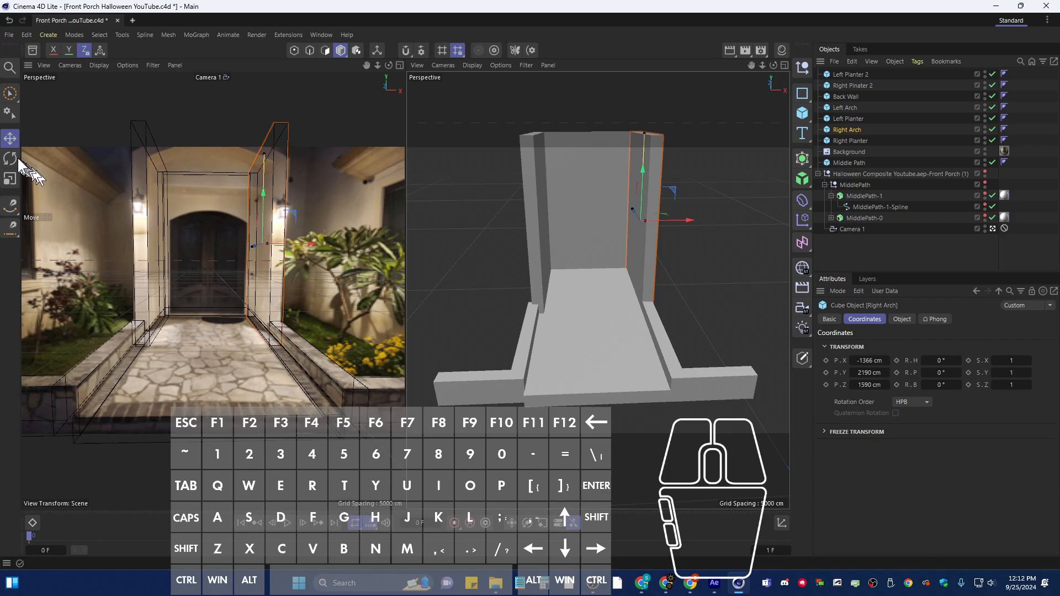
pyautogui.press('r')
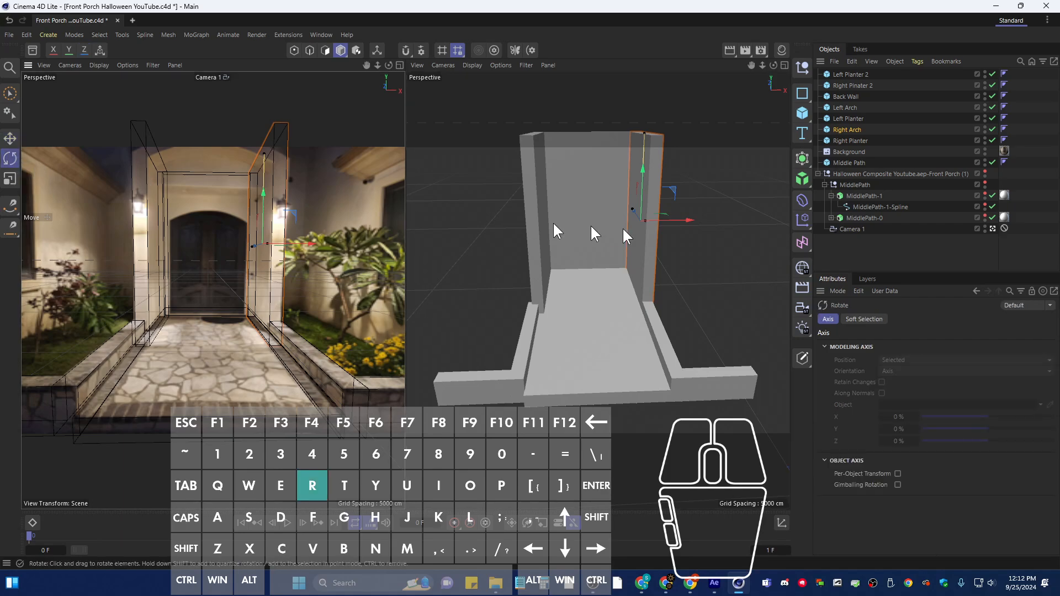
pyautogui.moveTo(665, 202); pyautogui.dragTo(668, 202)
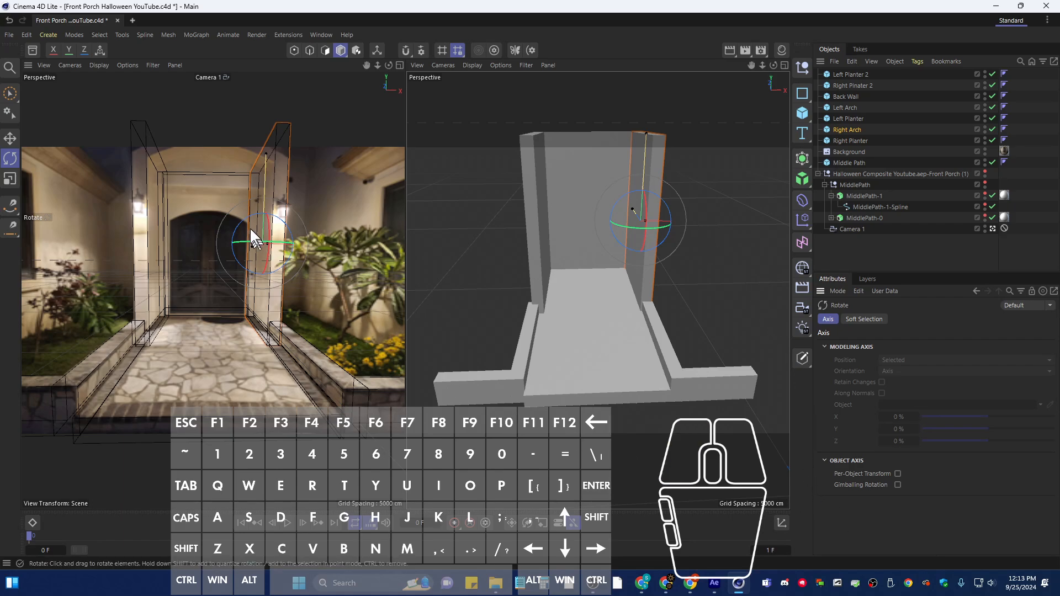
pyautogui.click(857, 260)
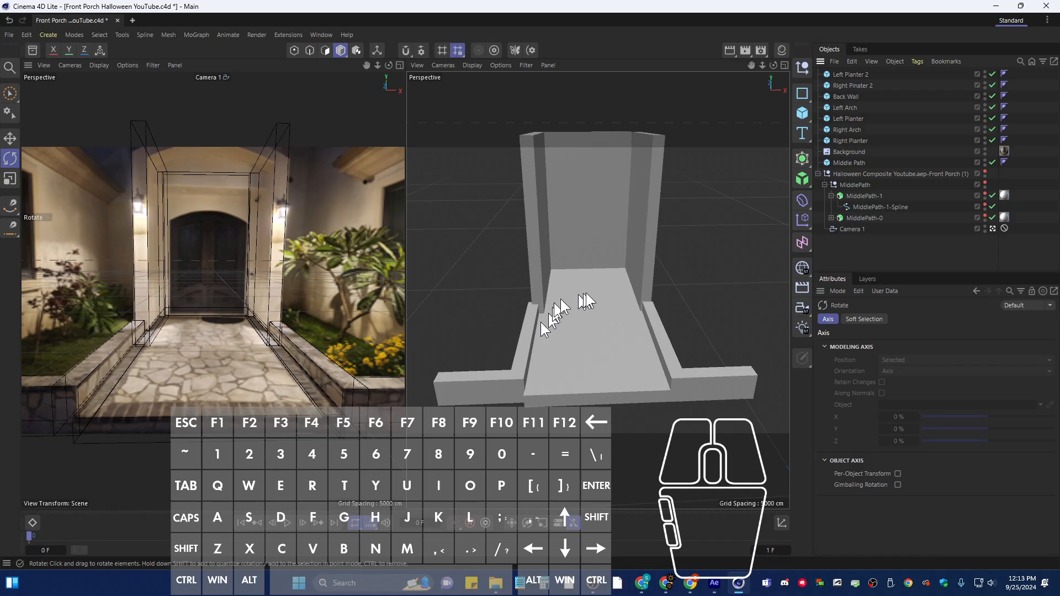
# Shift the Left Arch slightly back in depth so its front edge meets the end of the left planter
pyautogui.keyDown('alt'); pyautogui.moveTo(635, 280); pyautogui.dragTo(740, 332); pyautogui.keyUp('alt')
pyautogui.click(644, 309)
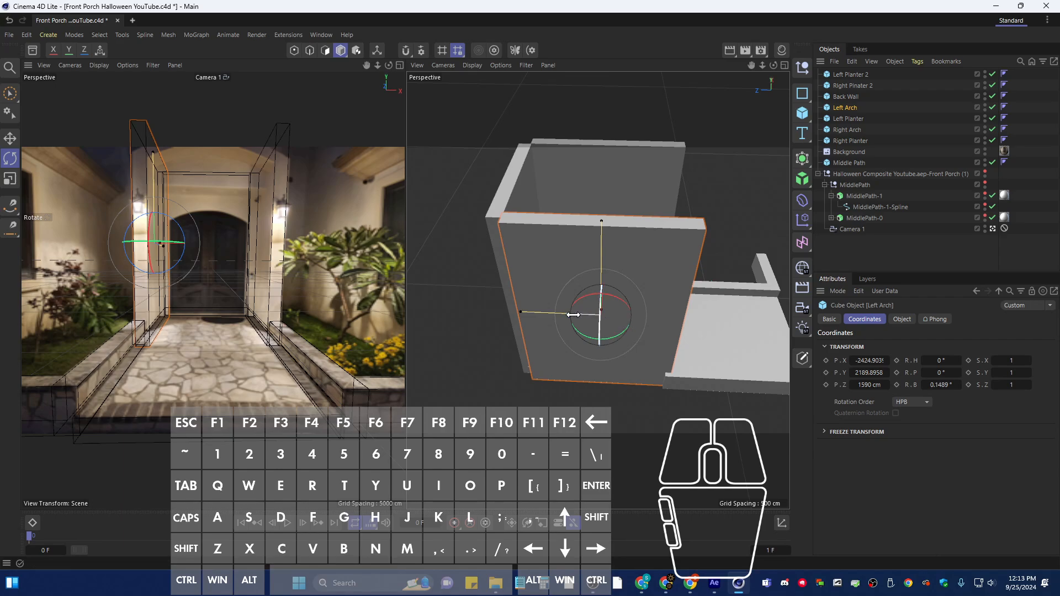
pyautogui.press('w')
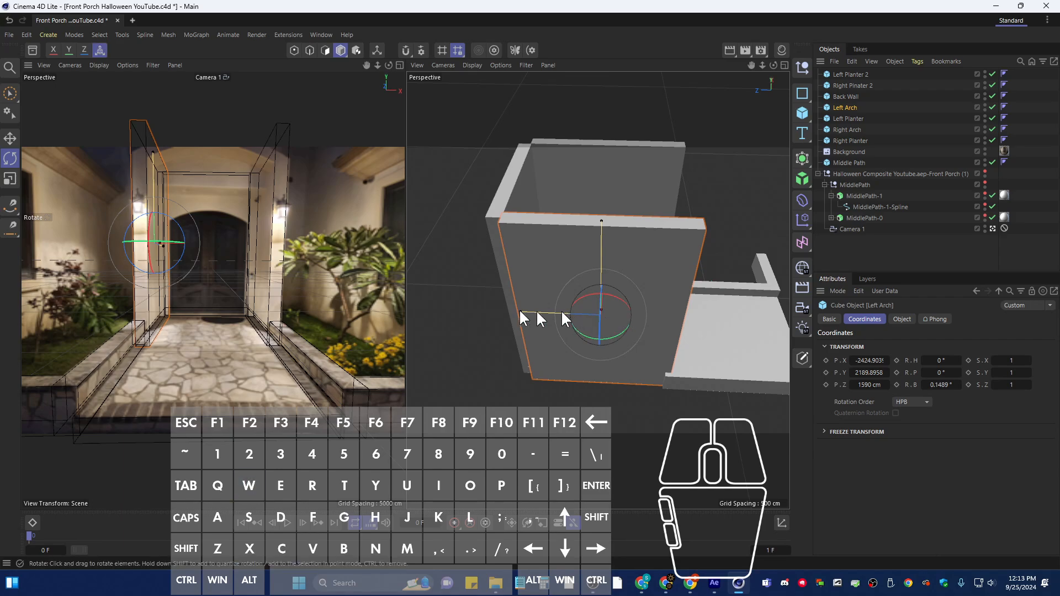
pyautogui.click(10, 138)
pyautogui.keyDown('alt'); pyautogui.moveTo(574, 280); pyautogui.dragTo(548, 302); pyautogui.keyUp('alt')
pyautogui.scroll(8, 682, 376)
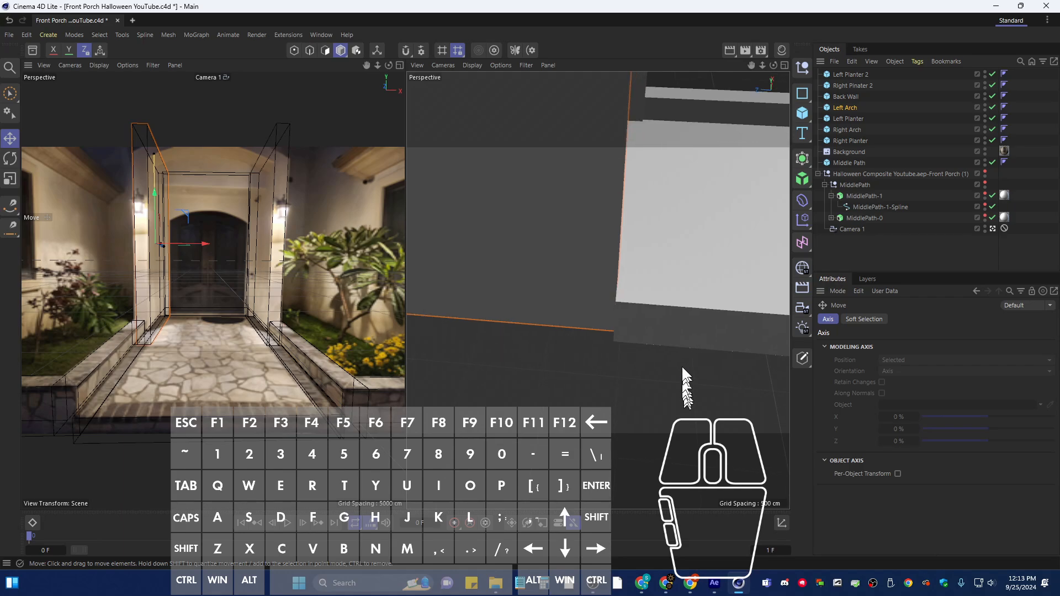
# Examine from several angles how the Left Arch meets the left planter and path, then deselect it
pyautogui.keyDown('alt'); pyautogui.moveTo(640, 320); pyautogui.dragTo(560, 286); pyautogui.keyUp('alt')
pyautogui.scroll(-4, 615, 274)
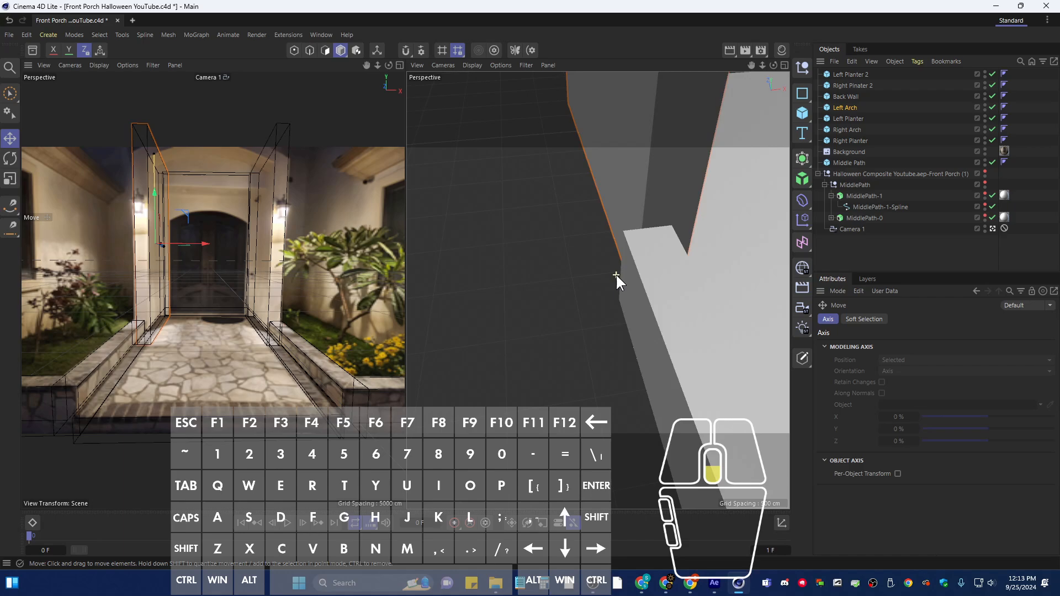
pyautogui.keyDown('alt'); pyautogui.moveTo(658, 268); pyautogui.dragTo(431, 342, button='middle'); pyautogui.keyUp('alt')
pyautogui.scroll(-4, 460, 332)
pyautogui.keyDown('alt'); pyautogui.moveTo(556, 293); pyautogui.dragTo(542, 297); pyautogui.keyUp('alt')
pyautogui.scroll(-3, 539, 289)
pyautogui.moveTo(599, 188)
pyautogui.keyDown('alt'); pyautogui.mouseDown()
pyautogui.moveTo(586, 177)
pyautogui.moveTo(591, 260)
pyautogui.moveTo(665, 229)
pyautogui.moveTo(574, 208)
pyautogui.moveTo(562, 243)
pyautogui.moveTo(577, 255)
pyautogui.moveTo(578, 187)
pyautogui.moveTo(489, 173)
pyautogui.moveTo(584, 173)
pyautogui.mouseUp(); pyautogui.keyUp('alt')
pyautogui.keyDown('alt'); pyautogui.moveTo(583, 173); pyautogui.dragTo(588, 237, button='middle'); pyautogui.keyUp('alt')
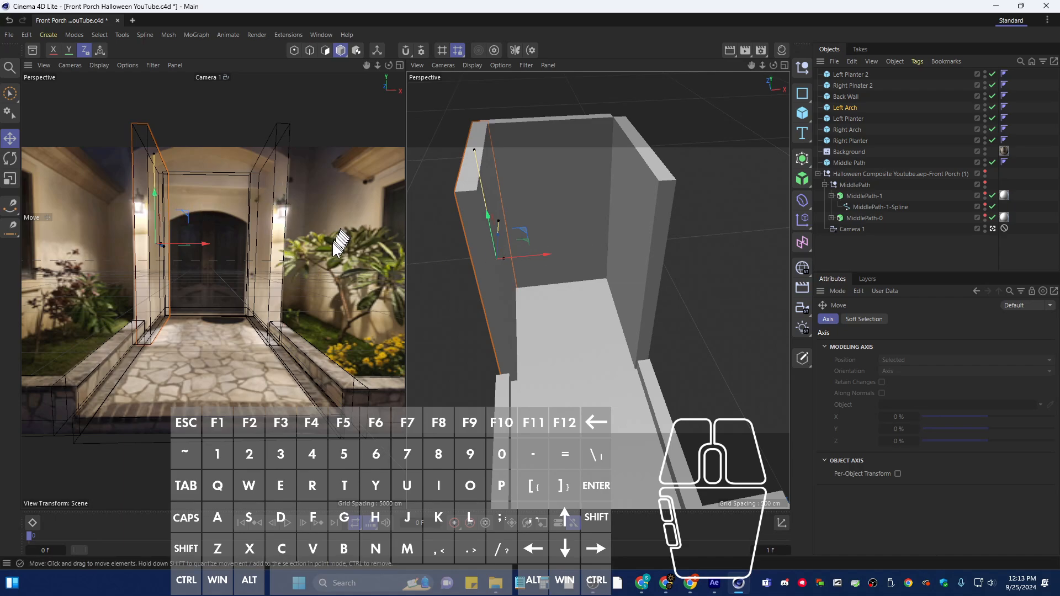
pyautogui.keyDown('alt'); pyautogui.moveTo(591, 275); pyautogui.dragTo(561, 244); pyautogui.keyUp('alt')
pyautogui.keyDown('alt'); pyautogui.moveTo(552, 246); pyautogui.dragTo(571, 243, button='middle'); pyautogui.keyUp('alt')
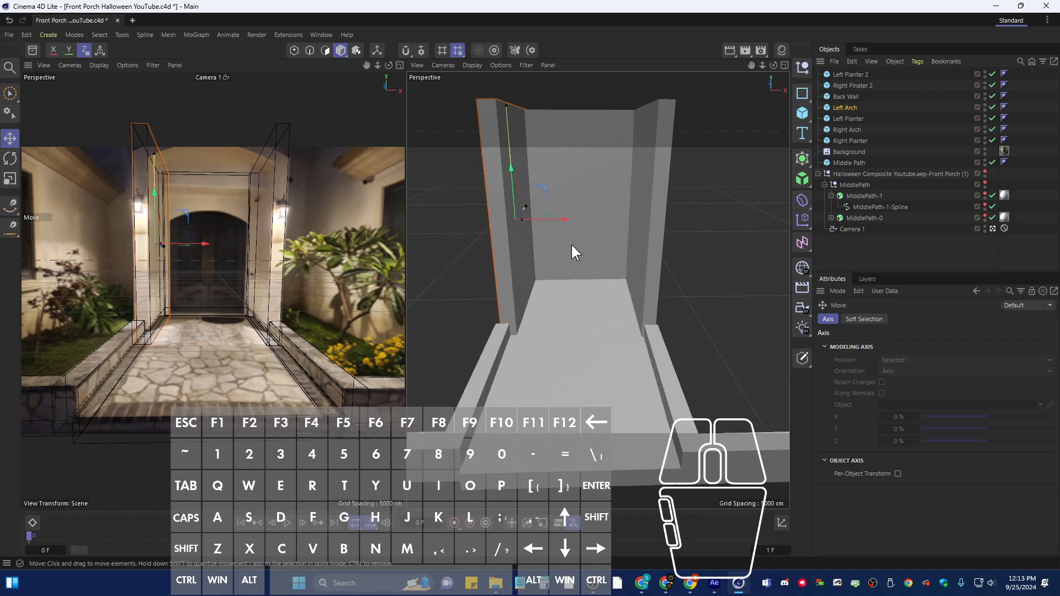
pyautogui.click(837, 238)
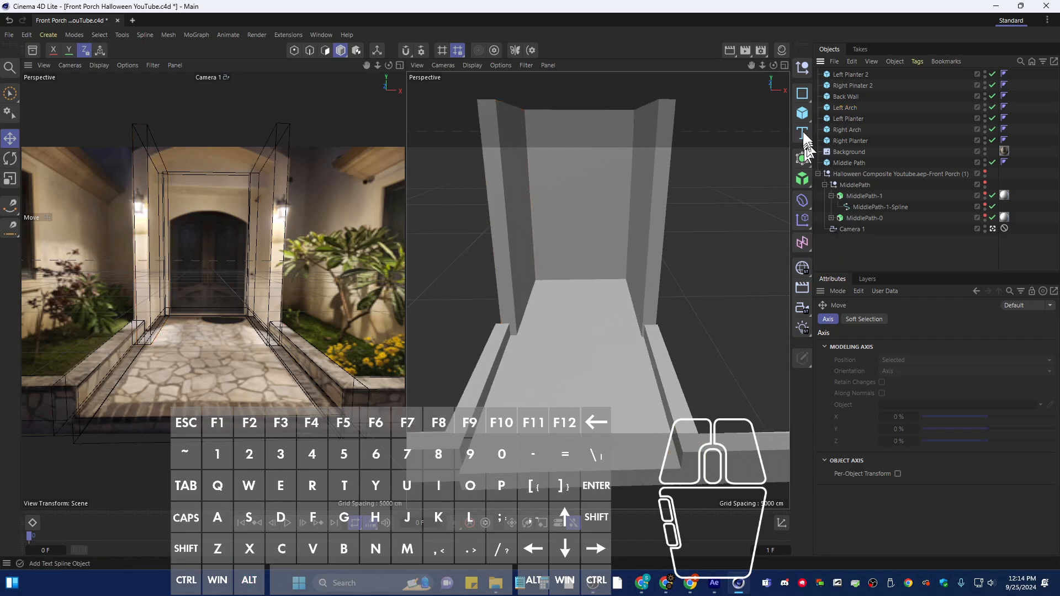
# Add a Light object and move it in front of the porch to about X -1089 cm and Y 1790 cm
pyautogui.click(804, 328)
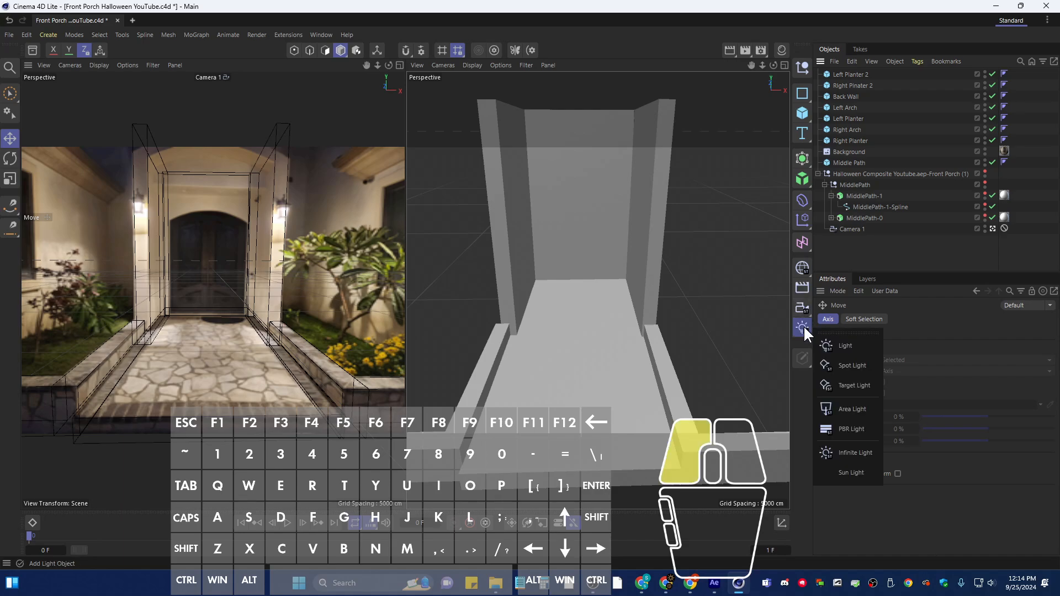
pyautogui.moveTo(803, 326); pyautogui.dragTo(857, 347)
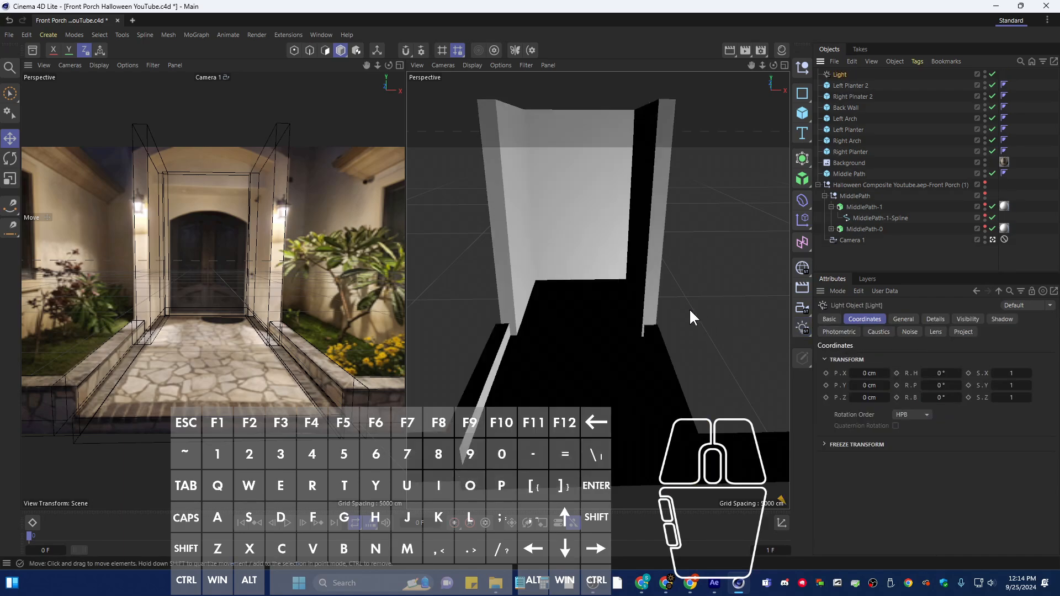
pyautogui.scroll(-5, 691, 309)
pyautogui.keyDown('alt'); pyautogui.moveTo(690, 309); pyautogui.dragTo(758, 306); pyautogui.keyUp('alt')
pyautogui.keyDown('alt'); pyautogui.moveTo(759, 302); pyautogui.dragTo(612, 338, button='middle'); pyautogui.keyUp('alt')
pyautogui.moveTo(642, 342); pyautogui.dragTo(630, 272)
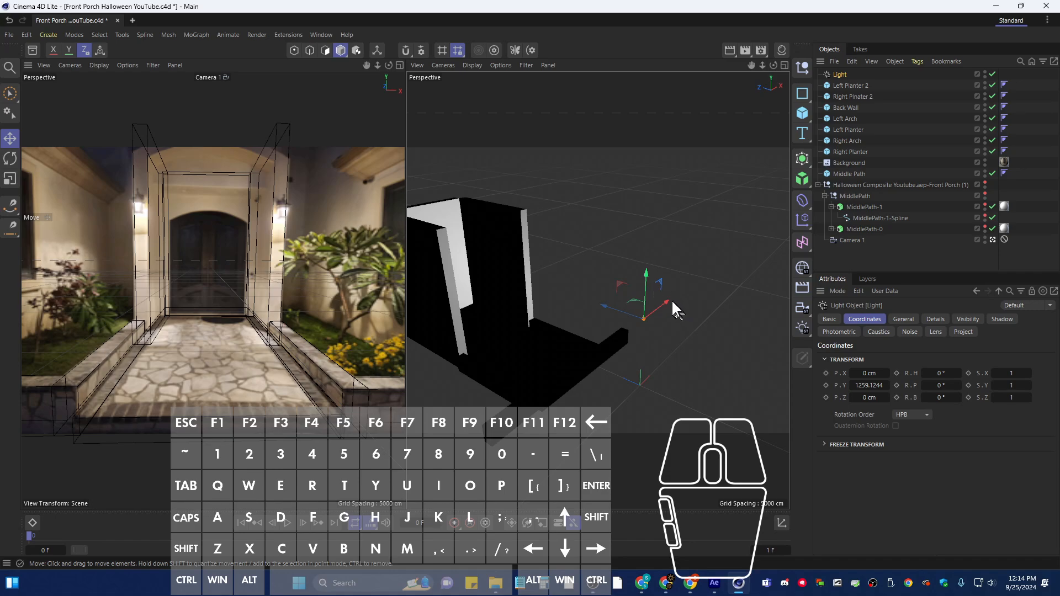
pyautogui.moveTo(666, 302); pyautogui.dragTo(503, 287)
pyautogui.keyDown('alt'); pyautogui.moveTo(514, 287); pyautogui.dragTo(526, 257, button='middle'); pyautogui.keyUp('alt')
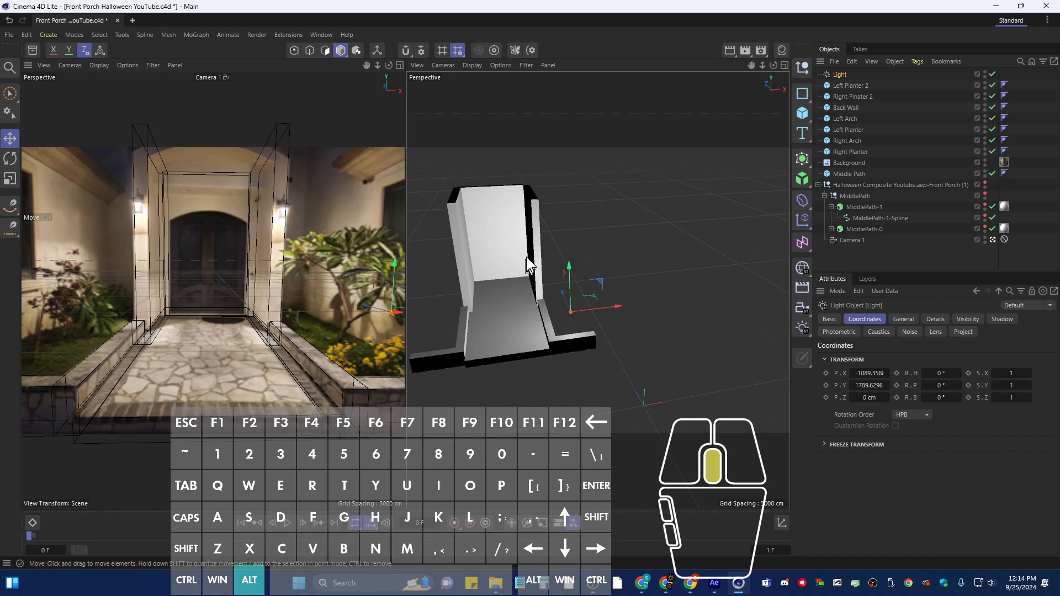
pyautogui.click(562, 293)
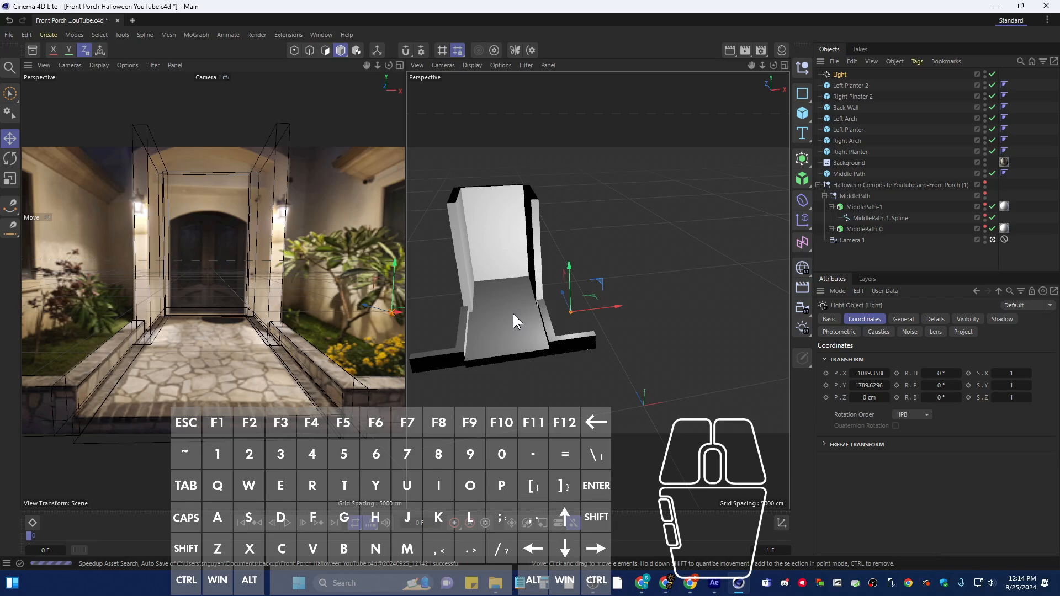
# Position the light at the right wall lamp, at about X -1342 cm, Y 2461 cm and Z 944 cm
pyautogui.keyDown('alt'); pyautogui.moveTo(522, 320); pyautogui.dragTo(587, 345, button='middle'); pyautogui.keyUp('alt')
pyautogui.scroll(3, 616, 327)
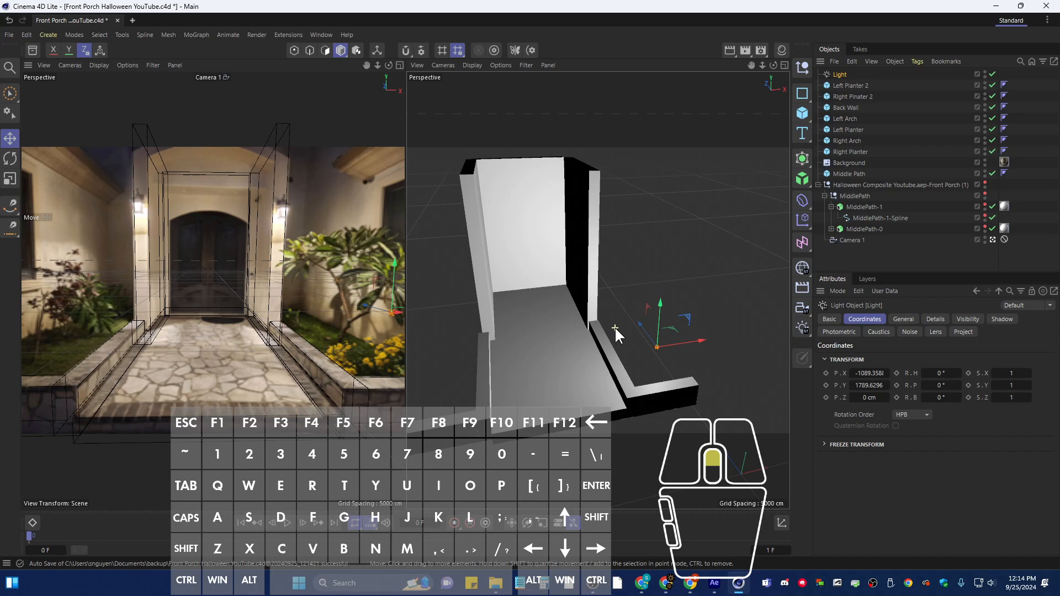
pyautogui.scroll(2, 615, 330)
pyautogui.moveTo(678, 344); pyautogui.dragTo(657, 362)
pyautogui.moveTo(614, 321); pyautogui.dragTo(608, 226)
pyautogui.keyDown('alt'); pyautogui.moveTo(684, 303); pyautogui.dragTo(649, 323); pyautogui.keyUp('alt')
pyautogui.moveTo(634, 278); pyautogui.dragTo(647, 207)
pyautogui.scroll(3, 637, 224)
pyautogui.keyDown('alt'); pyautogui.moveTo(608, 241); pyautogui.dragTo(639, 227); pyautogui.keyUp('alt')
pyautogui.moveTo(652, 192); pyautogui.dragTo(660, 194)
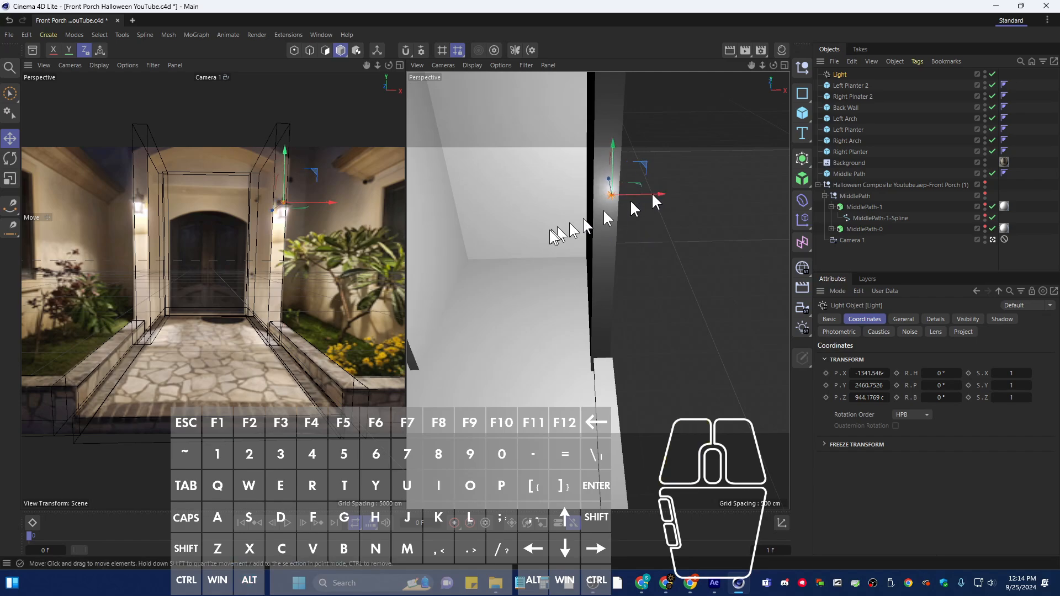
# Render the scene to the Picture Viewer without saving a file and fit the whole image in view
pyautogui.moveTo(591, 279)
pyautogui.keyDown('alt'); pyautogui.mouseDown()
pyautogui.moveTo(615, 234)
pyautogui.moveTo(596, 266)
pyautogui.moveTo(585, 264)
pyautogui.mouseUp(); pyautogui.keyUp('alt')
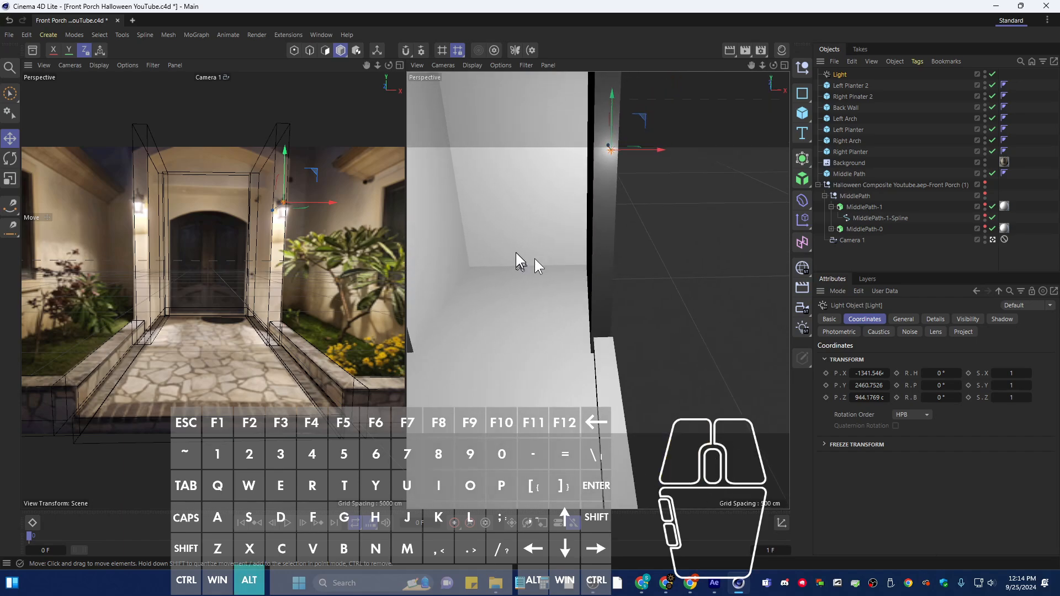
pyautogui.keyDown('alt'); pyautogui.moveTo(517, 254); pyautogui.dragTo(559, 251, button='middle'); pyautogui.keyUp('alt')
pyautogui.keyDown('alt'); pyautogui.moveTo(559, 251); pyautogui.dragTo(555, 253); pyautogui.keyUp('alt')
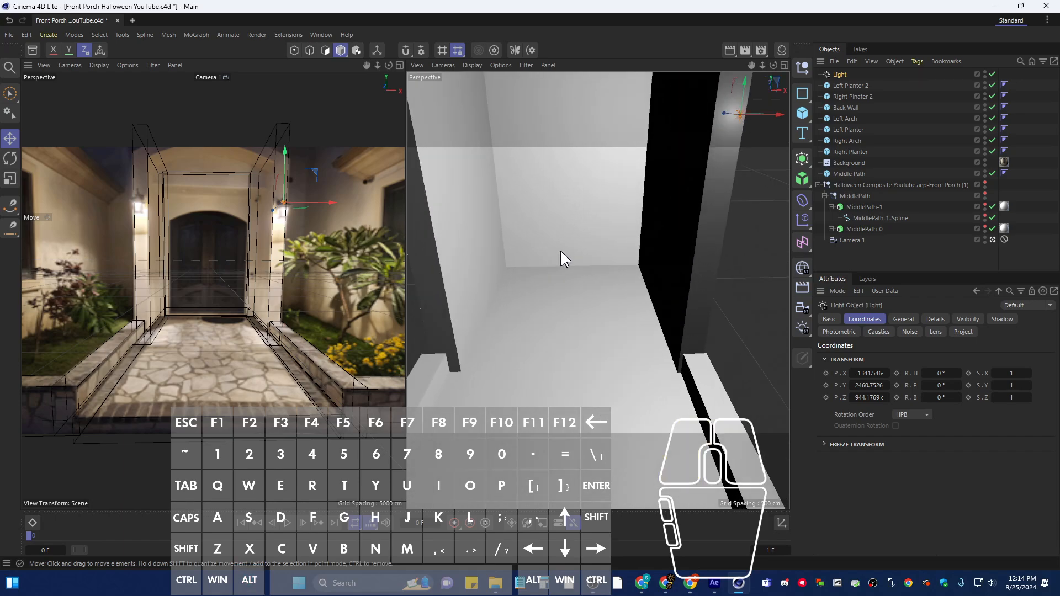
pyautogui.scroll(-2, 561, 251)
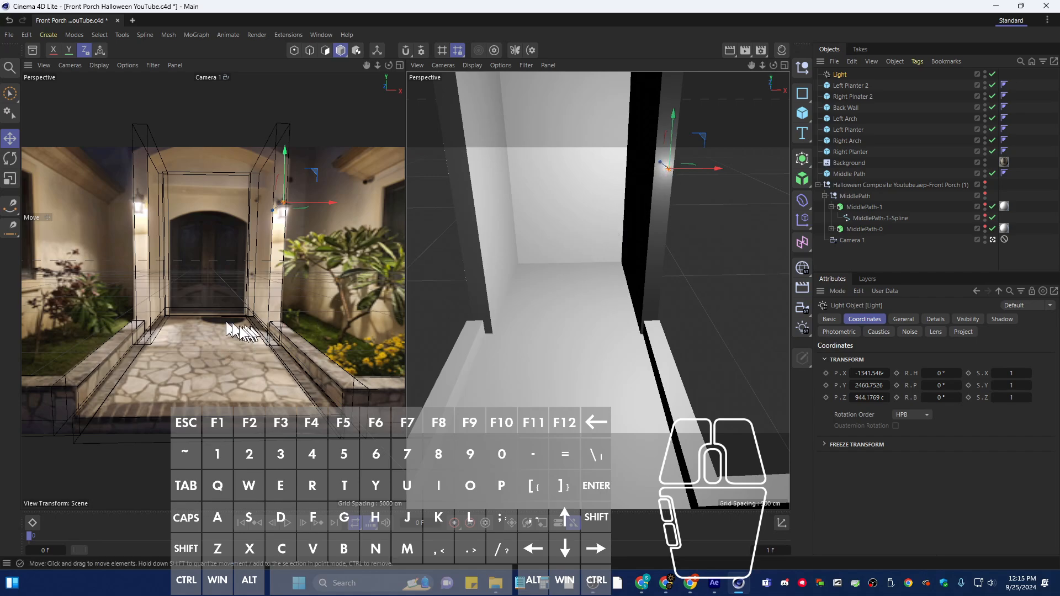
pyautogui.click(745, 50)
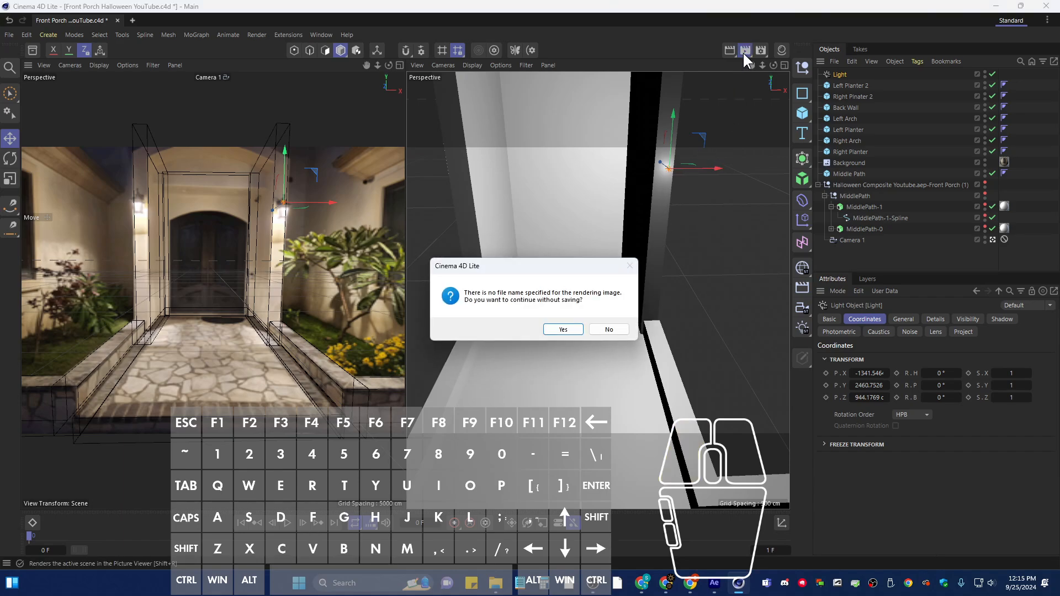
pyautogui.click(563, 329)
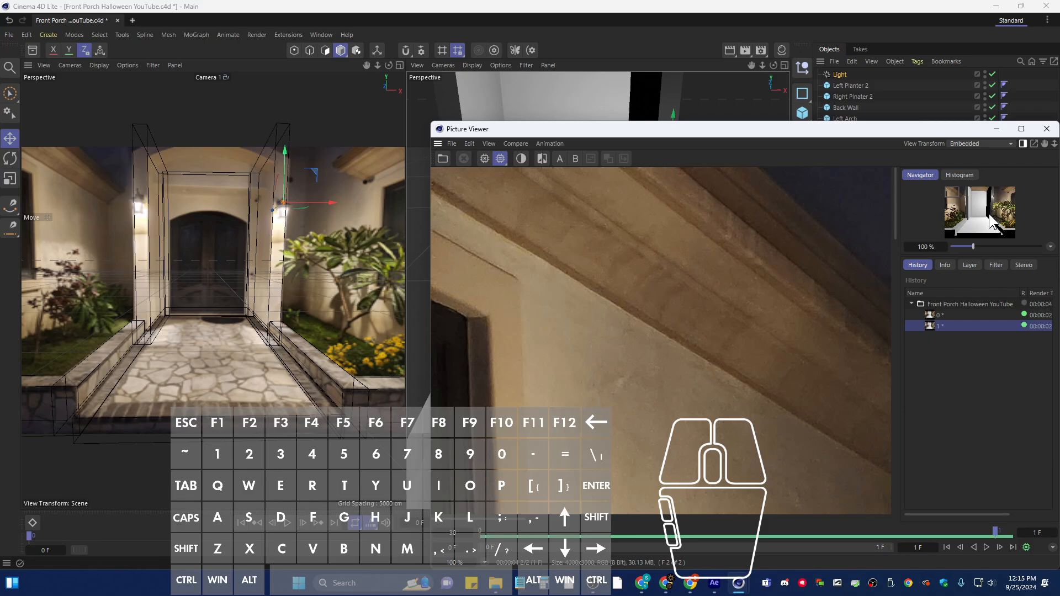
pyautogui.scroll(-3, 769, 276)
pyautogui.scroll(2, 770, 281)
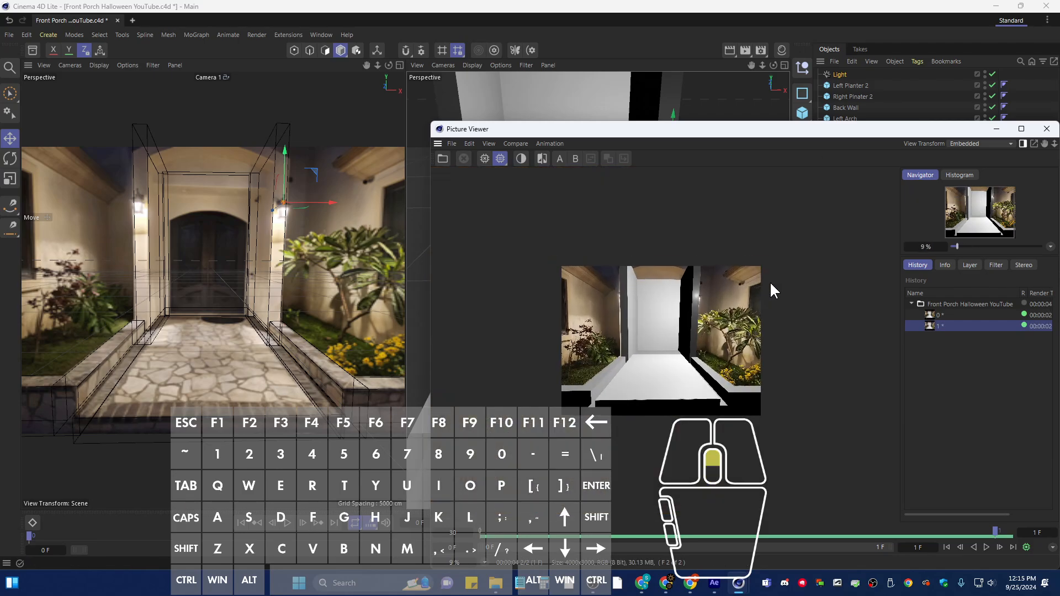
# Enlarge the finished render in the Picture Viewer to inspect the lighting on the porch geometry, then close the viewer
pyautogui.scroll(-1, 765, 292)
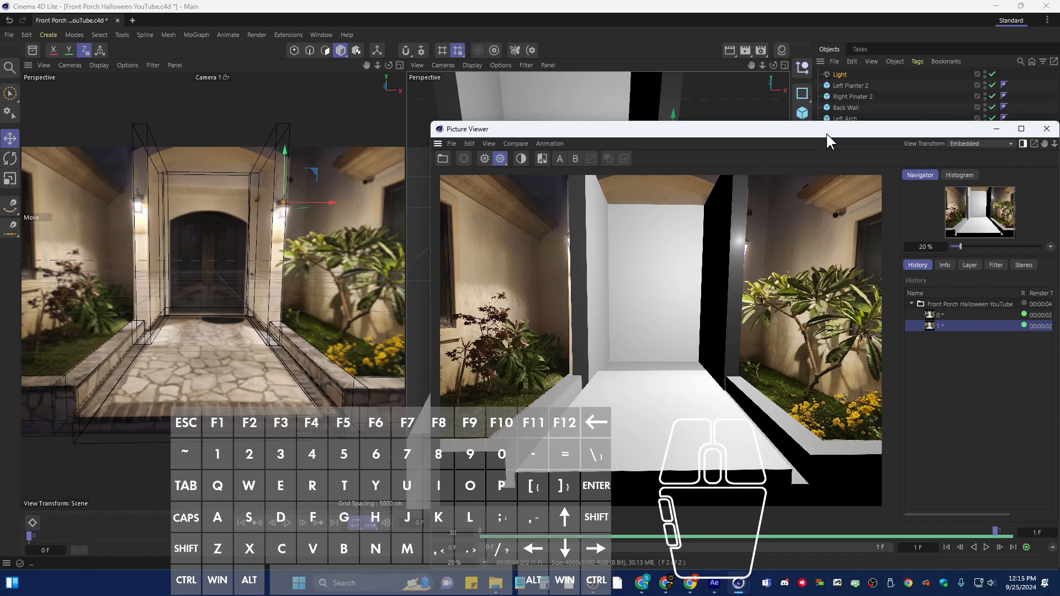
pyautogui.moveTo(827, 134); pyautogui.dragTo(681, 132)
pyautogui.click(900, 128)
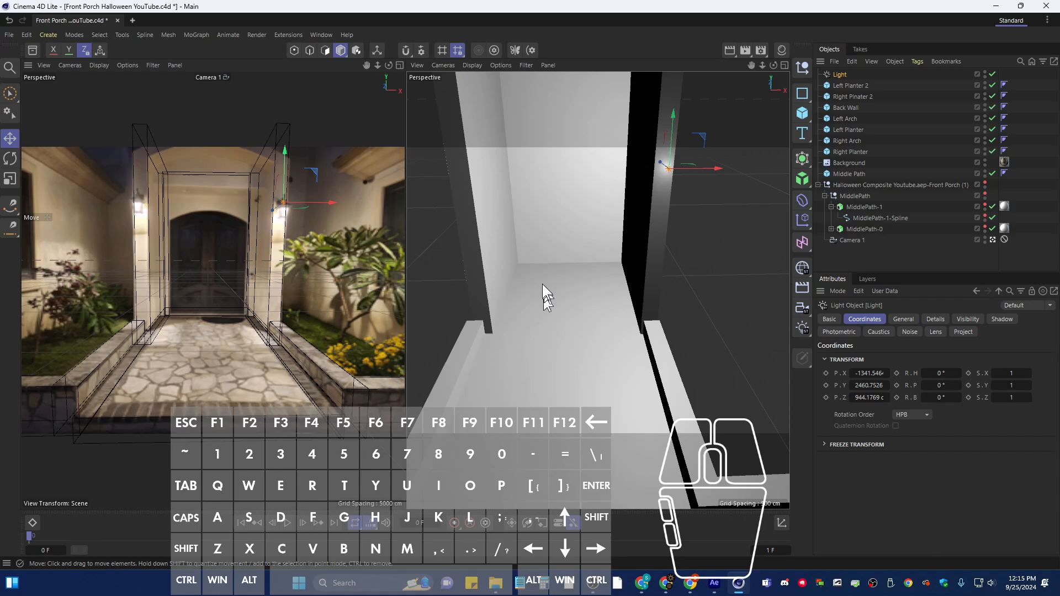
# Set the light's shadow type to Shadow Maps (Soft)
pyautogui.click(1001, 320)
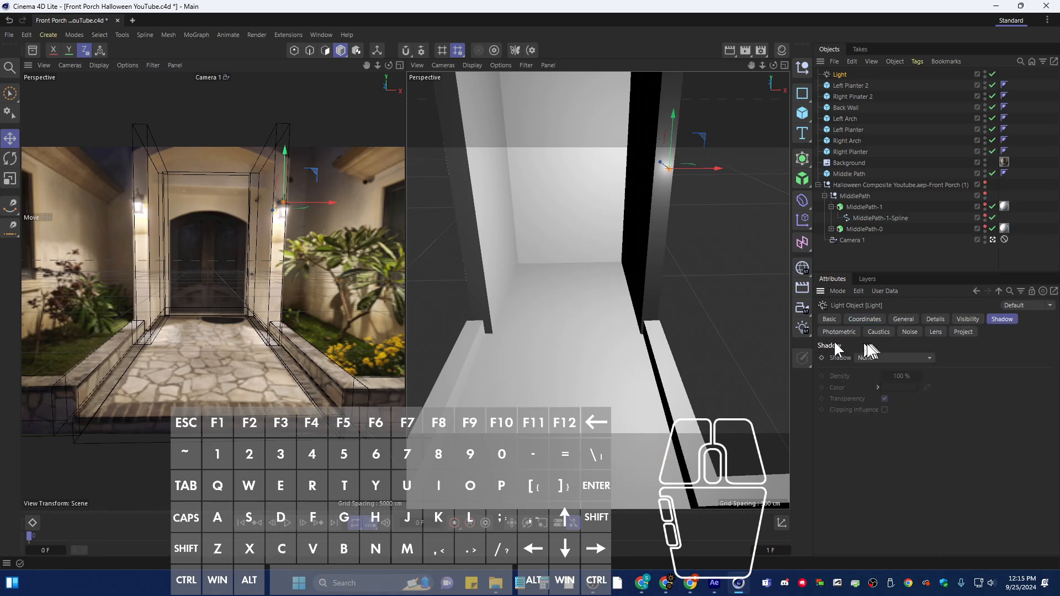
pyautogui.click(889, 359)
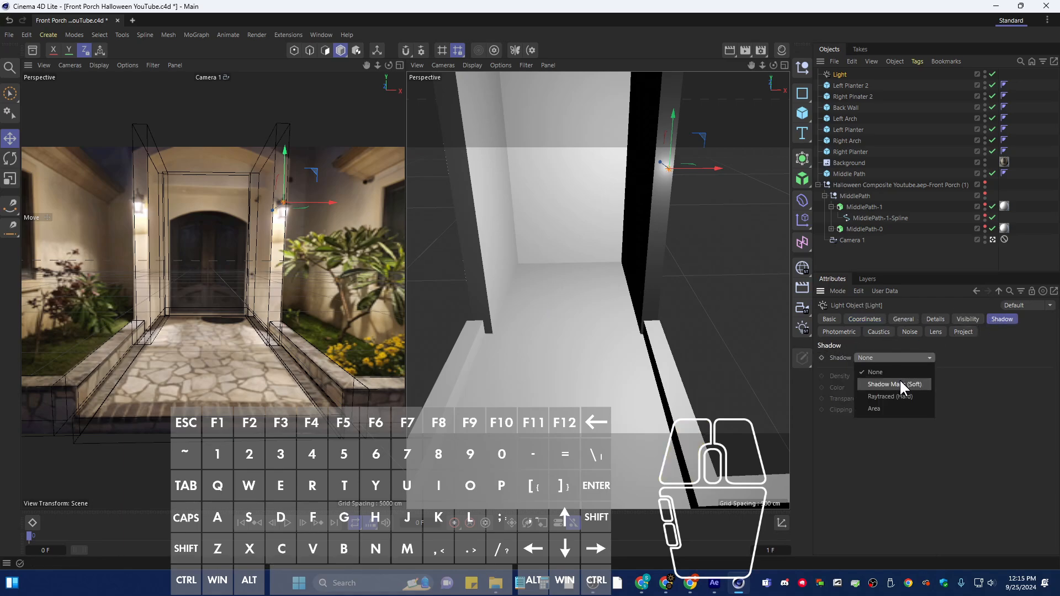
pyautogui.click(899, 379)
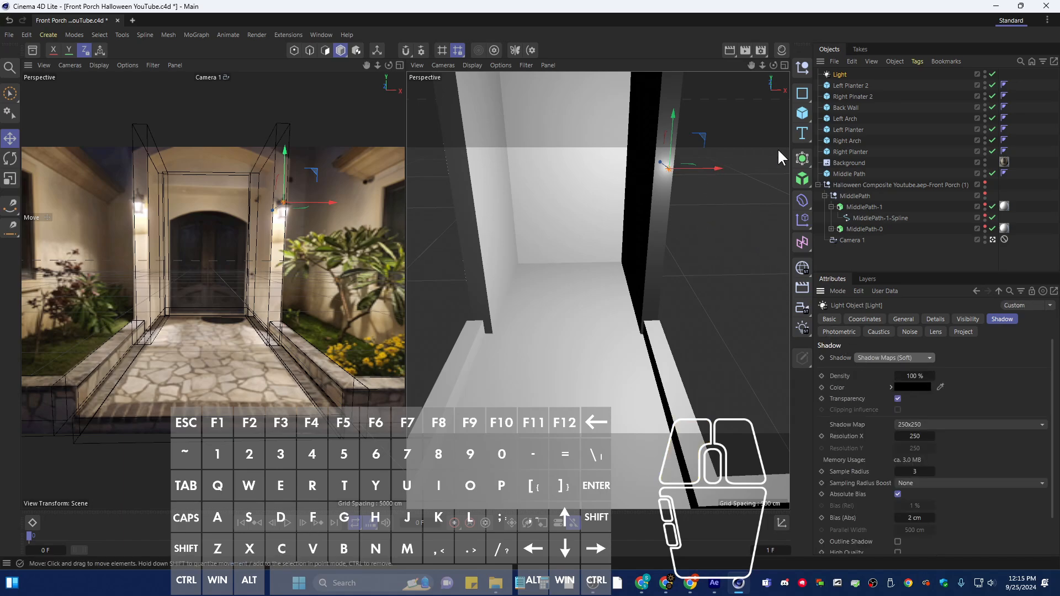
# Render the scene to the Picture Viewer without saving a file to check the soft shadows, then close the viewer
pyautogui.click(746, 50)
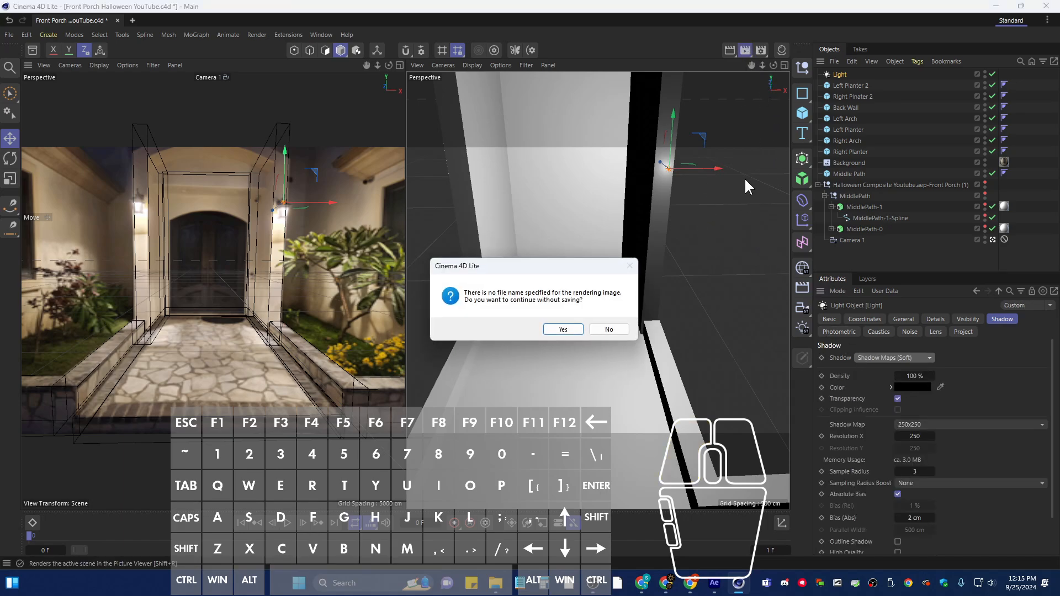
pyautogui.click(562, 330)
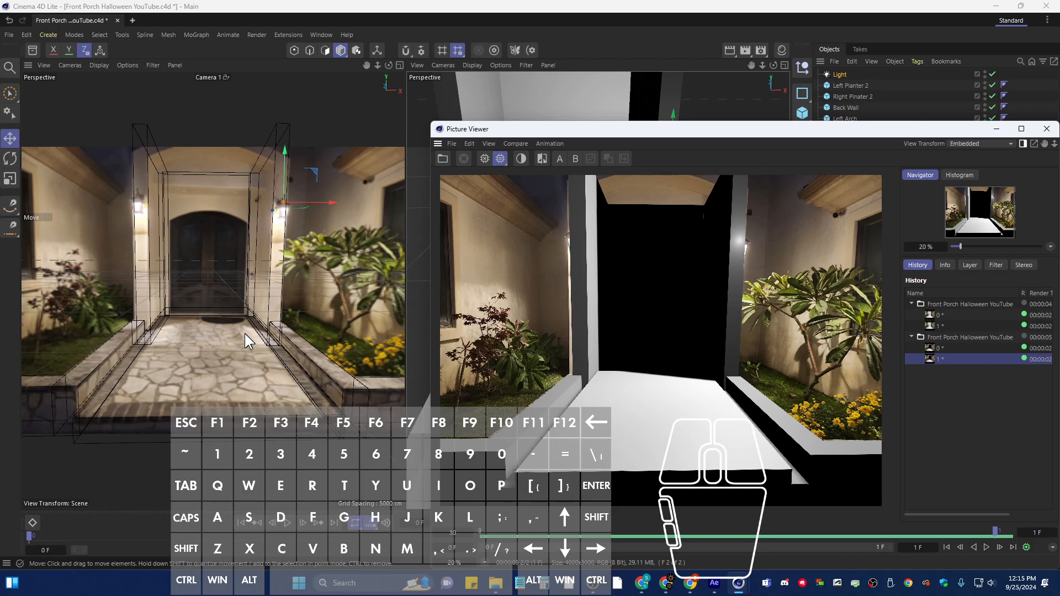
pyautogui.click(1046, 129)
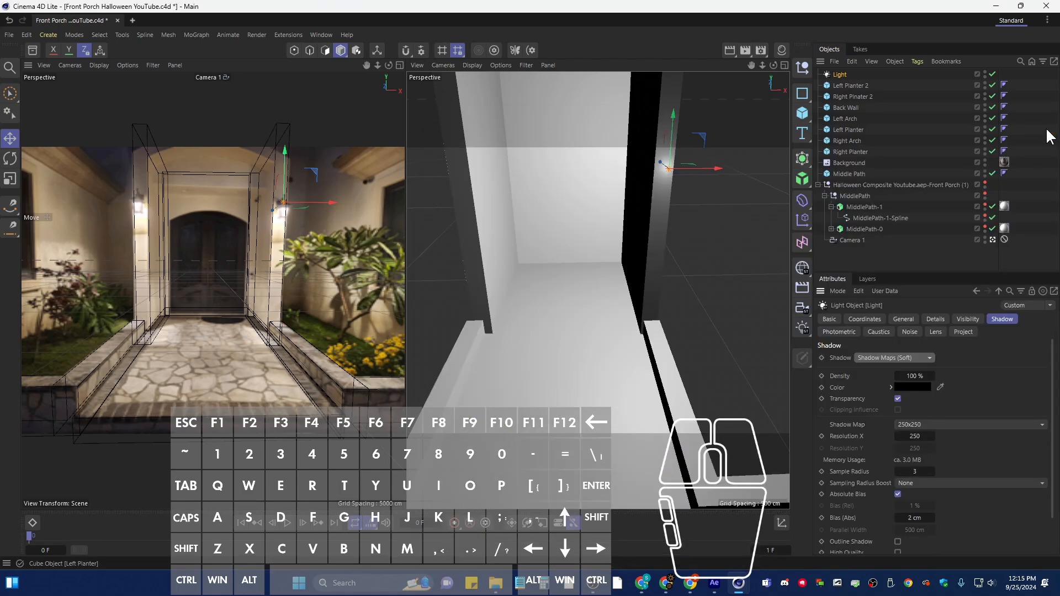
# Nudge the light slightly away from the right arch and check its shadows in a new unsaved Picture Viewer render
pyautogui.keyDown('alt'); pyautogui.moveTo(694, 185); pyautogui.dragTo(691, 234); pyautogui.keyUp('alt')
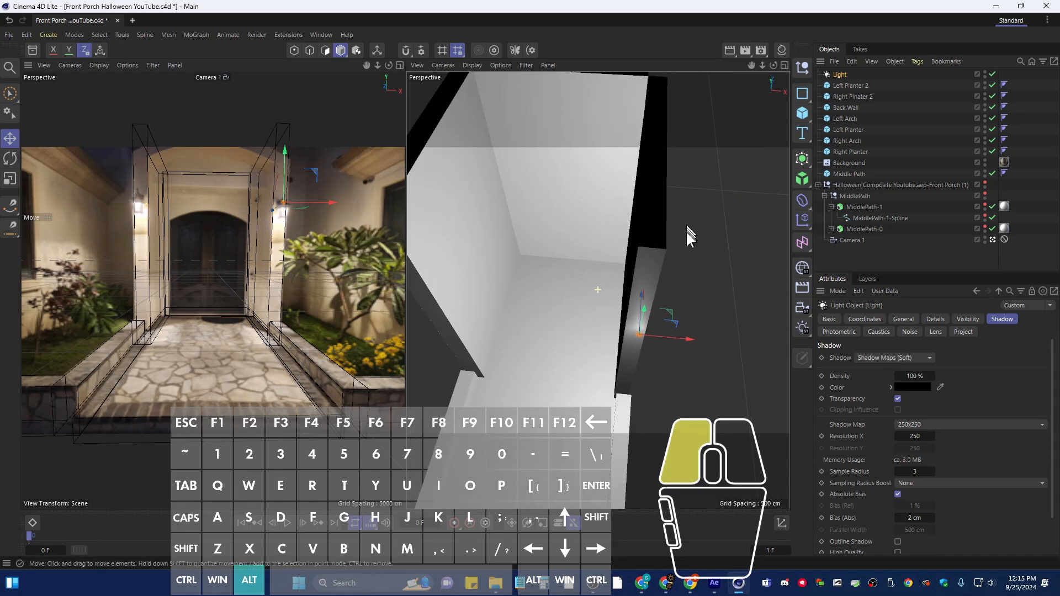
pyautogui.keyDown('alt'); pyautogui.moveTo(660, 325); pyautogui.dragTo(579, 338); pyautogui.keyUp('alt')
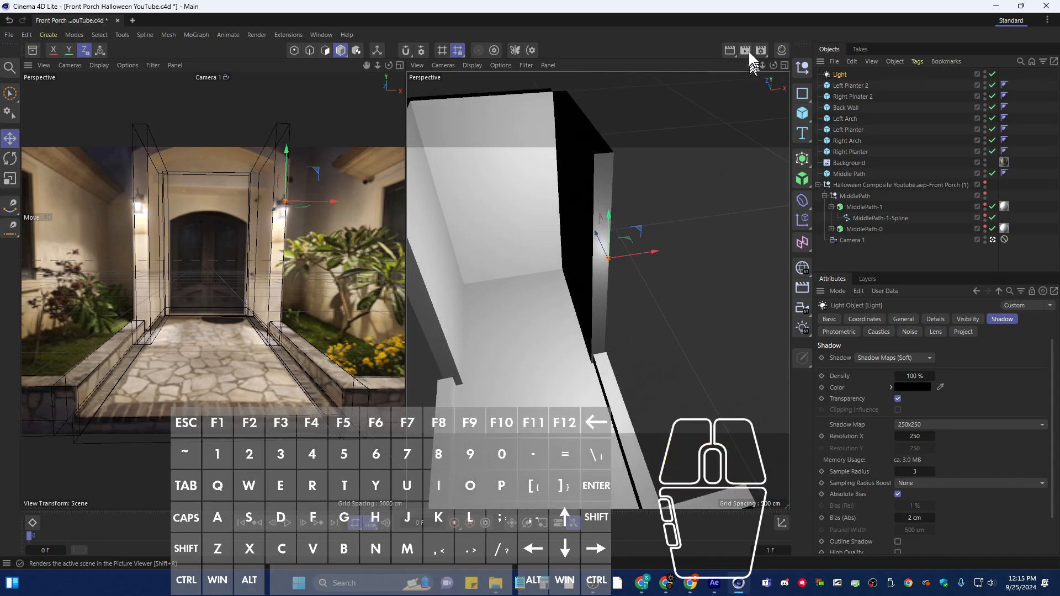
pyautogui.click(746, 50)
pyautogui.click(574, 331)
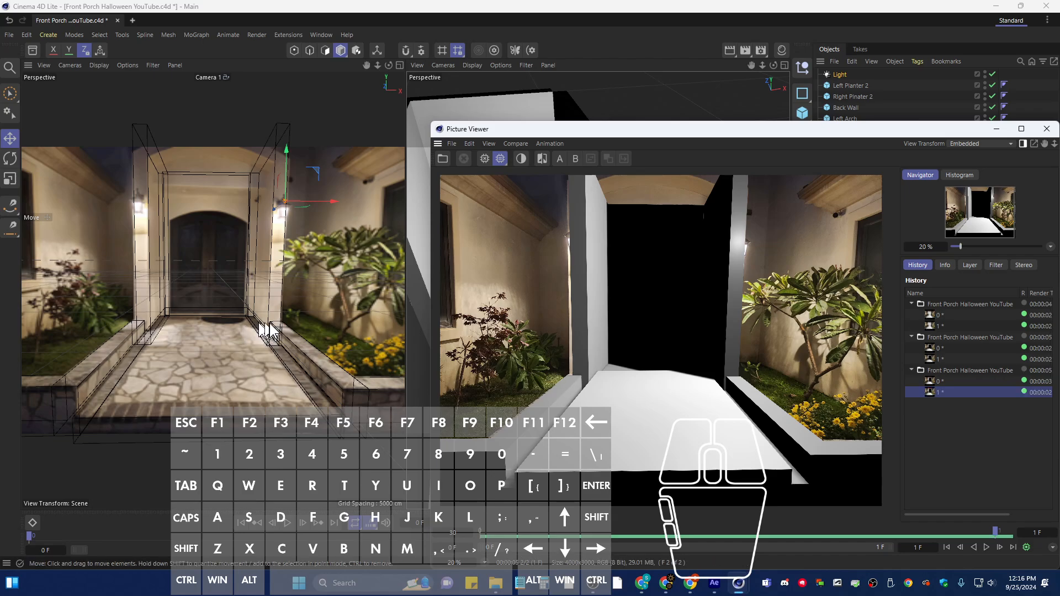
pyautogui.press('alt')
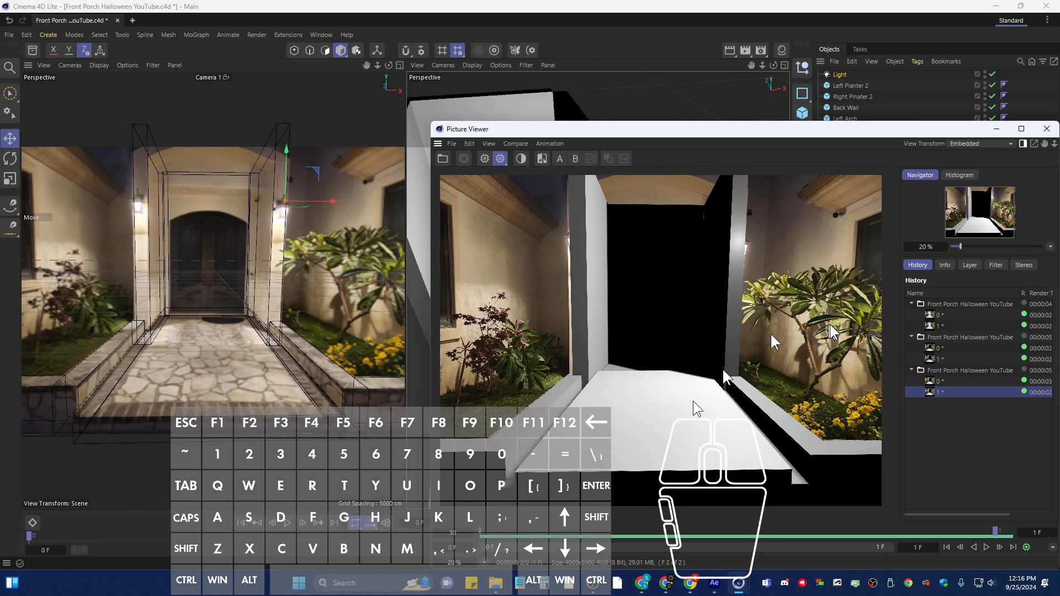
pyautogui.moveTo(817, 132); pyautogui.dragTo(761, 111)
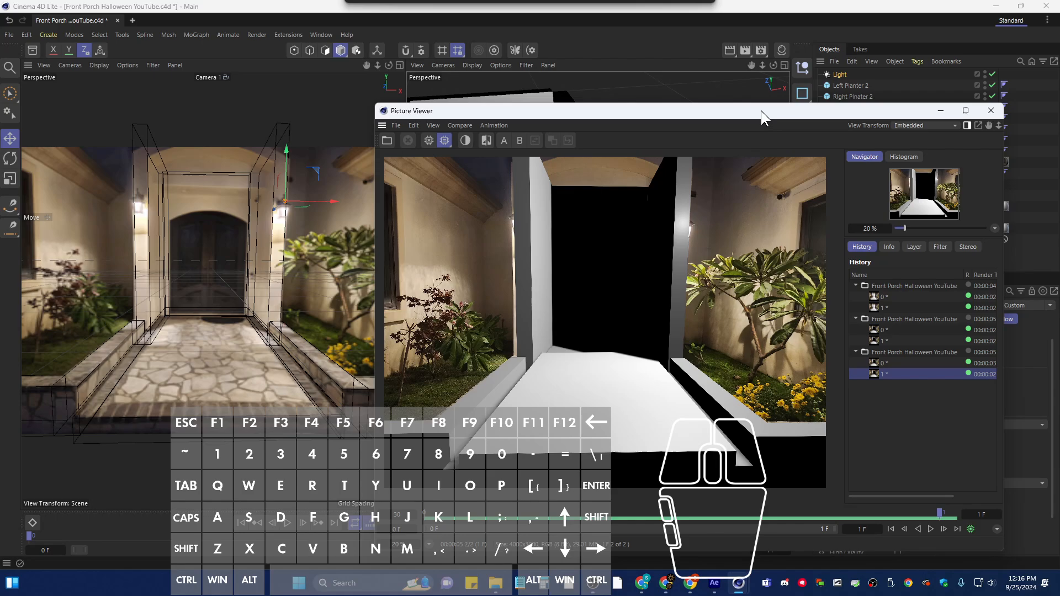
pyautogui.click(990, 113)
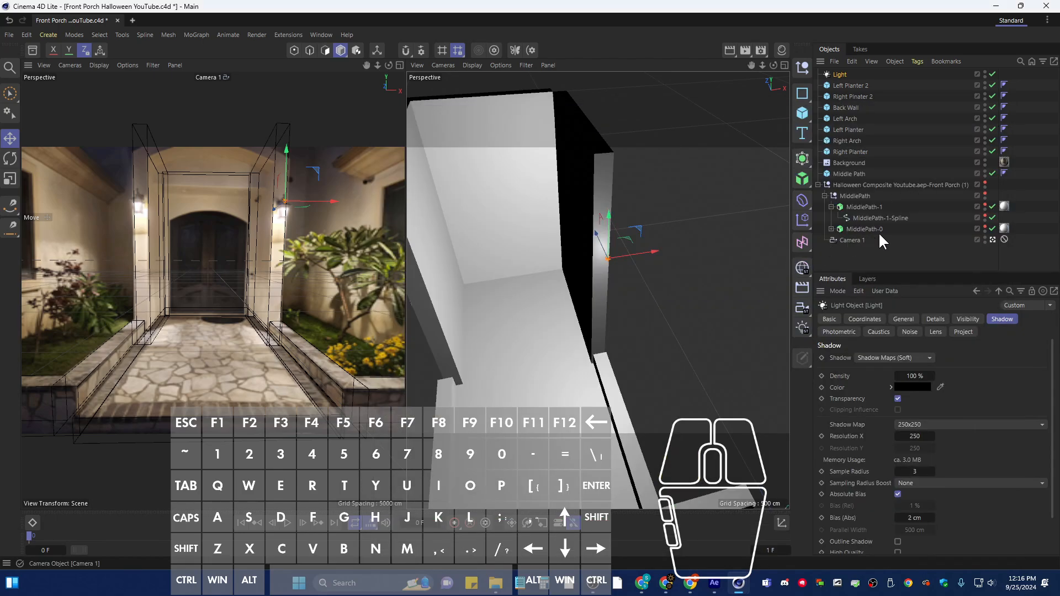
# Disable render visibility for the imported MiddlePath-1 and MiddlePath-0 extrude objects
pyautogui.click(873, 229)
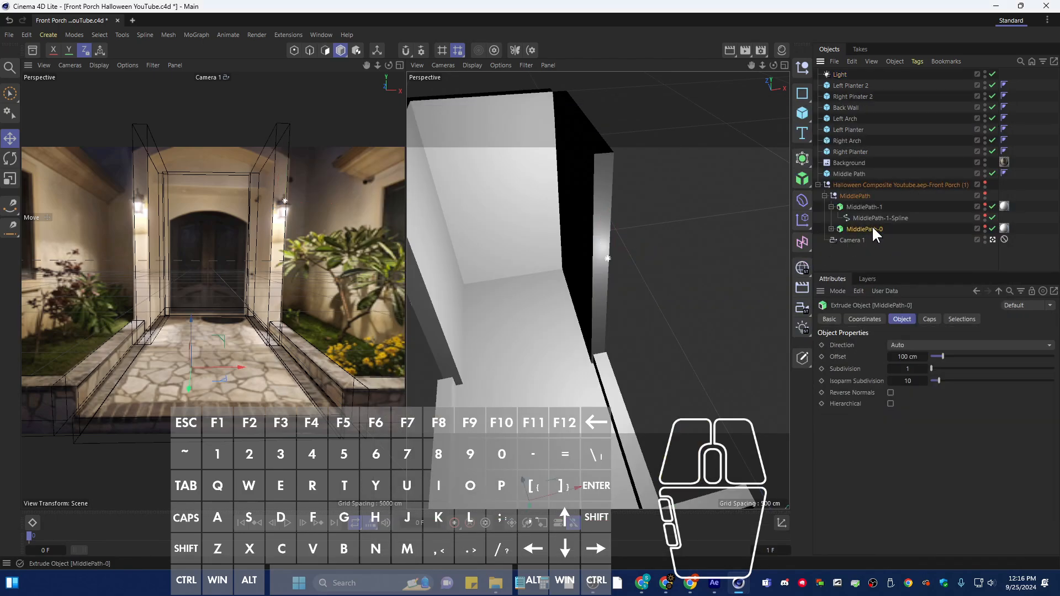
pyautogui.click(985, 208)
pyautogui.click(986, 226)
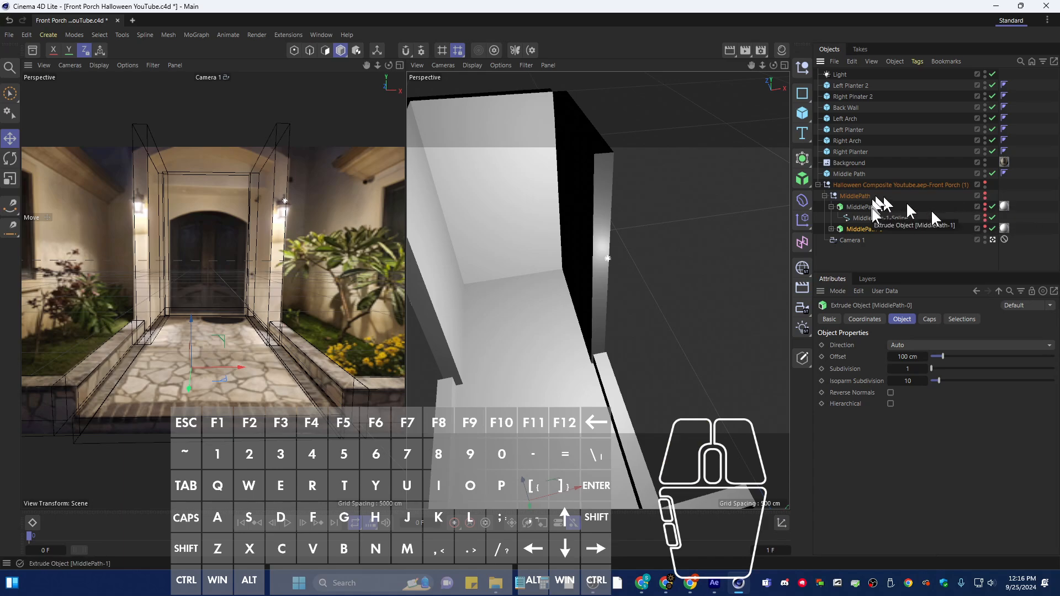
# Render the scene without saving to check the path with the imported MiddlePath extrudes hidden, then close the Picture Viewer
pyautogui.click(745, 50)
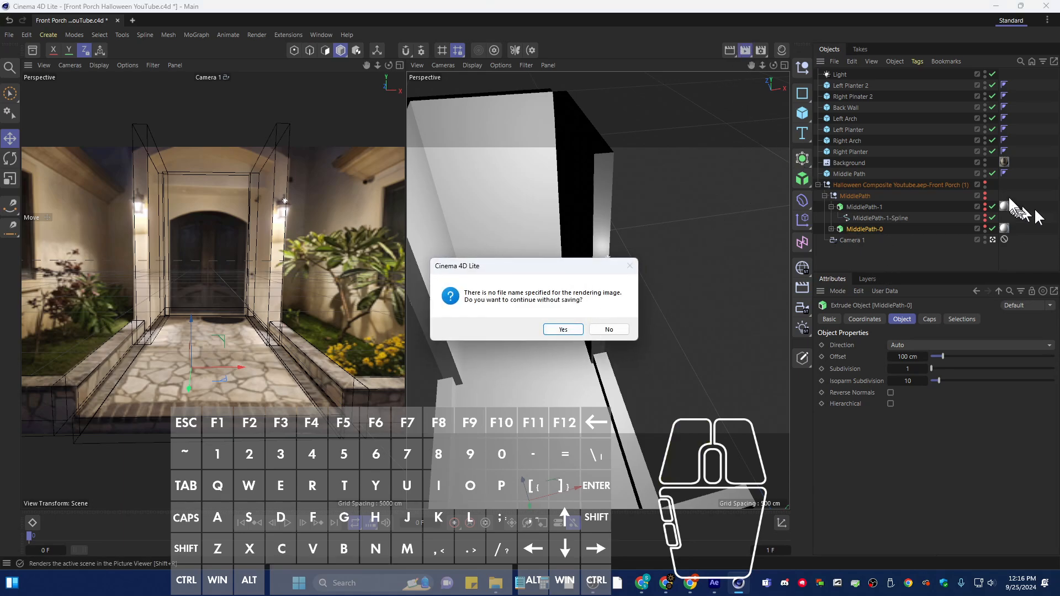
pyautogui.click(563, 330)
pyautogui.hotkey('shift', 'r')
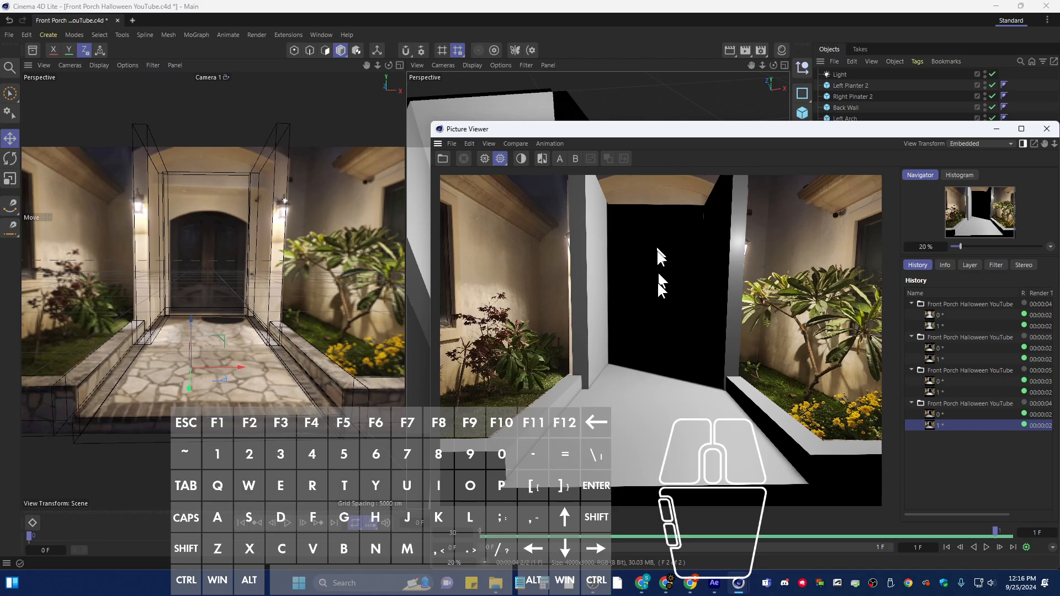
pyautogui.click(1047, 128)
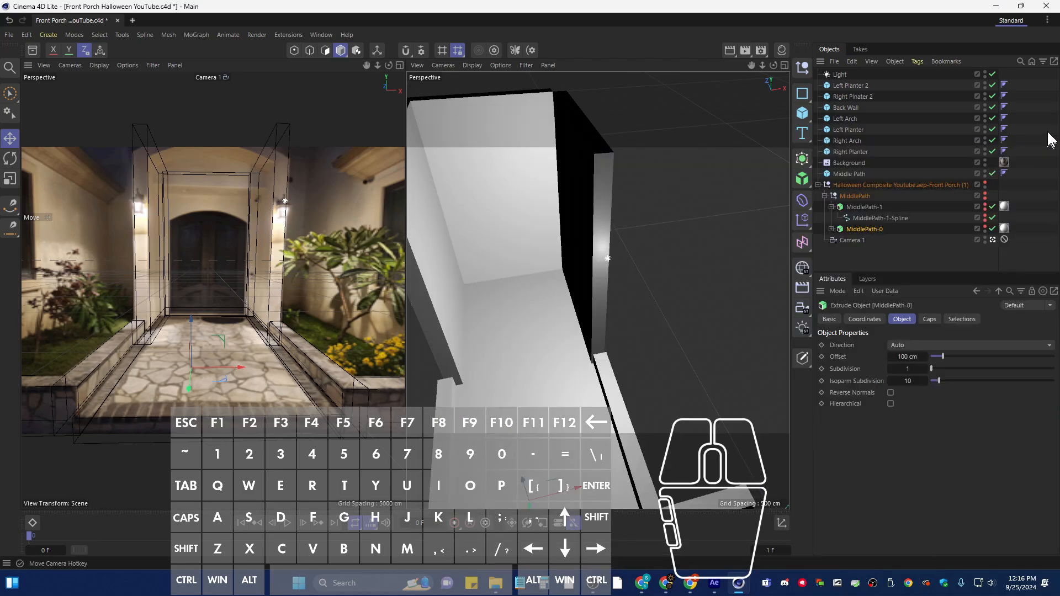
# Select the light at the right wall lamp, move it slightly forward along its depth axis and test the shadows with an unsaved render
pyautogui.click(608, 259)
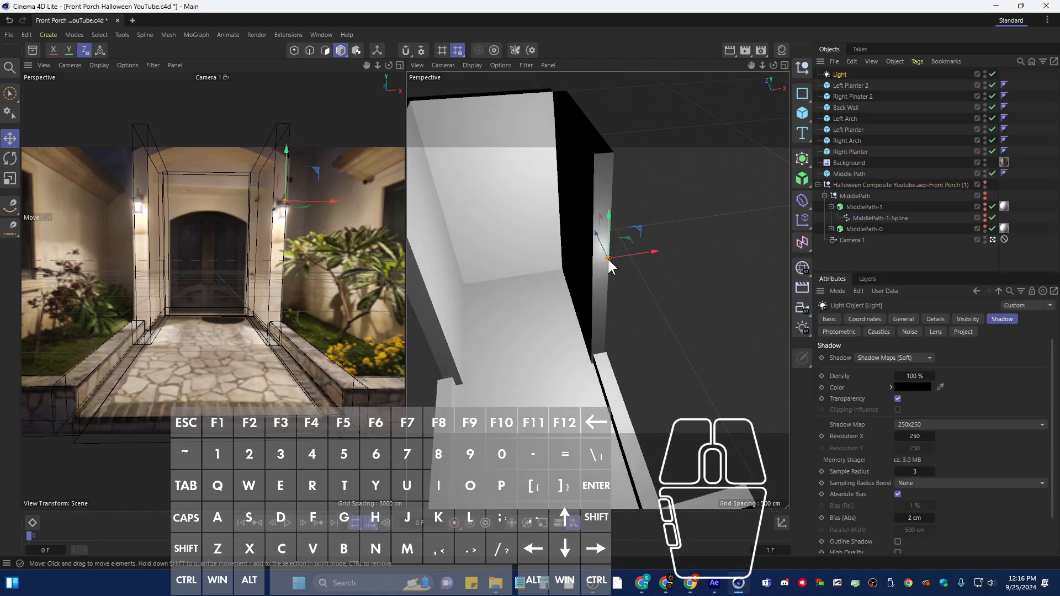
pyautogui.moveTo(598, 236); pyautogui.dragTo(599, 241)
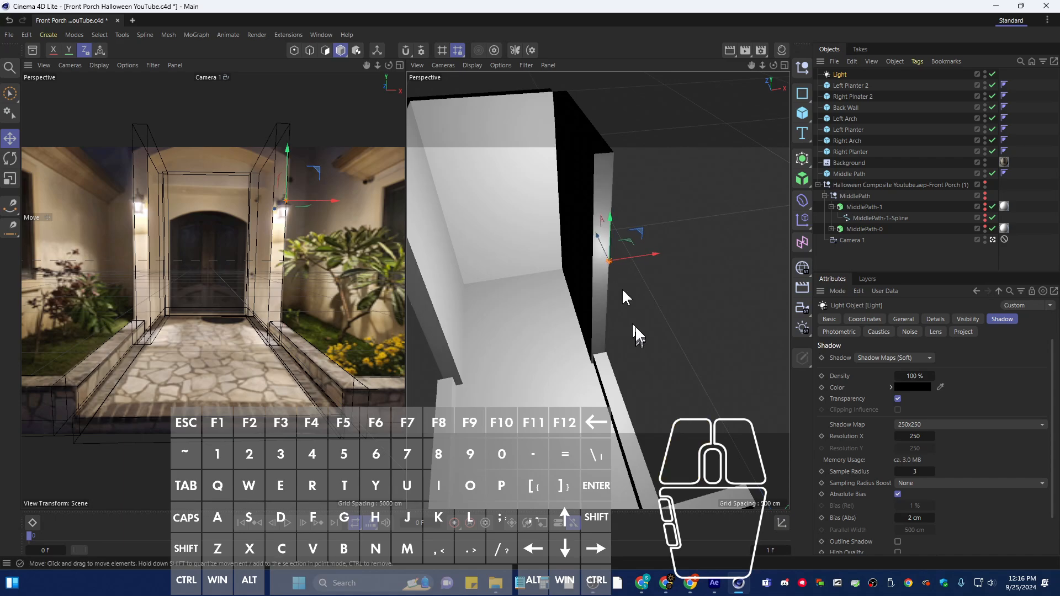
pyautogui.click(746, 50)
pyautogui.click(555, 330)
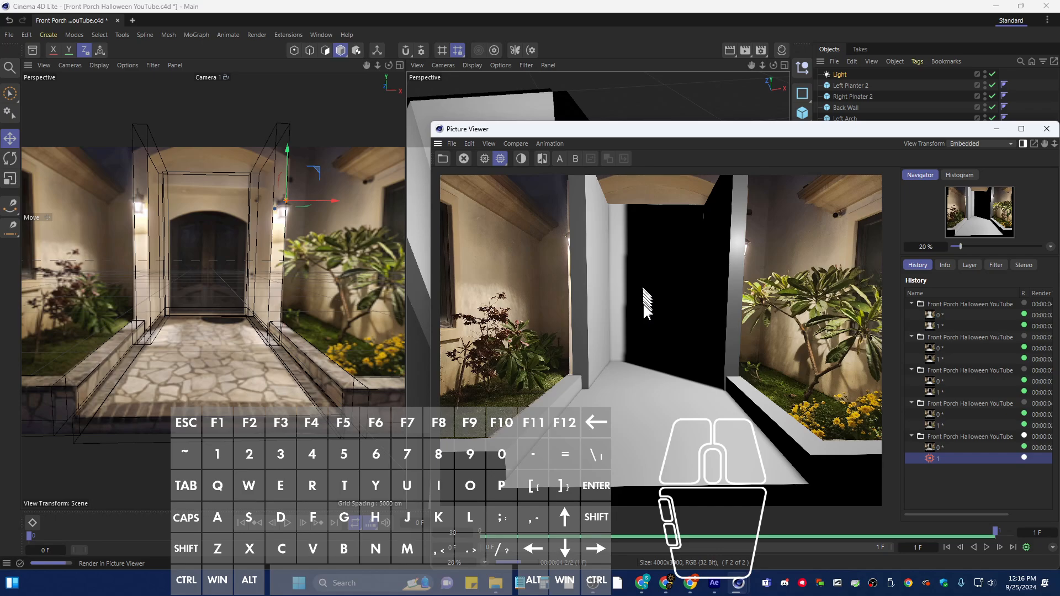
pyautogui.click(1047, 128)
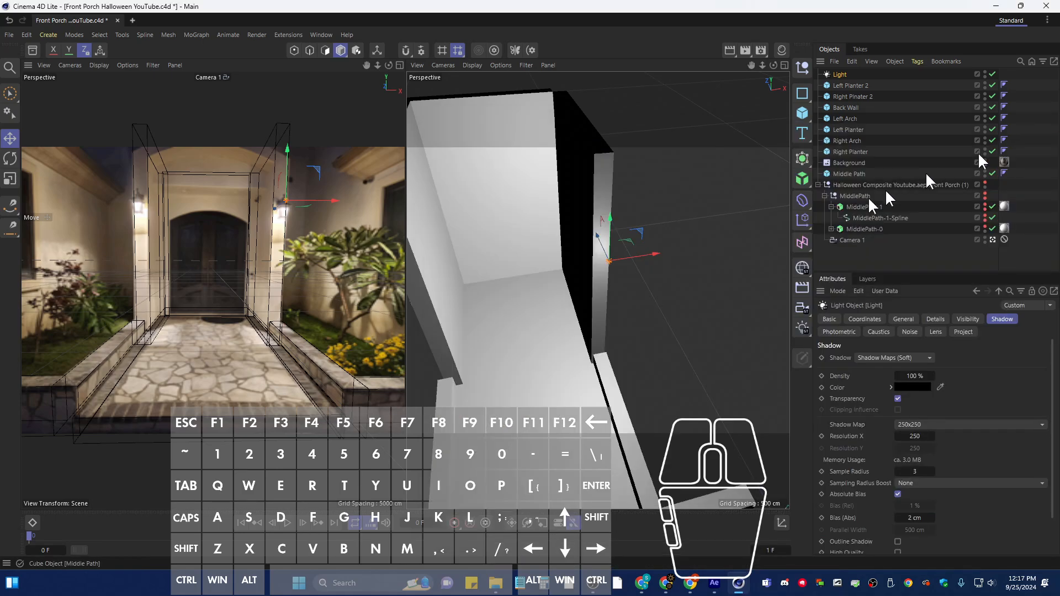
# Move the light a little farther out from the right arch along Z and render again to check how far the shadow recedes
pyautogui.click(600, 248)
pyautogui.moveTo(600, 248); pyautogui.dragTo(603, 254)
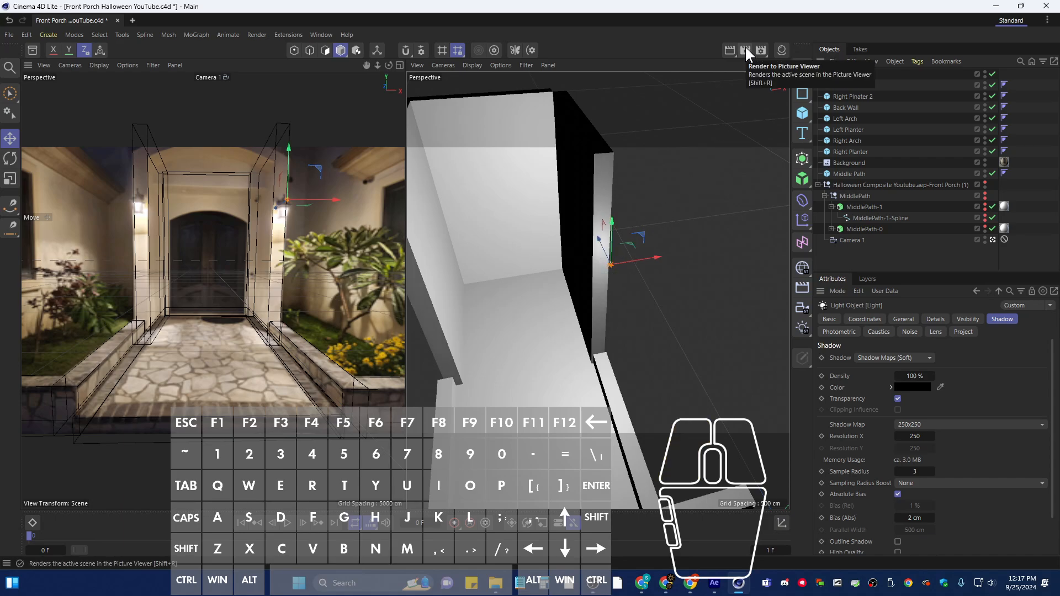
pyautogui.click(745, 50)
pyautogui.click(562, 330)
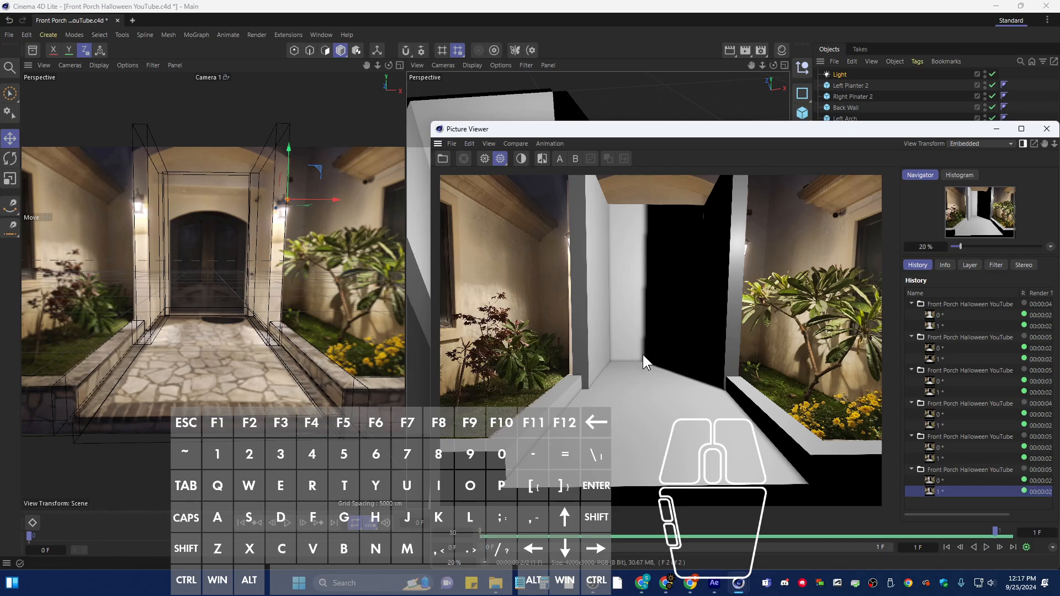
pyautogui.click(1047, 128)
# Fine-tune the light's depth in front of the right arch and check it in another unsaved Picture Viewer render
pyautogui.click(602, 248)
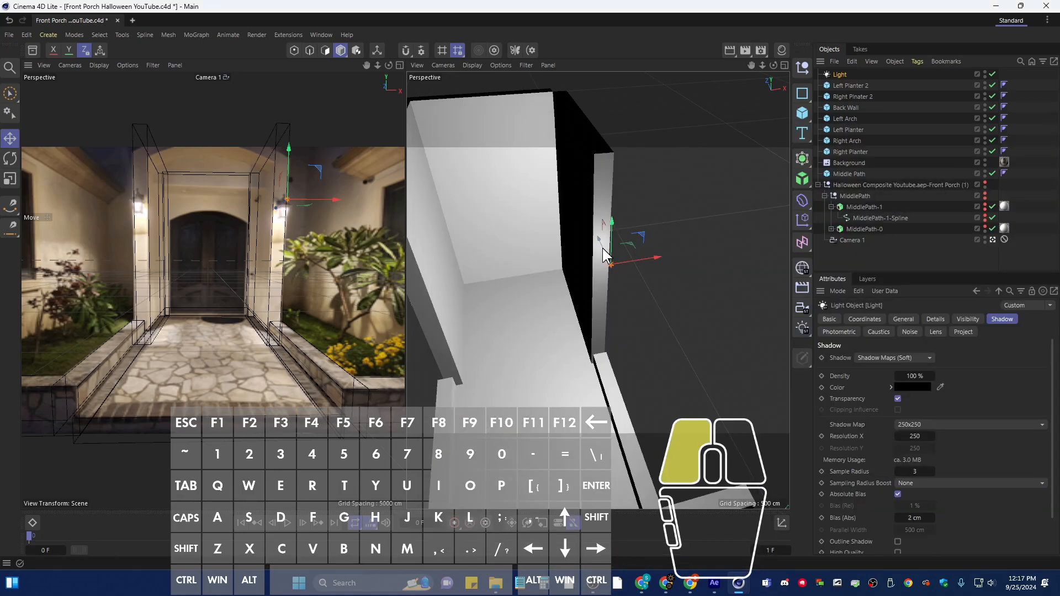
pyautogui.click(747, 52)
pyautogui.click(563, 329)
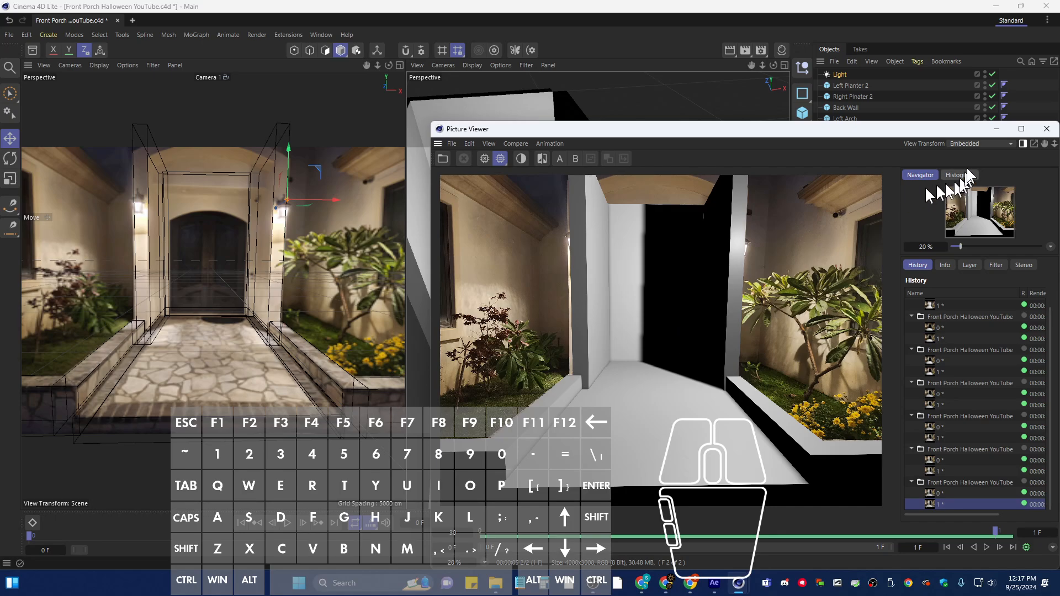
pyautogui.click(1045, 131)
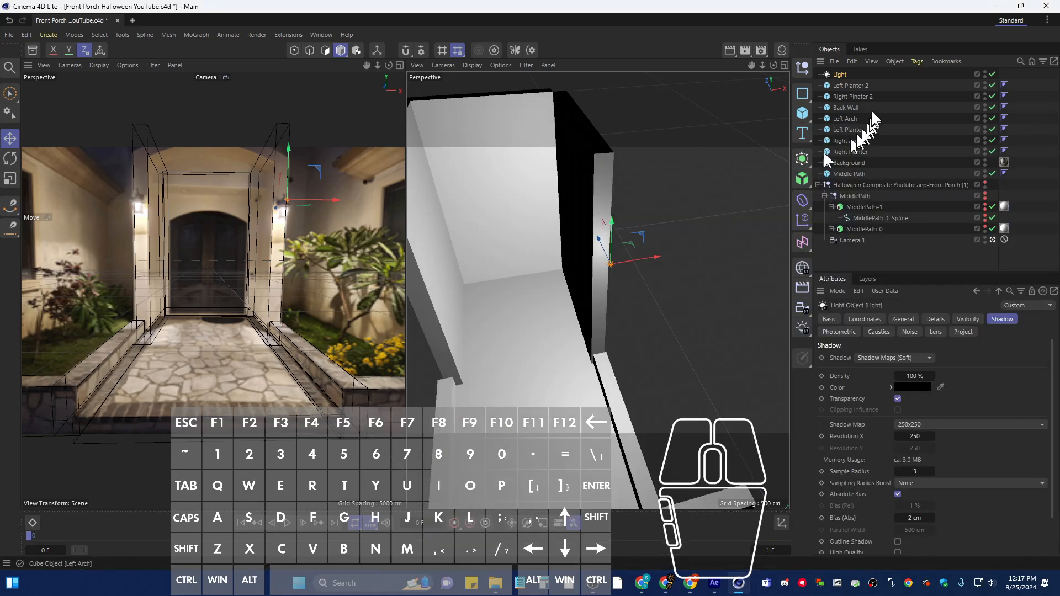
# Rename the Light object to "Right Light"
pyautogui.doubleClick(844, 74)
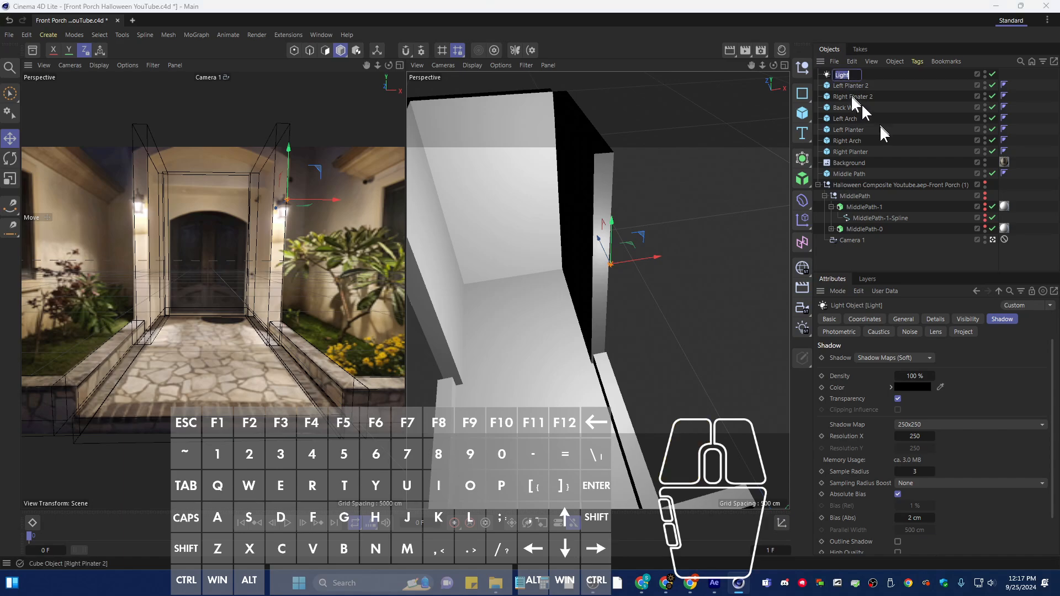
pyautogui.write('Right')
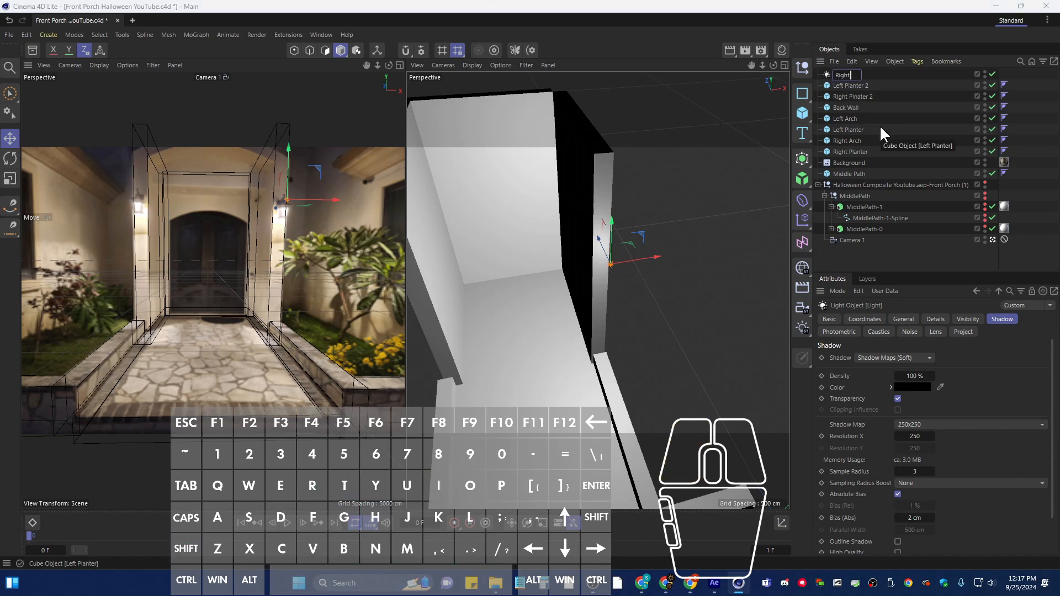
pyautogui.write(' Light')
pyautogui.press('Return')
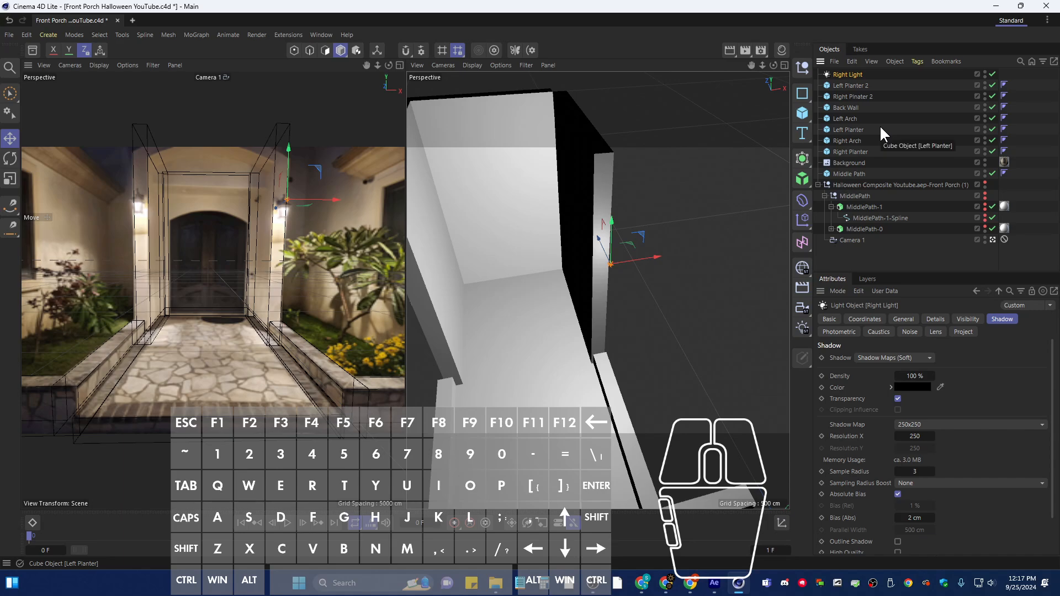
# Duplicate the Right Light object and rename the copy "Left Light"
pyautogui.keyDown('ctrl'); pyautogui.click(869, 74); pyautogui.keyUp('ctrl')
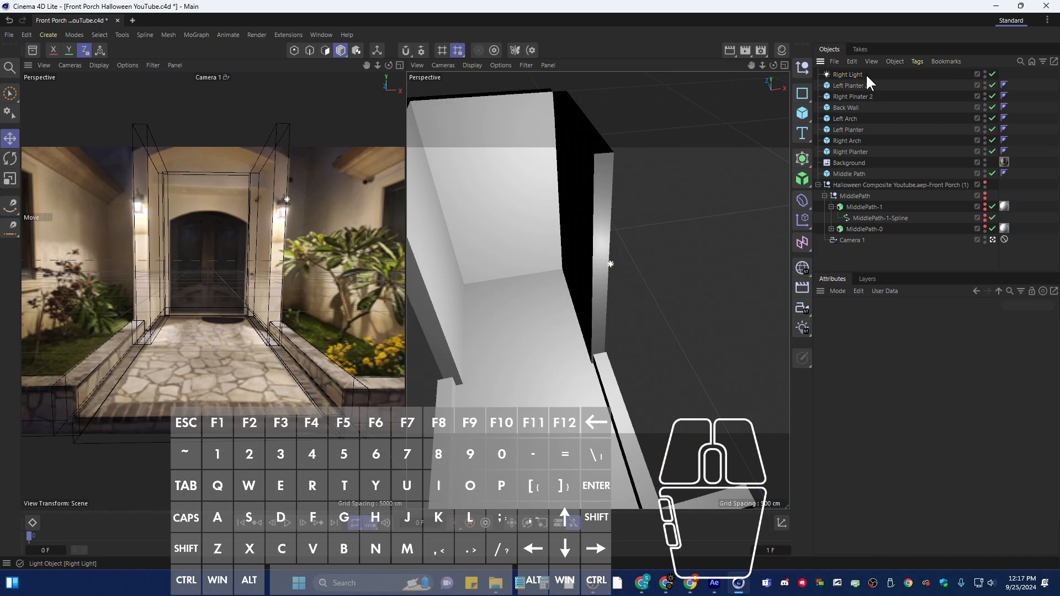
pyautogui.keyDown('ctrl'); pyautogui.click(858, 75); pyautogui.keyUp('ctrl')
pyautogui.hotkey('ctrl', 'c')
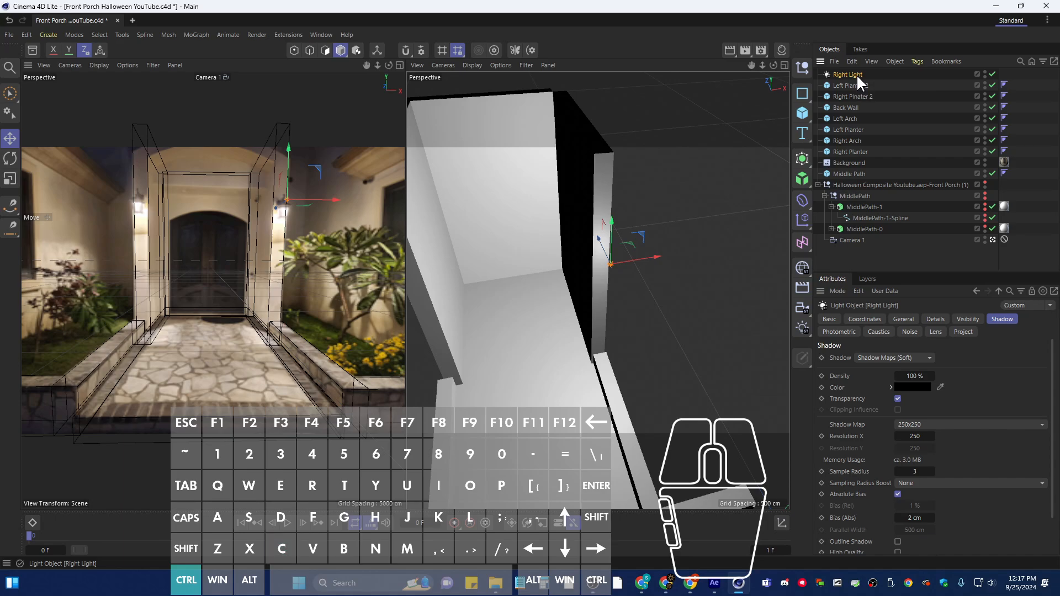
pyautogui.hotkey('ctrl', 'v')
pyautogui.doubleClick(863, 74)
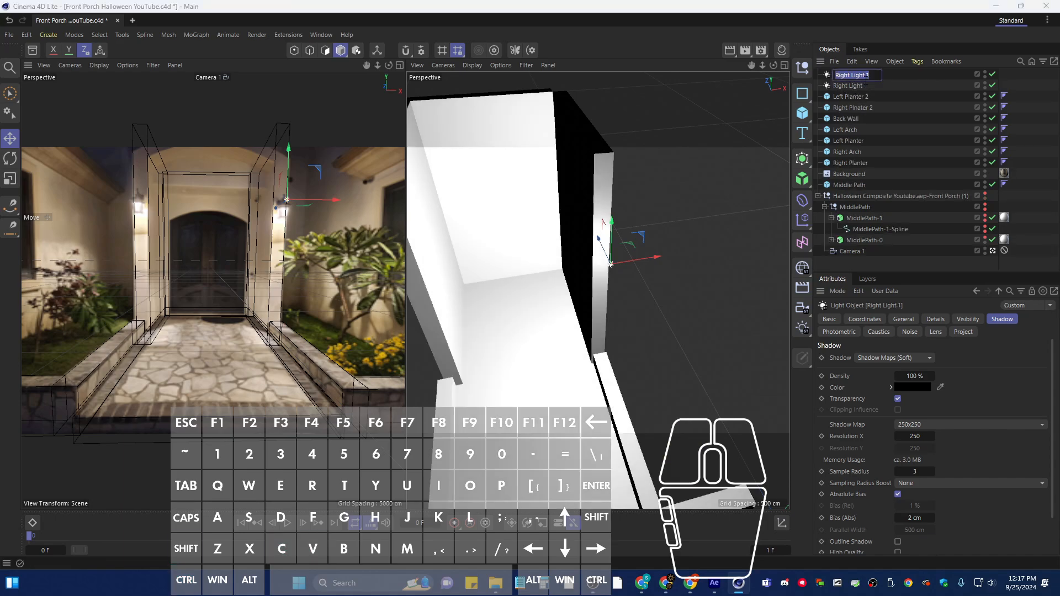
pyautogui.write('Left Light')
pyautogui.press('Return')
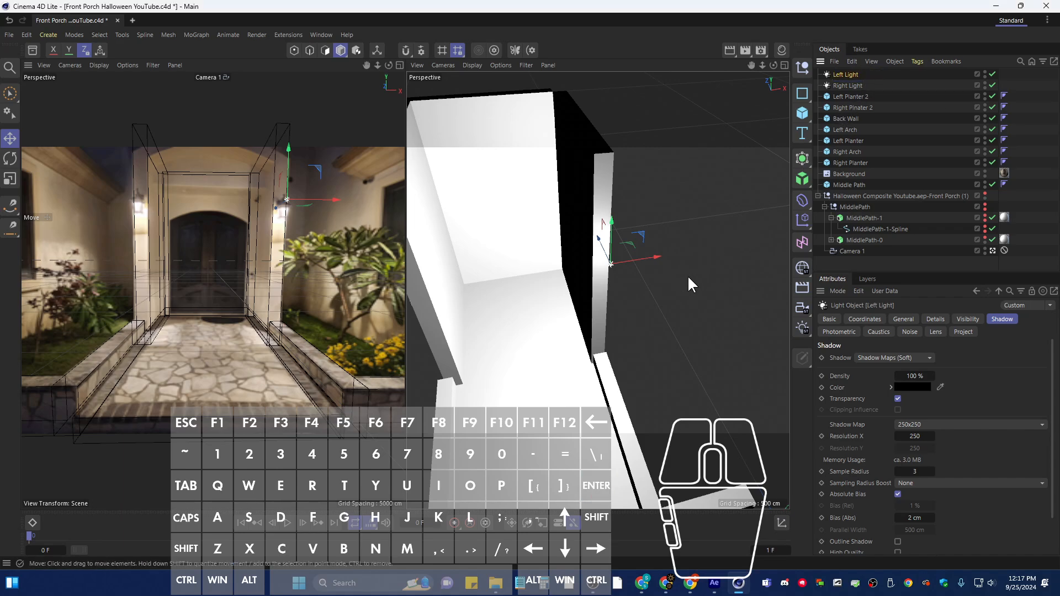
# Move the Left Light along X to the lamp on the left arch and lower it slightly
pyautogui.moveTo(658, 254); pyautogui.dragTo(471, 304)
pyautogui.moveTo(501, 349)
pyautogui.keyDown('alt'); pyautogui.mouseDown()
pyautogui.moveTo(522, 344)
pyautogui.moveTo(517, 355)
pyautogui.mouseUp(); pyautogui.keyUp('alt')
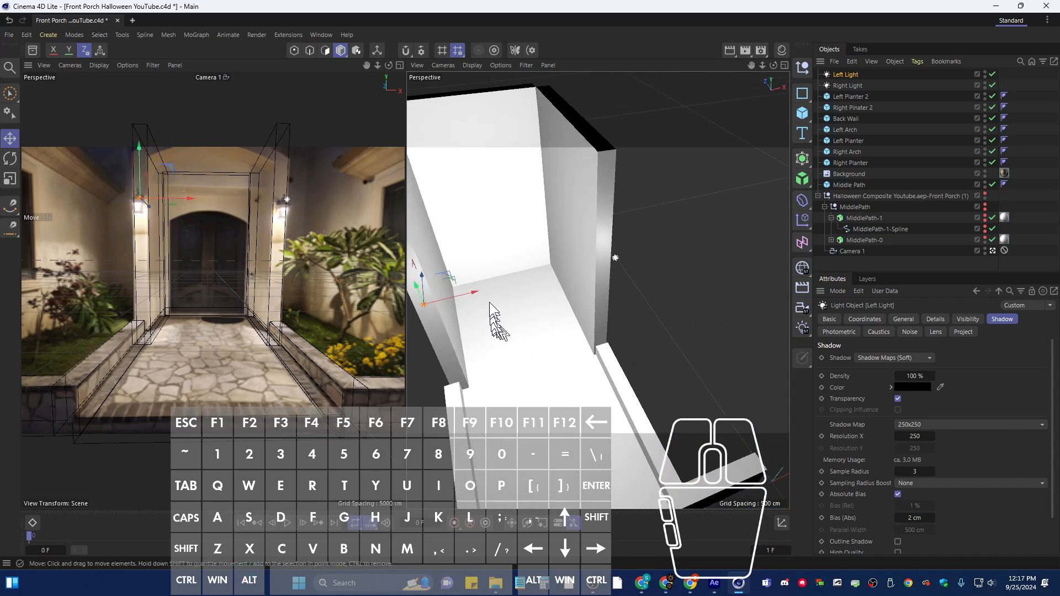
pyautogui.moveTo(476, 291); pyautogui.dragTo(619, 279)
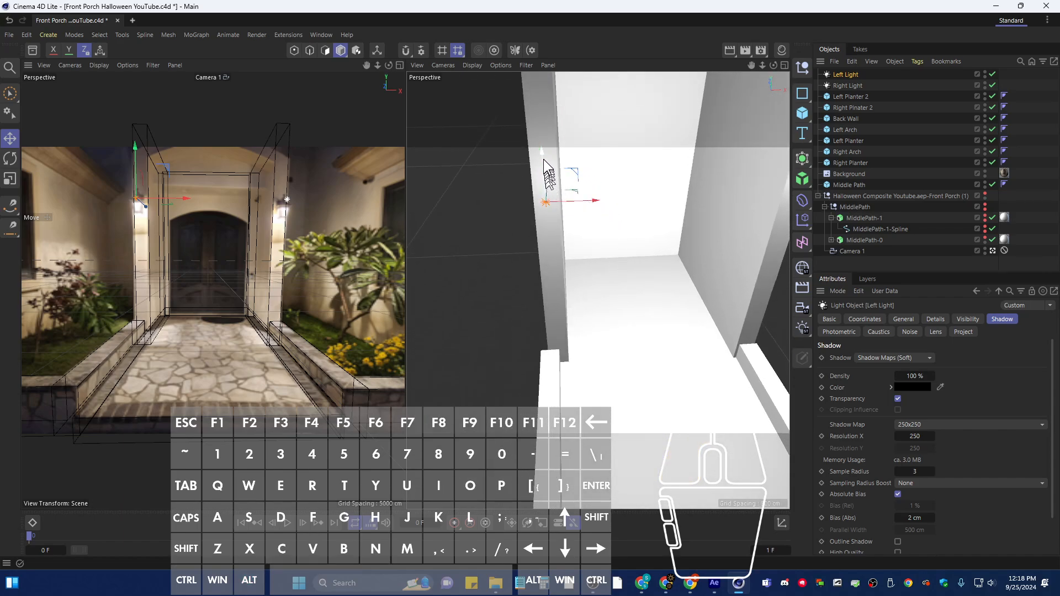
pyautogui.moveTo(541, 148); pyautogui.dragTo(541, 166)
pyautogui.keyDown('alt'); pyautogui.moveTo(684, 232); pyautogui.dragTo(635, 248); pyautogui.keyUp('alt')
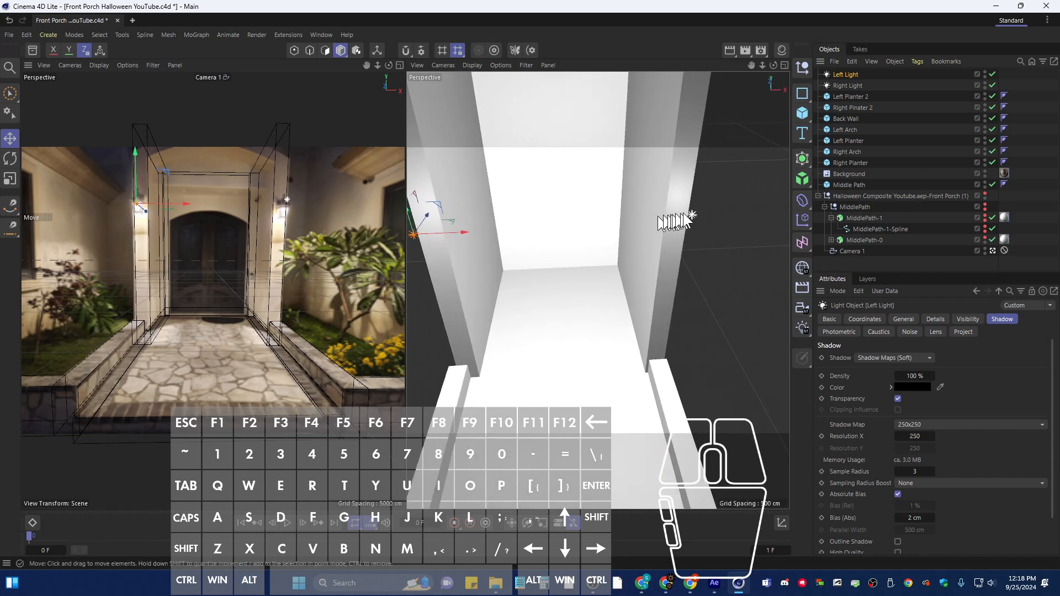
# Lower the Right Light slightly and check both lights in an unsaved Picture Viewer render
pyautogui.click(847, 86)
pyautogui.moveTo(698, 166); pyautogui.dragTo(695, 180)
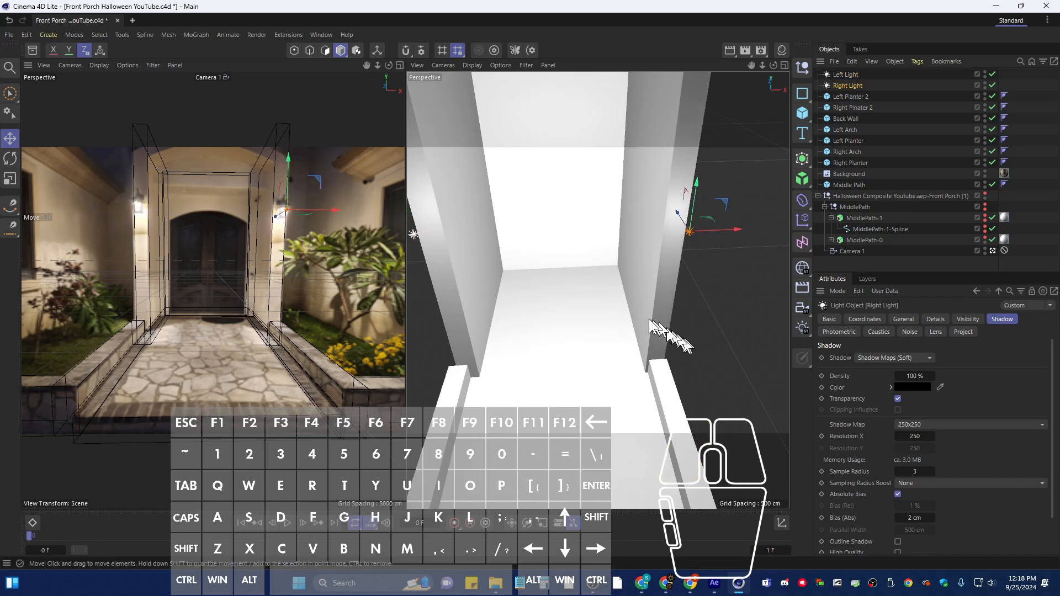
pyautogui.keyDown('alt'); pyautogui.moveTo(671, 331); pyautogui.dragTo(655, 252); pyautogui.keyUp('alt')
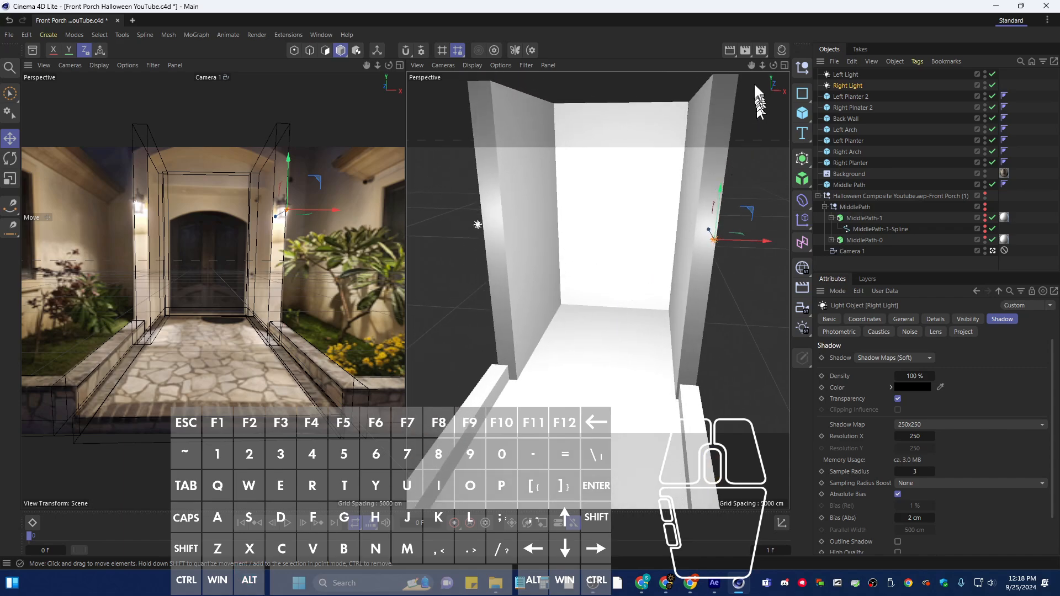
pyautogui.click(745, 50)
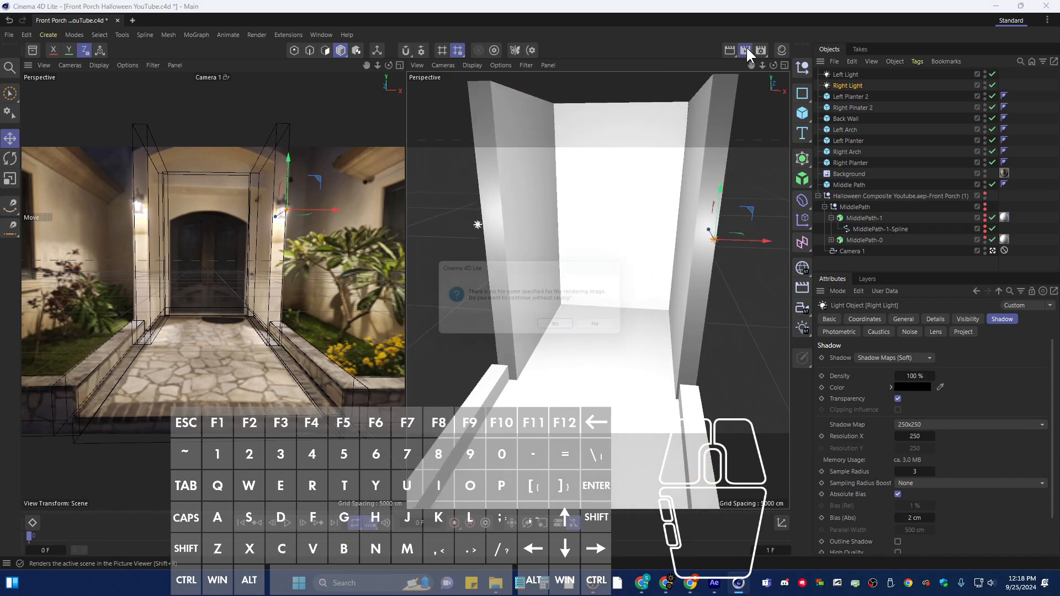
pyautogui.click(553, 325)
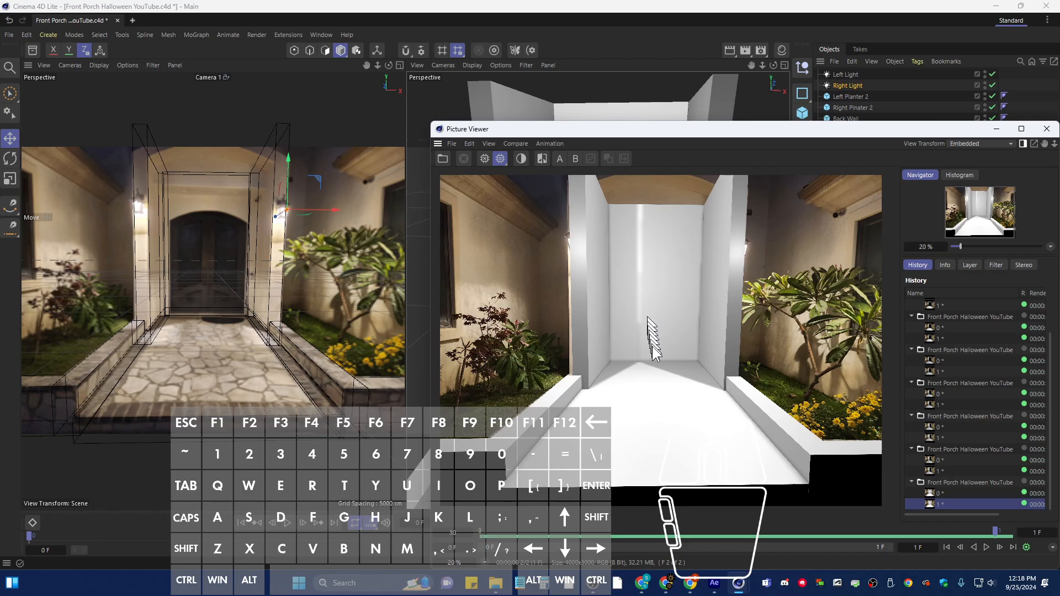
pyautogui.click(1047, 133)
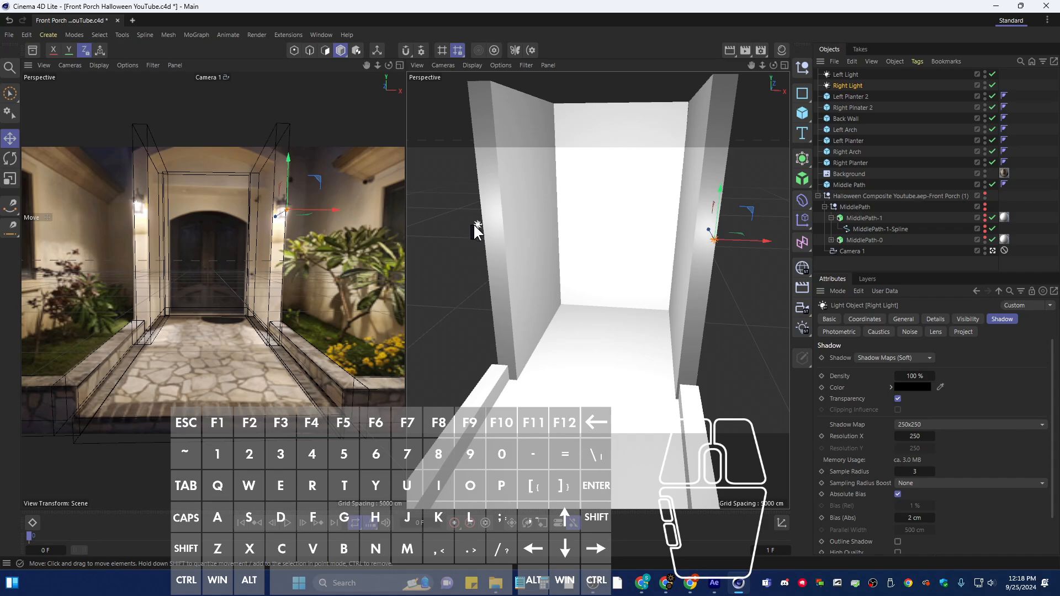
# Nudge the Left Light along Z toward the porch and check it in an unsaved render, stopping the render early
pyautogui.click(476, 225)
pyautogui.keyDown('alt'); pyautogui.moveTo(483, 280); pyautogui.dragTo(504, 329); pyautogui.keyUp('alt')
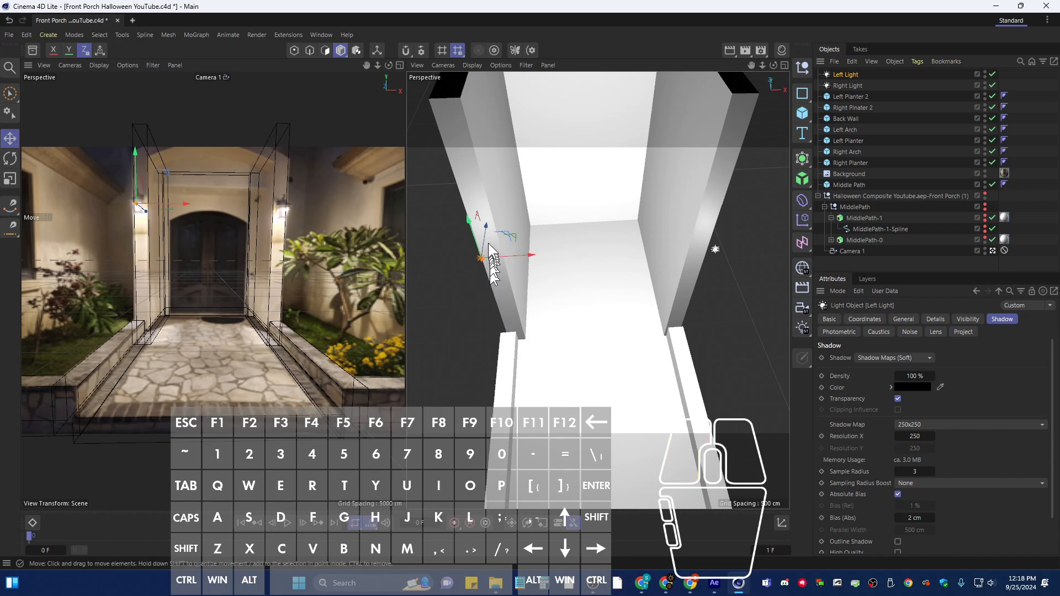
pyautogui.moveTo(487, 230); pyautogui.dragTo(485, 227)
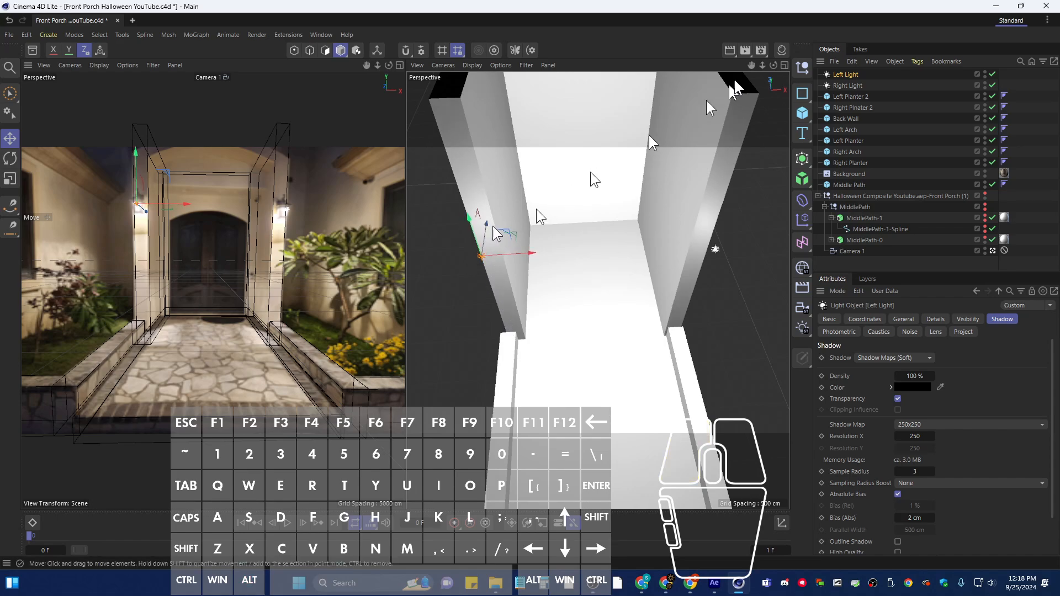
pyautogui.click(745, 49)
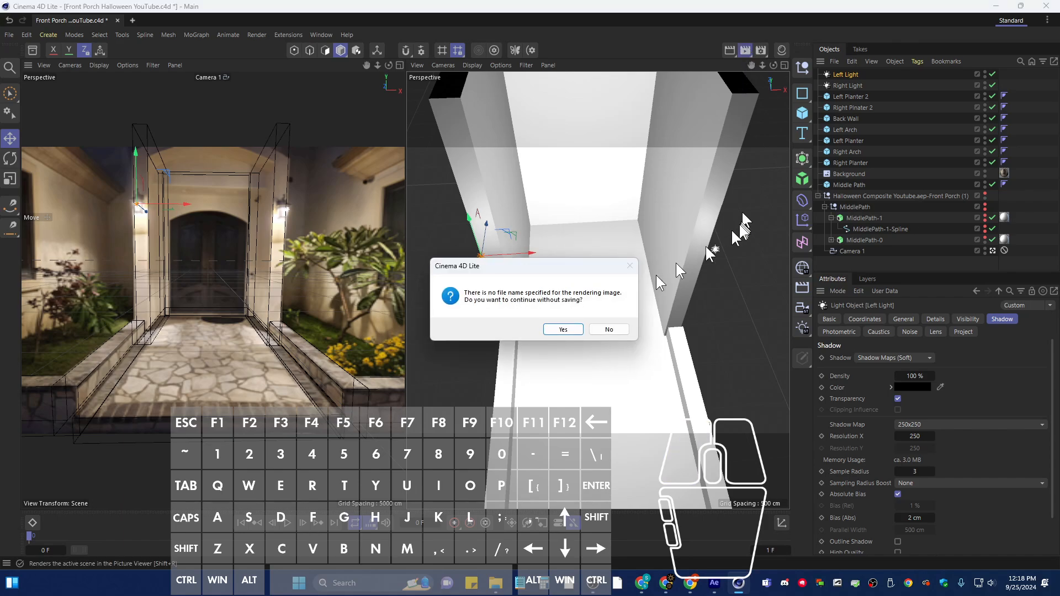
pyautogui.click(563, 329)
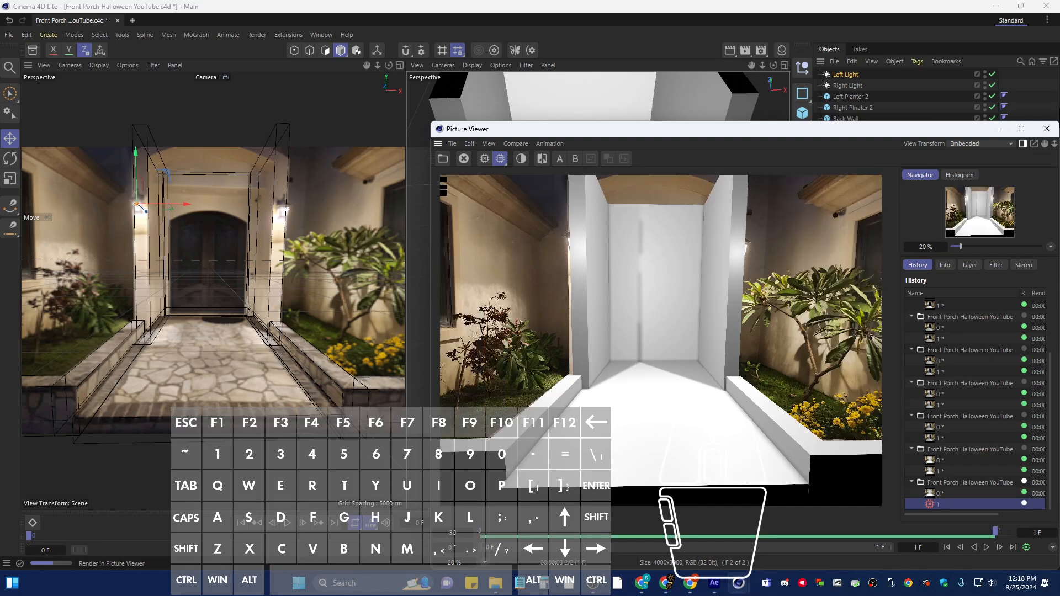
pyautogui.click(1046, 128)
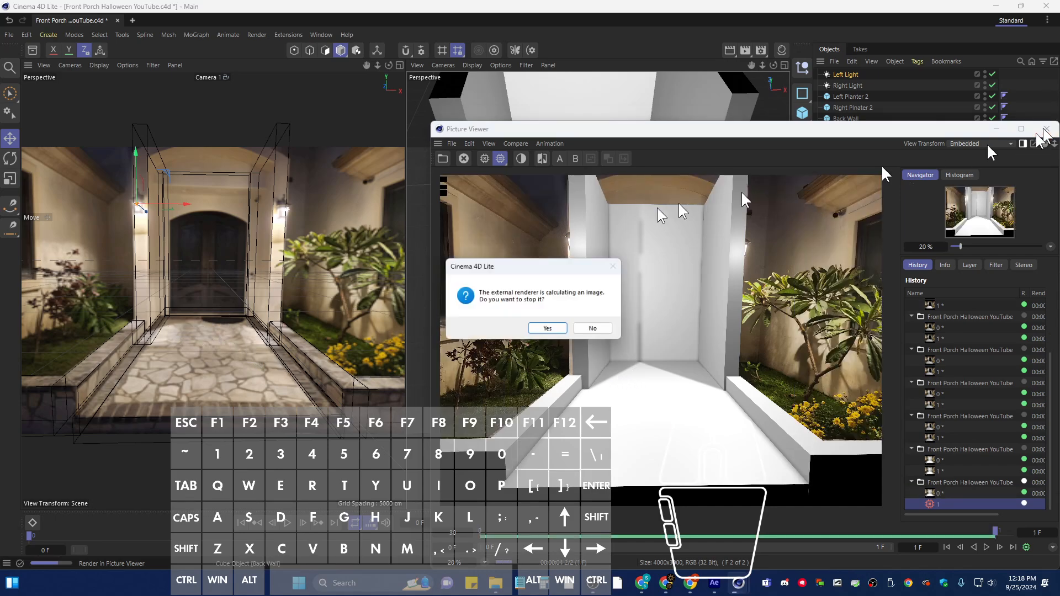
pyautogui.click(549, 330)
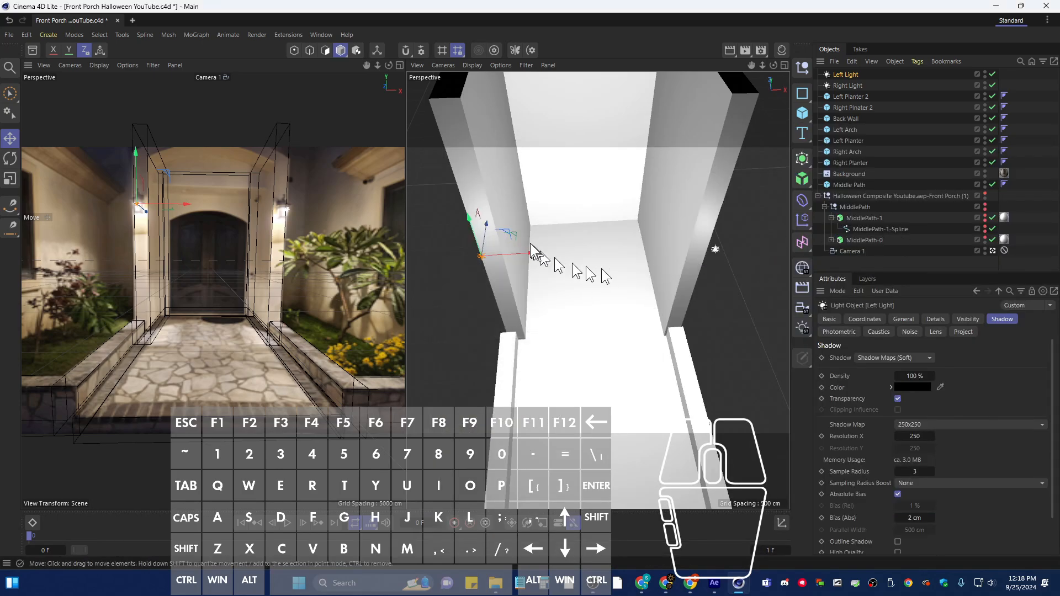
# Shift the Left Light a little deeper toward the porch along Z and inspect the back-wall shadow in an unsaved render
pyautogui.moveTo(486, 221); pyautogui.dragTo(486, 219)
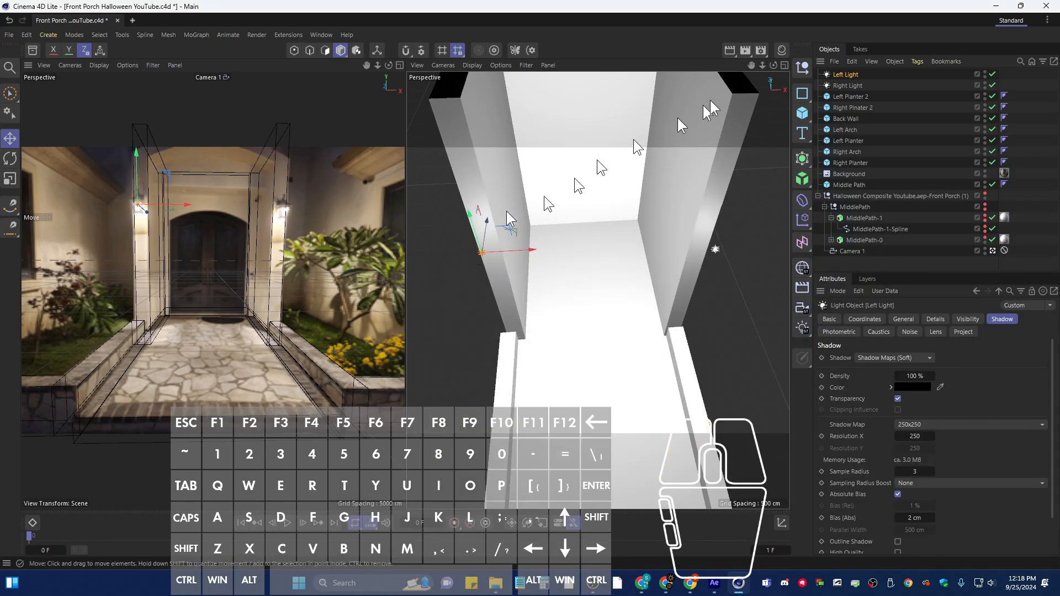
pyautogui.click(746, 50)
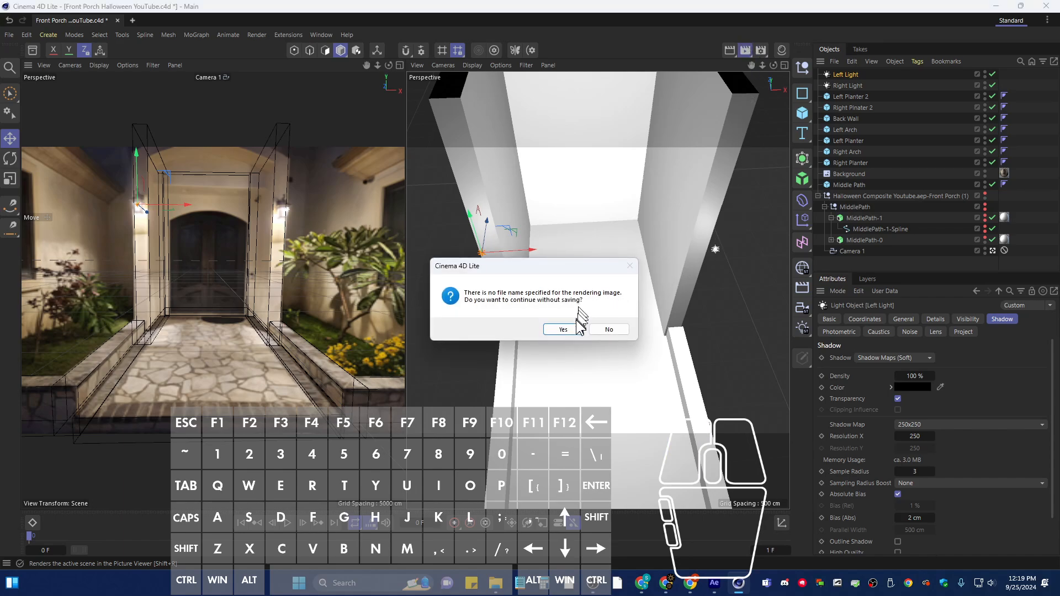
pyautogui.click(578, 329)
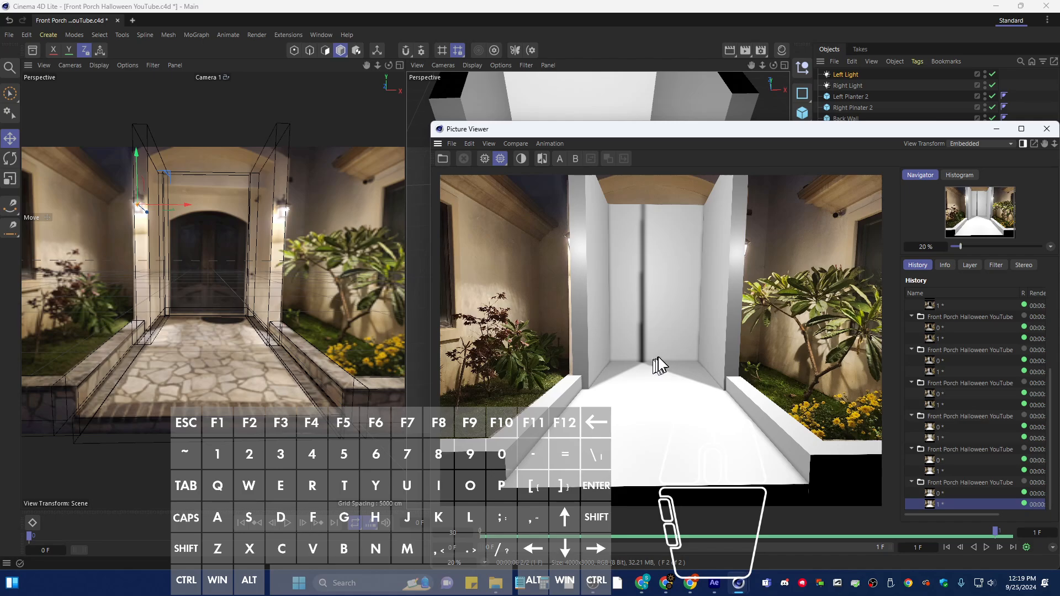
pyautogui.click(1047, 131)
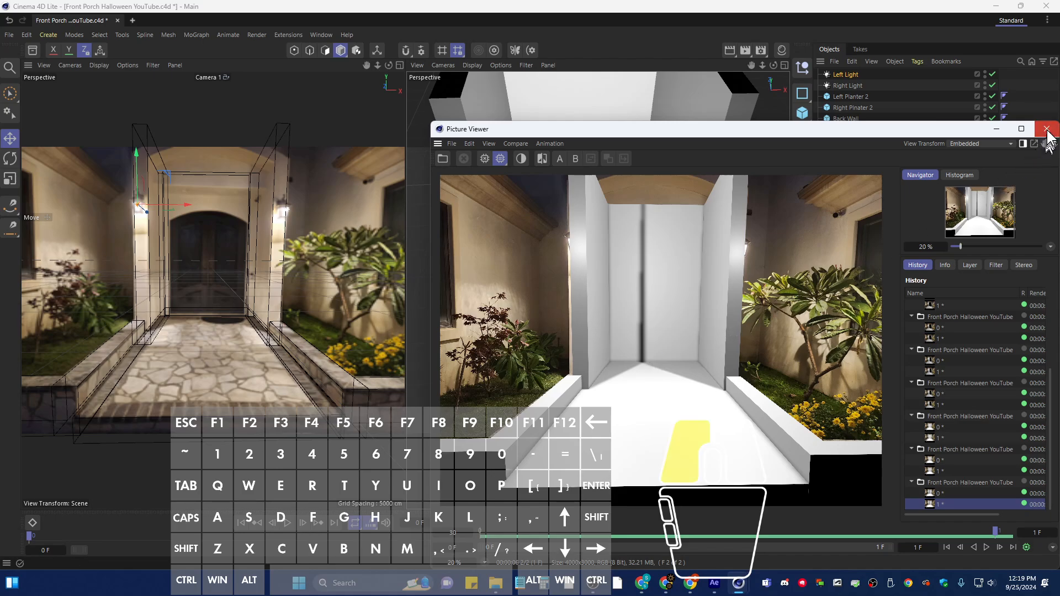
# Push the Left Light slightly farther inward along Z and render without saving to compare the path shadow with the photo
pyautogui.moveTo(488, 220); pyautogui.dragTo(488, 218)
pyautogui.click(745, 51)
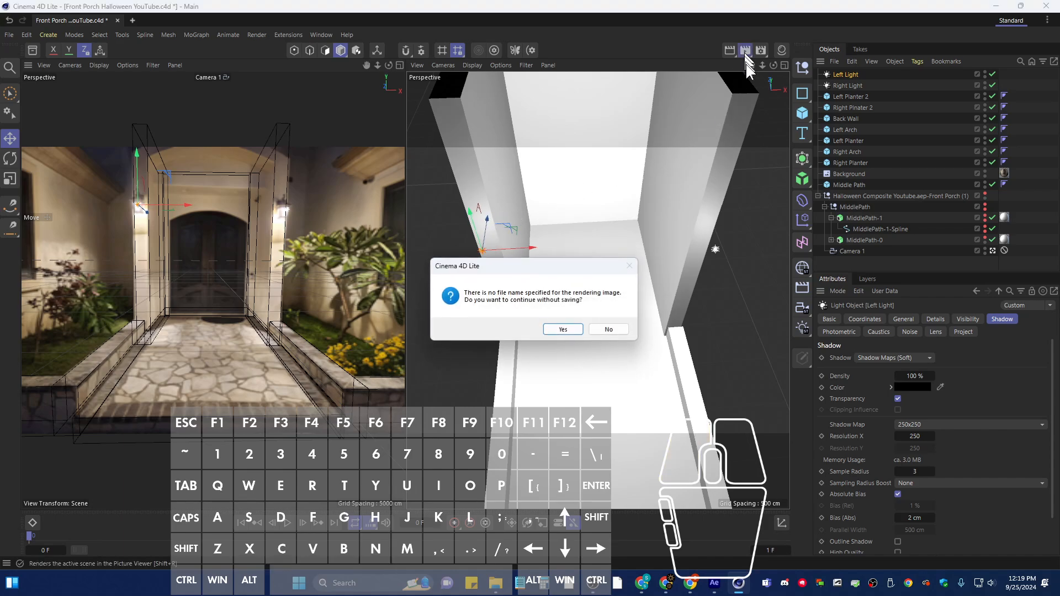
pyautogui.click(564, 329)
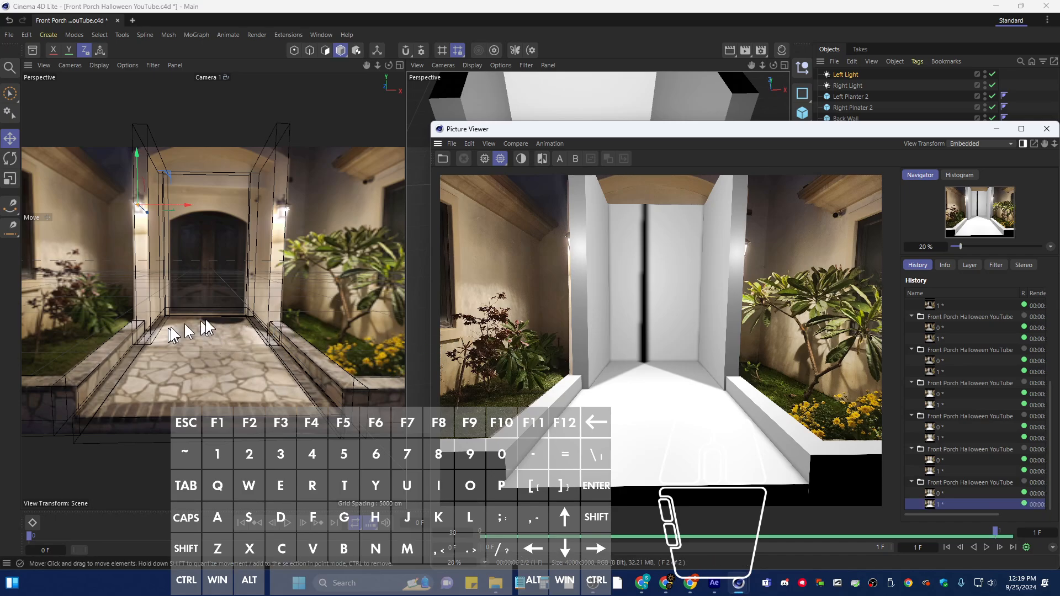
pyautogui.click(1047, 129)
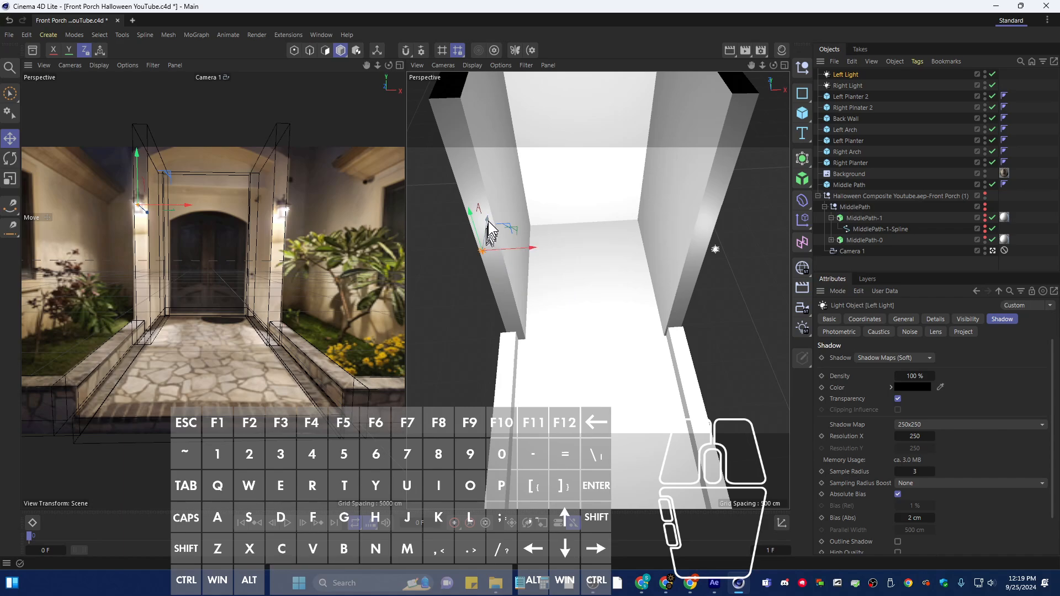
# Move the Left Light another small amount inward along Z and check the path and back-wall shadows in an unsaved render
pyautogui.moveTo(489, 220); pyautogui.dragTo(488, 217)
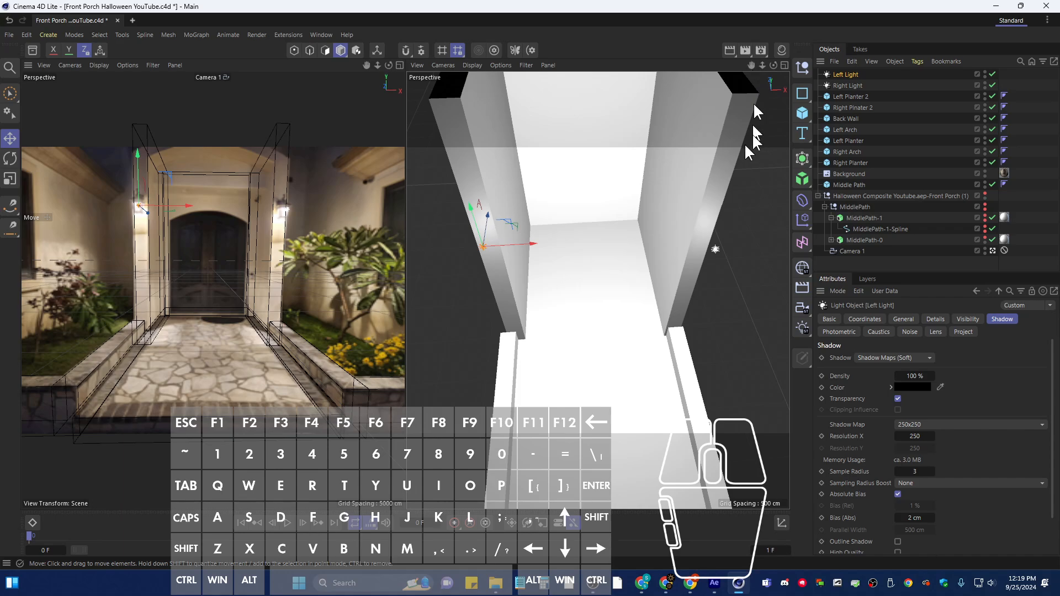
pyautogui.click(746, 49)
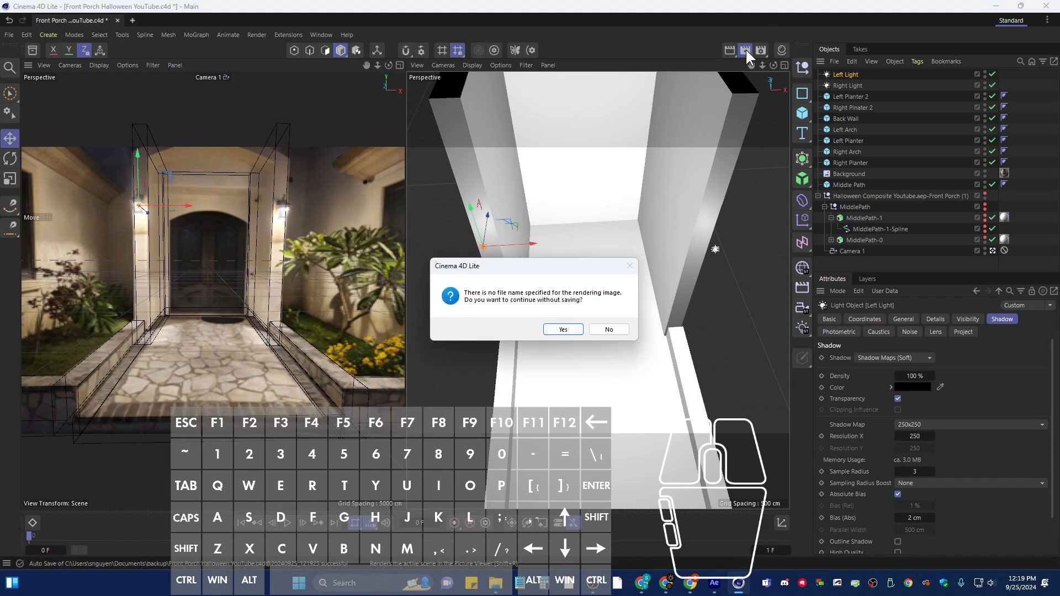
pyautogui.click(568, 327)
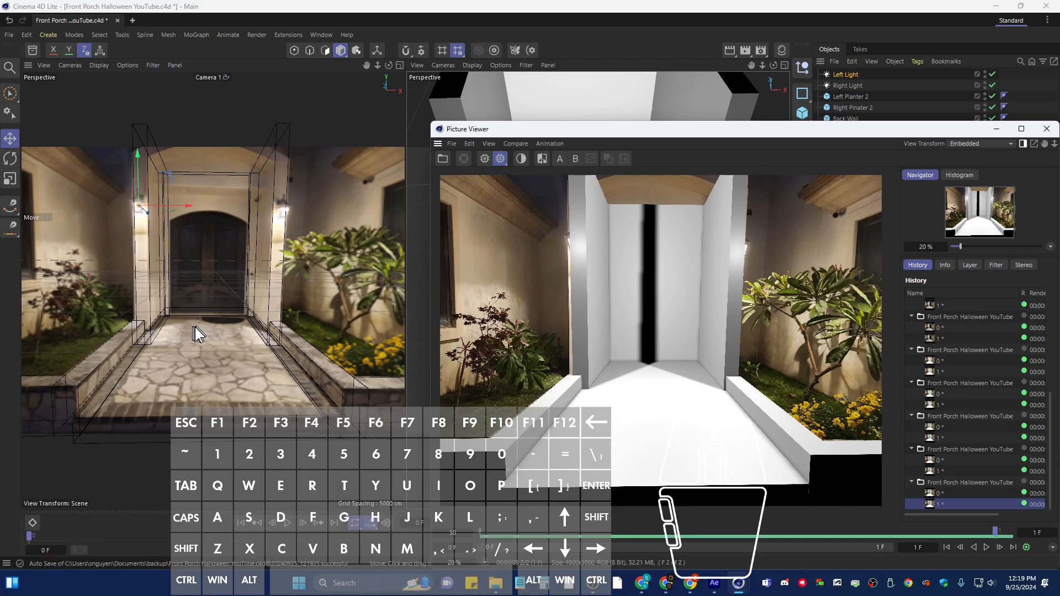
pyautogui.click(1046, 129)
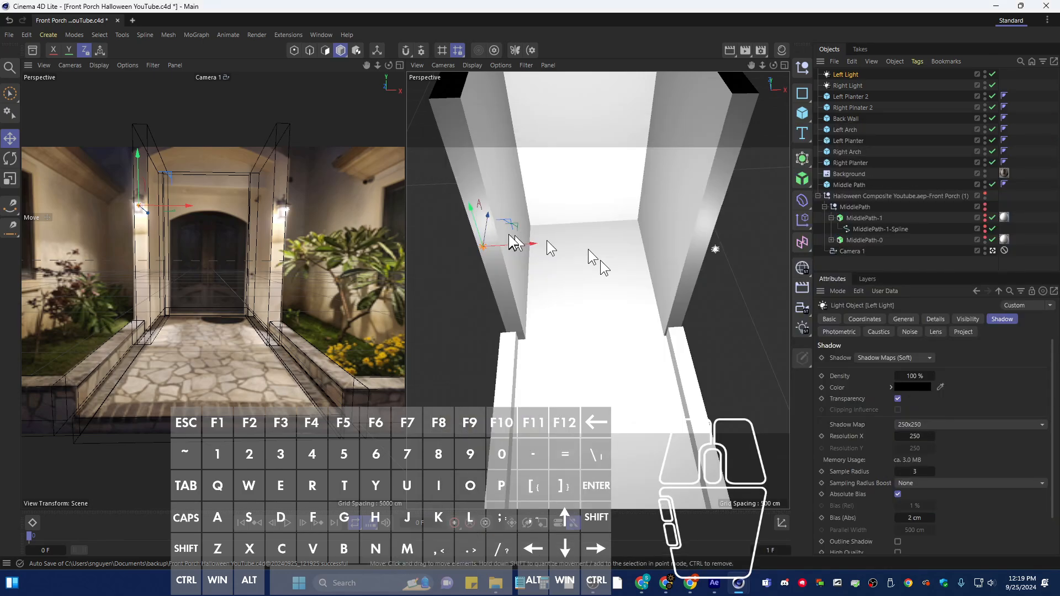
# Fine-tune the Left Light's depth by about 2.6 cm along Z and render again without saving
pyautogui.click(491, 216)
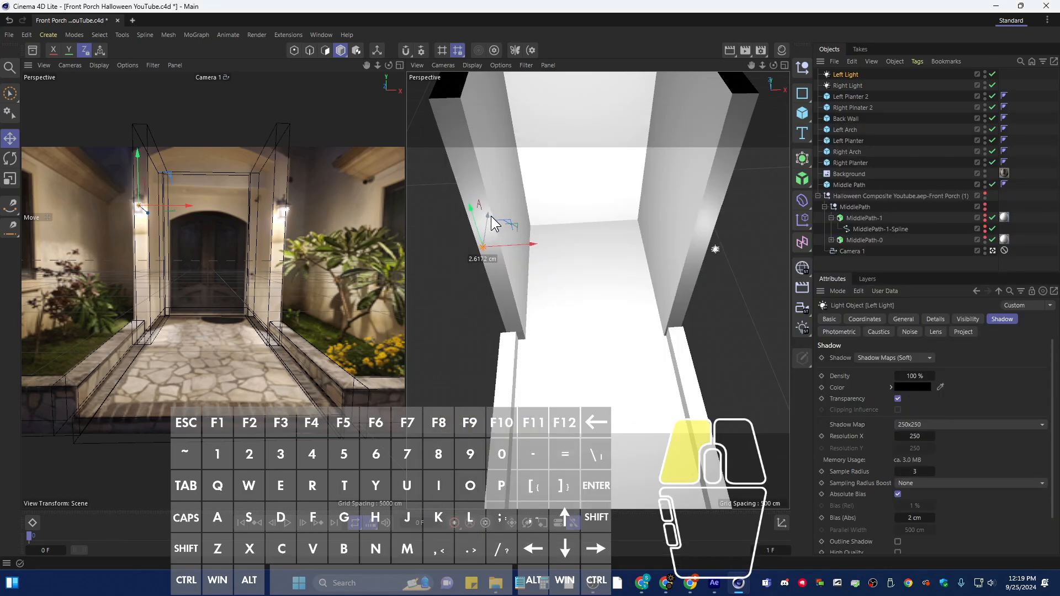
pyautogui.click(750, 47)
pyautogui.click(567, 331)
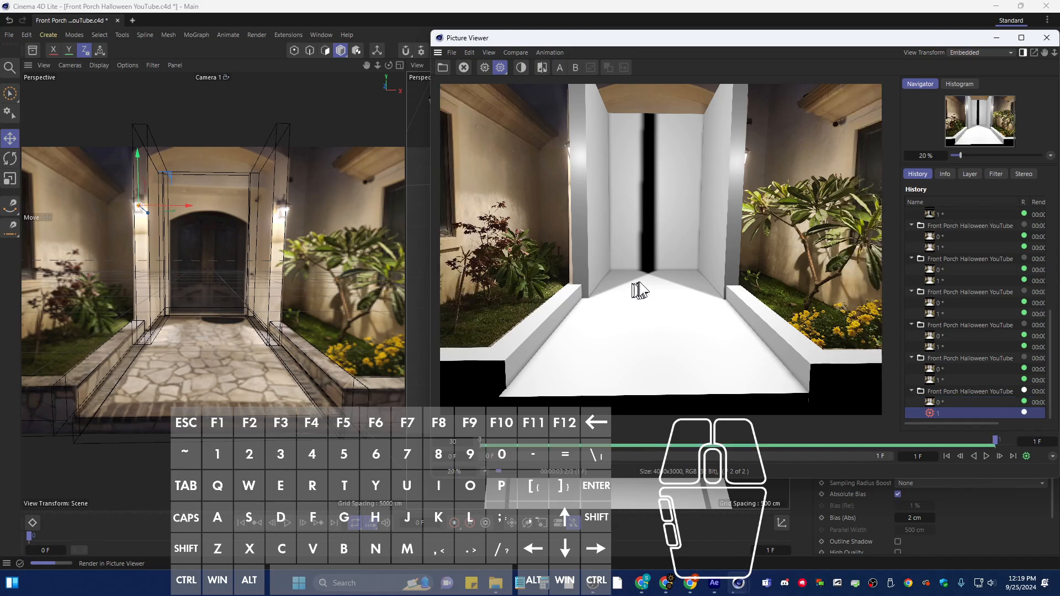
pyautogui.click(1051, 38)
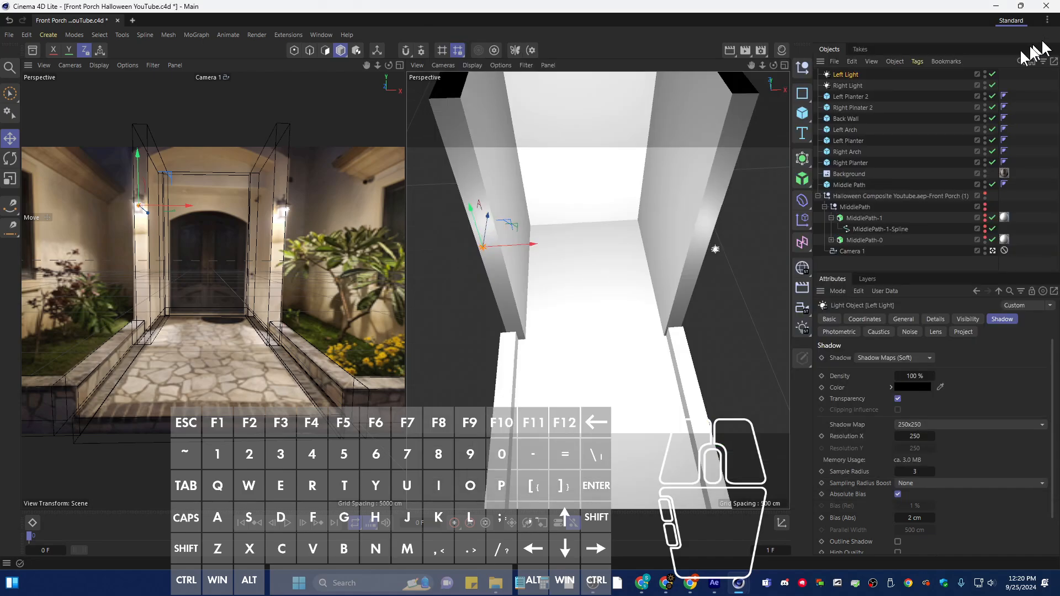
# Pull the Left Light slightly back outward along Z and check the shadows in another unsaved Picture Viewer render
pyautogui.moveTo(488, 217); pyautogui.dragTo(490, 220)
pyautogui.click(746, 50)
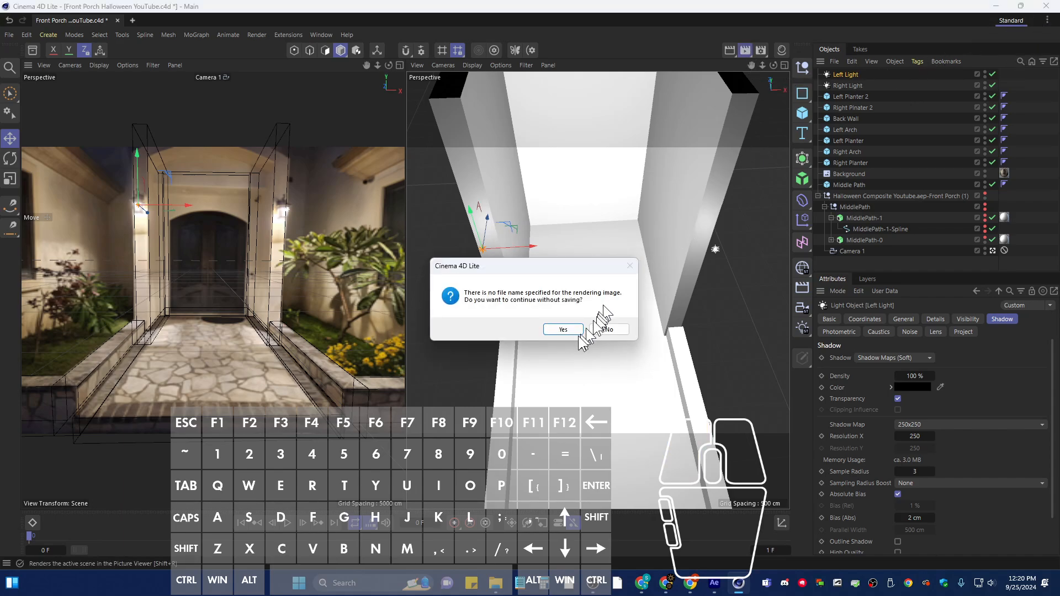
pyautogui.click(564, 330)
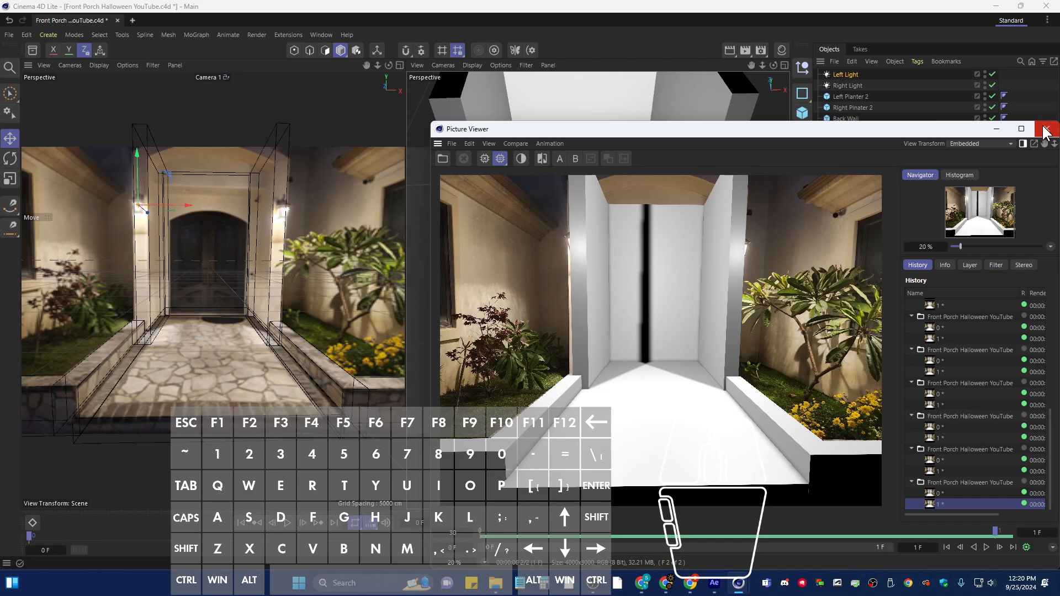
pyautogui.click(1046, 130)
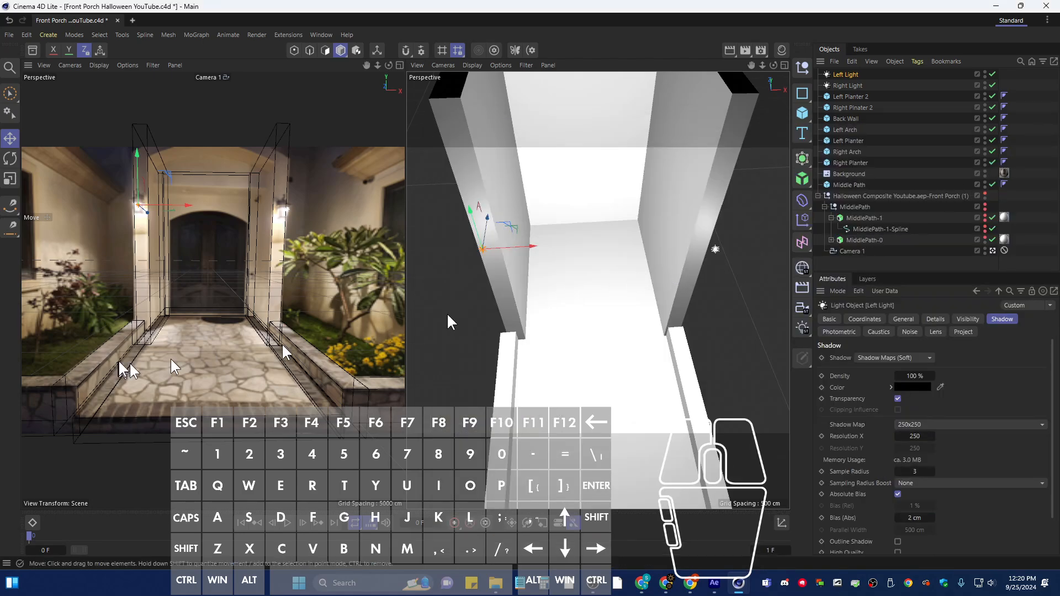
# Adjust the Back Wall's depth slightly along Z and clear the selection
pyautogui.keyDown('alt'); pyautogui.moveTo(597, 325); pyautogui.dragTo(564, 311); pyautogui.keyUp('alt')
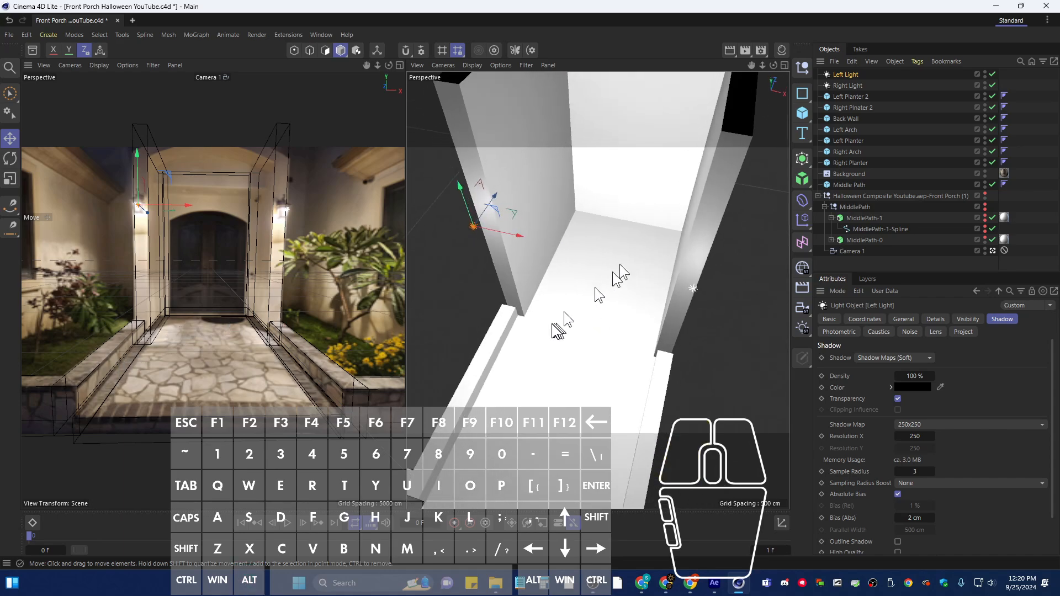
pyautogui.click(648, 184)
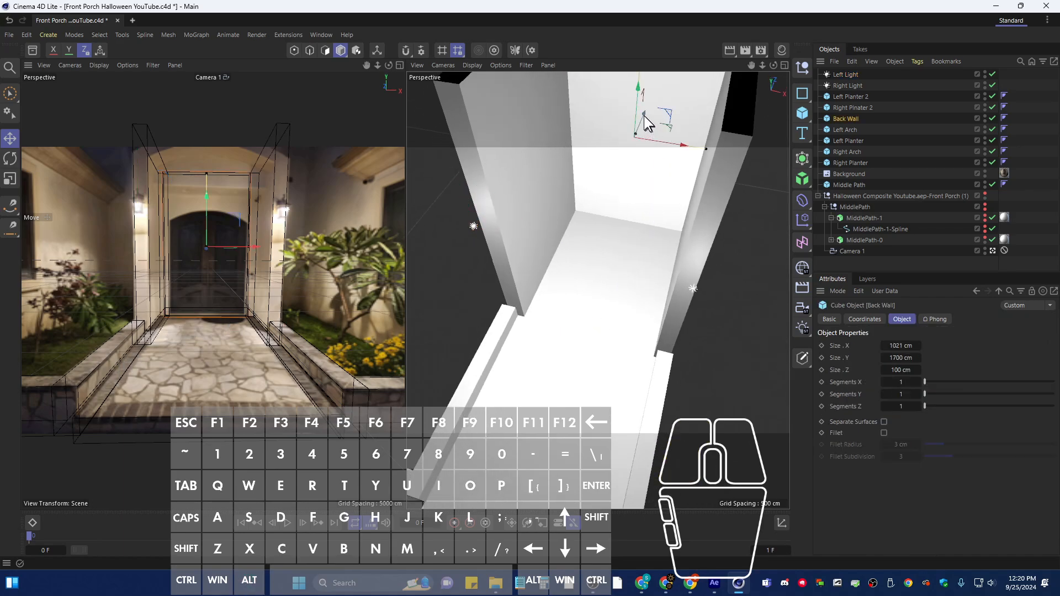
pyautogui.moveTo(644, 116); pyautogui.dragTo(644, 117)
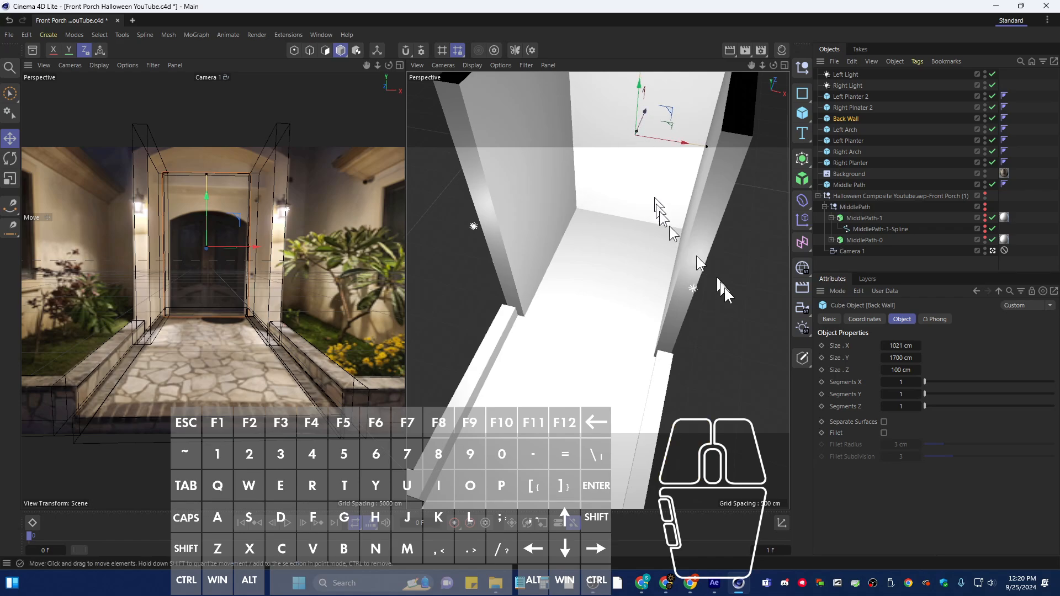
pyautogui.click(725, 289)
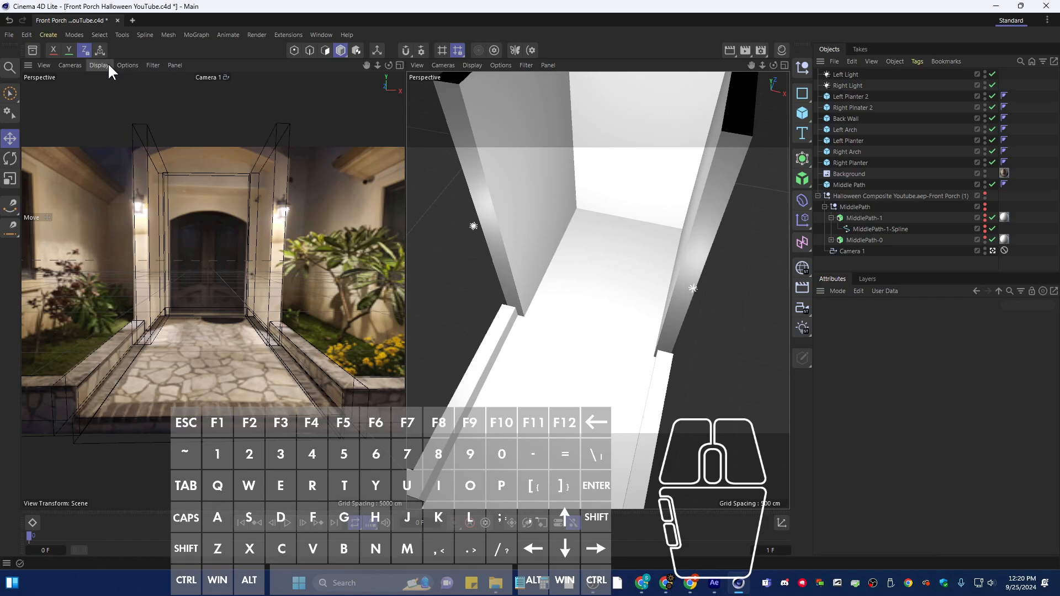
# Preview the camera view in Gouraud Shading (Lines) and Hidden Line display modes, and return it to Lines
pyautogui.click(126, 65)
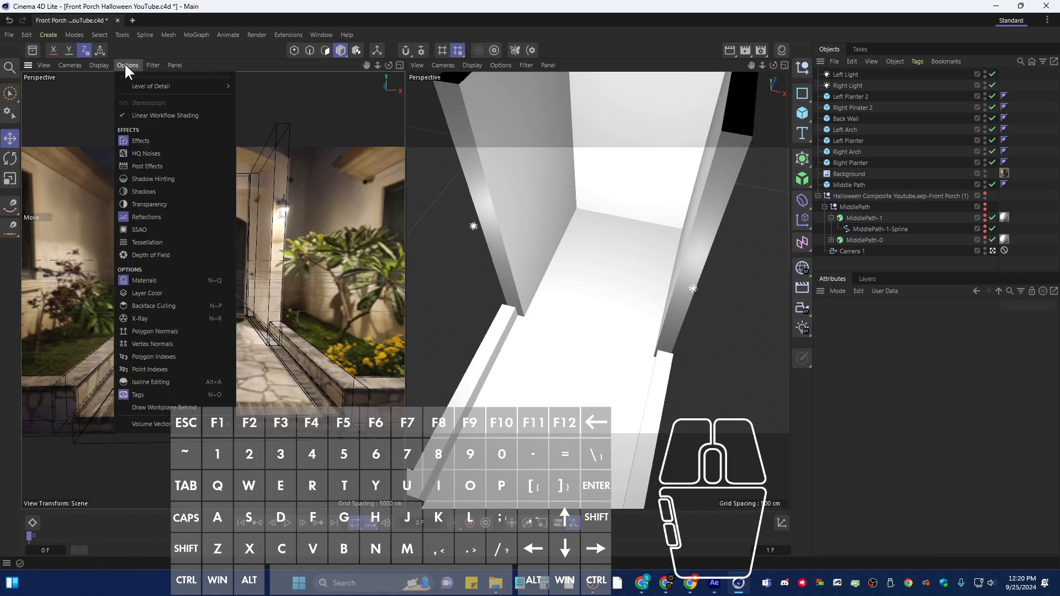
pyautogui.moveTo(98, 67)
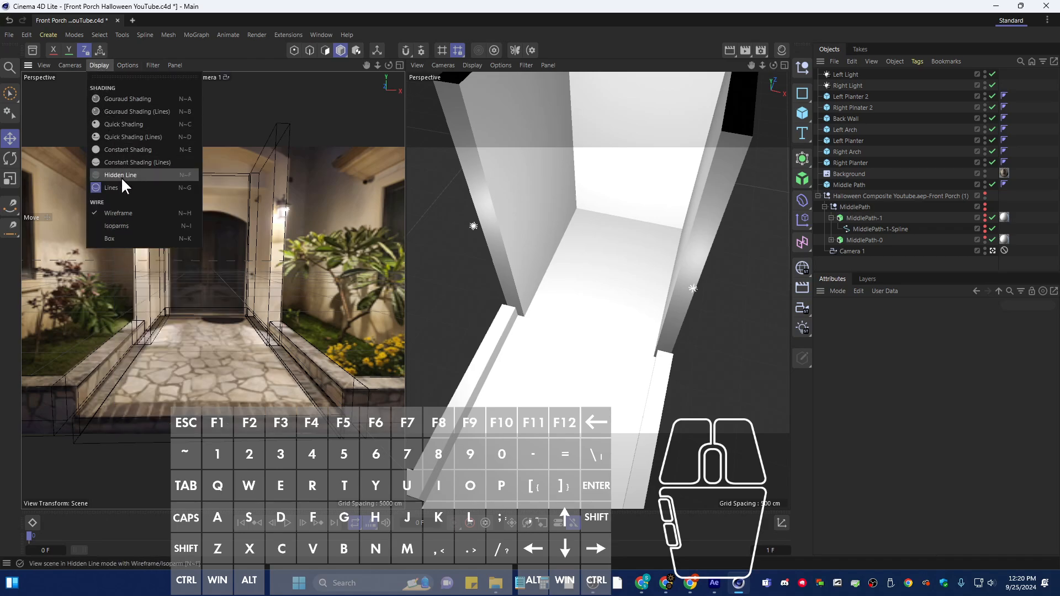
pyautogui.click(131, 101)
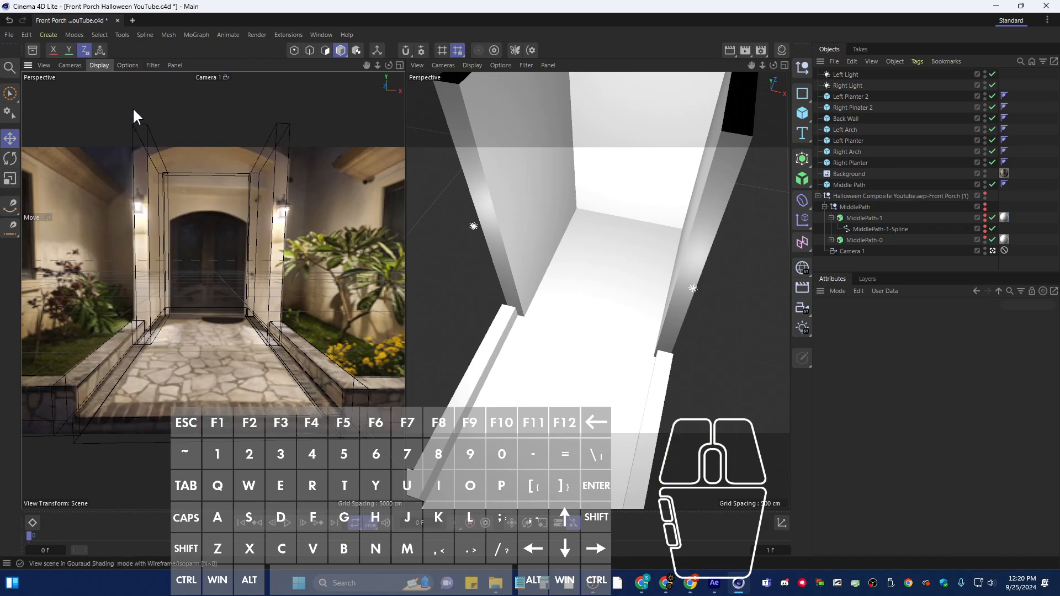
pyautogui.click(101, 67)
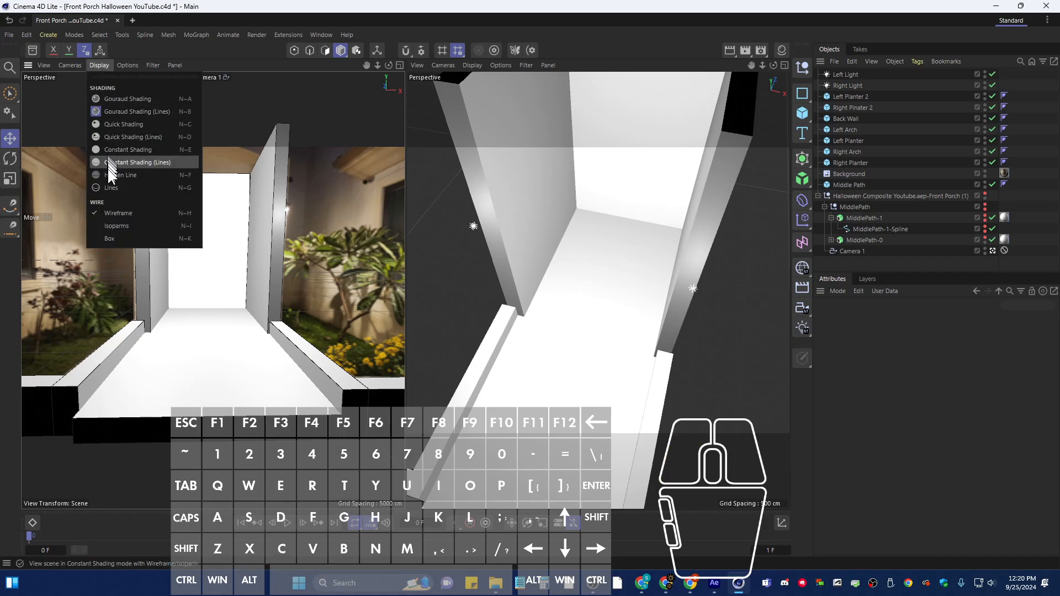
pyautogui.click(111, 187)
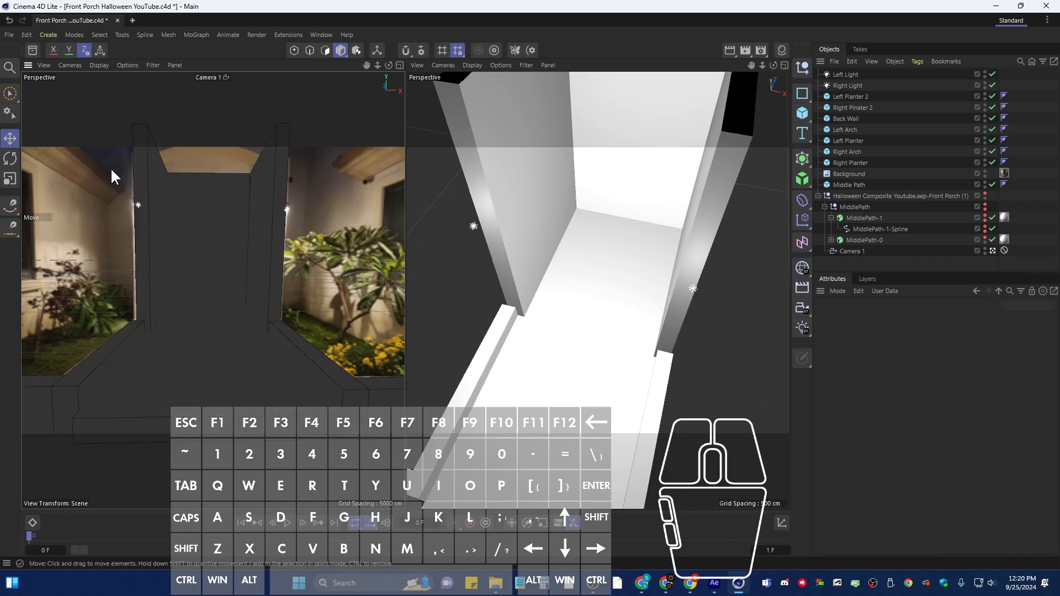
pyautogui.click(99, 66)
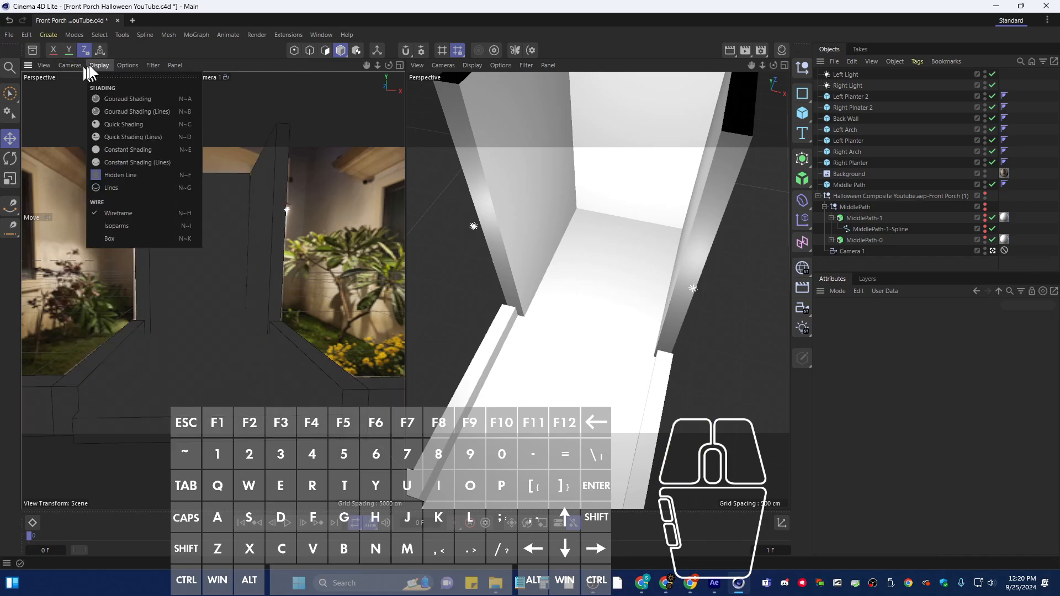
pyautogui.click(112, 166)
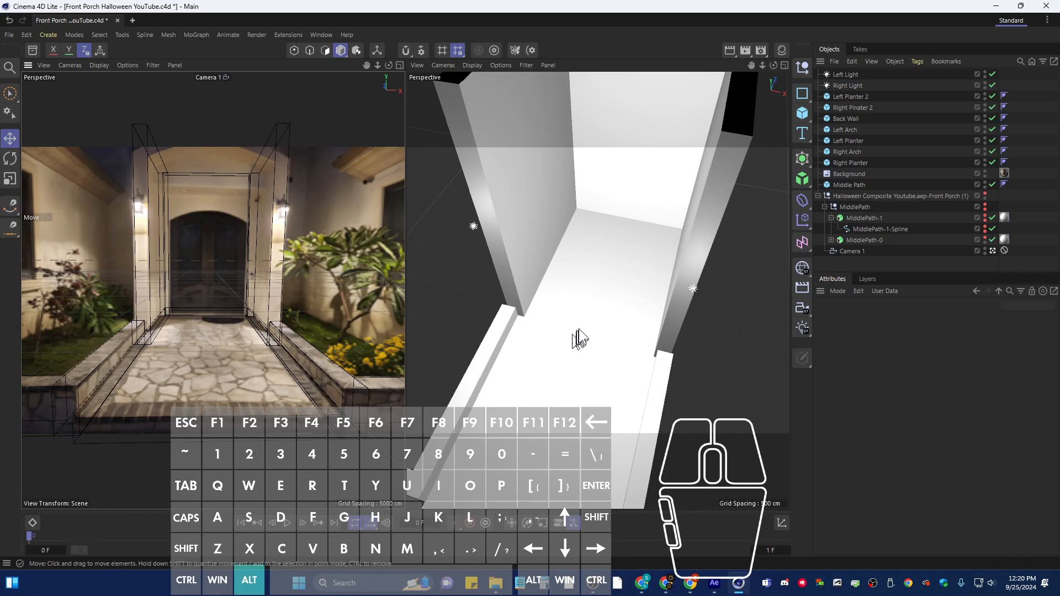
# Start an unsaved Picture Viewer render to check the back-wall shadow, and stop it before it completes
pyautogui.keyDown('alt'); pyautogui.moveTo(578, 329); pyautogui.dragTo(647, 240); pyautogui.keyUp('alt')
pyautogui.click(745, 49)
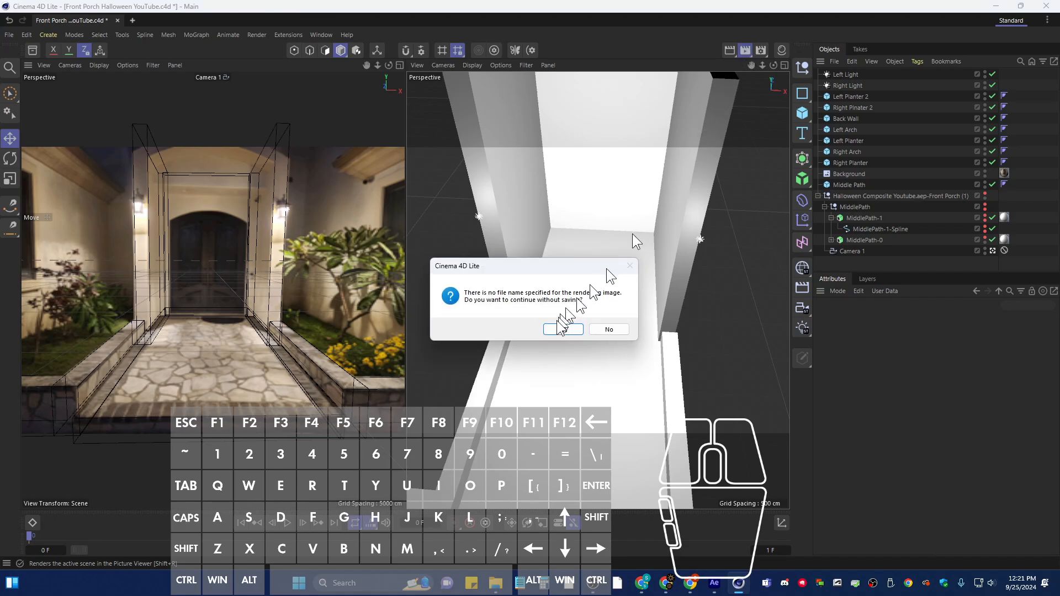
pyautogui.click(561, 328)
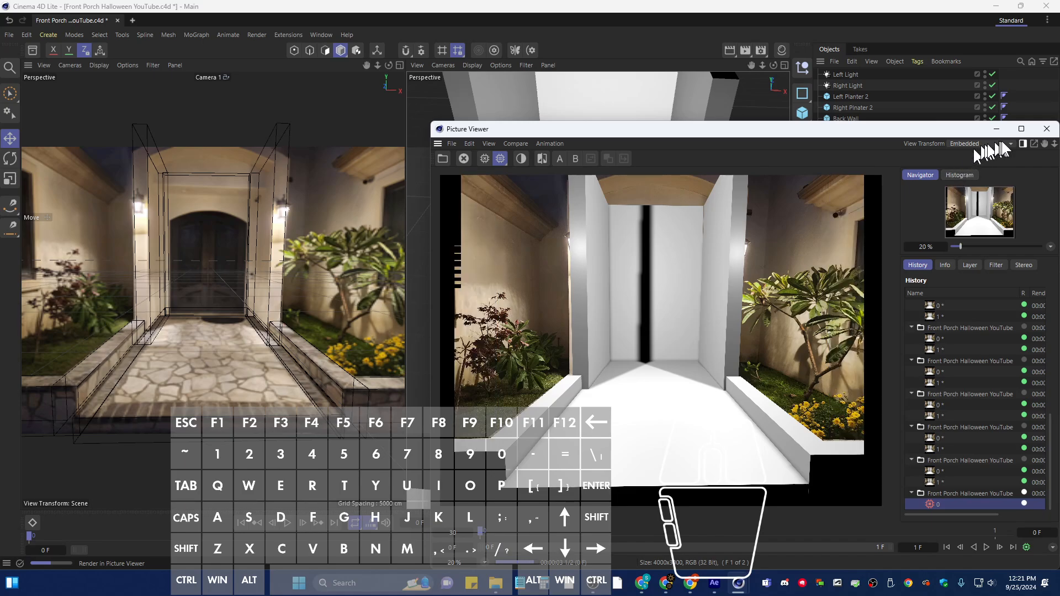
pyautogui.click(1045, 131)
pyautogui.click(548, 328)
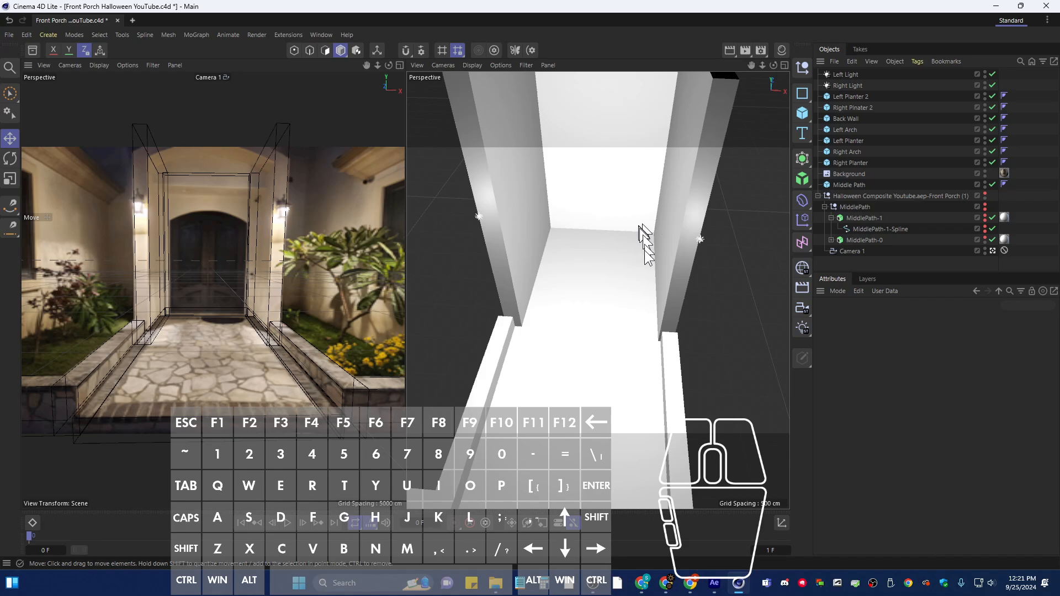
# Render both frames to the Picture Viewer without saving, inspect the path and back-wall shadows, and close the viewer
pyautogui.moveTo(625, 294)
pyautogui.keyDown('alt'); pyautogui.mouseDown()
pyautogui.moveTo(650, 222)
pyautogui.moveTo(632, 276)
pyautogui.mouseUp(); pyautogui.keyUp('alt')
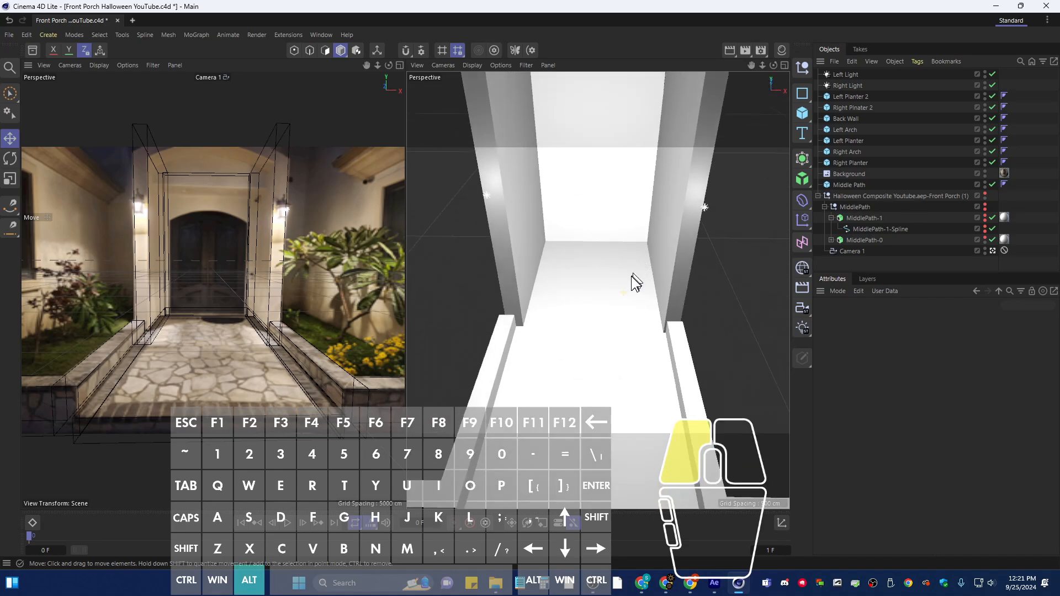
pyautogui.click(745, 50)
pyautogui.click(557, 330)
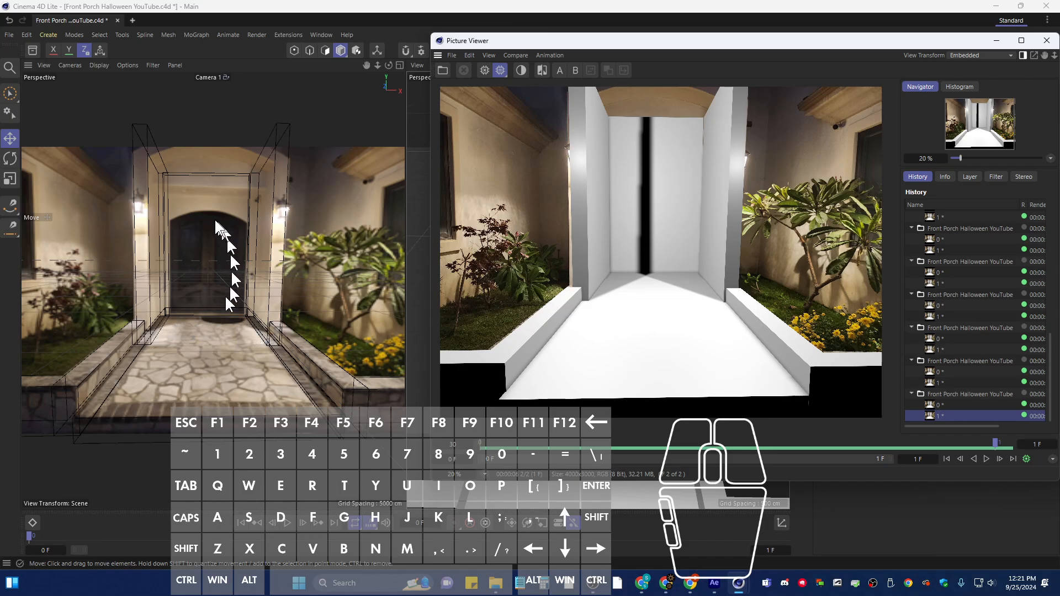
pyautogui.moveTo(912, 50); pyautogui.dragTo(820, 56)
pyautogui.click(954, 47)
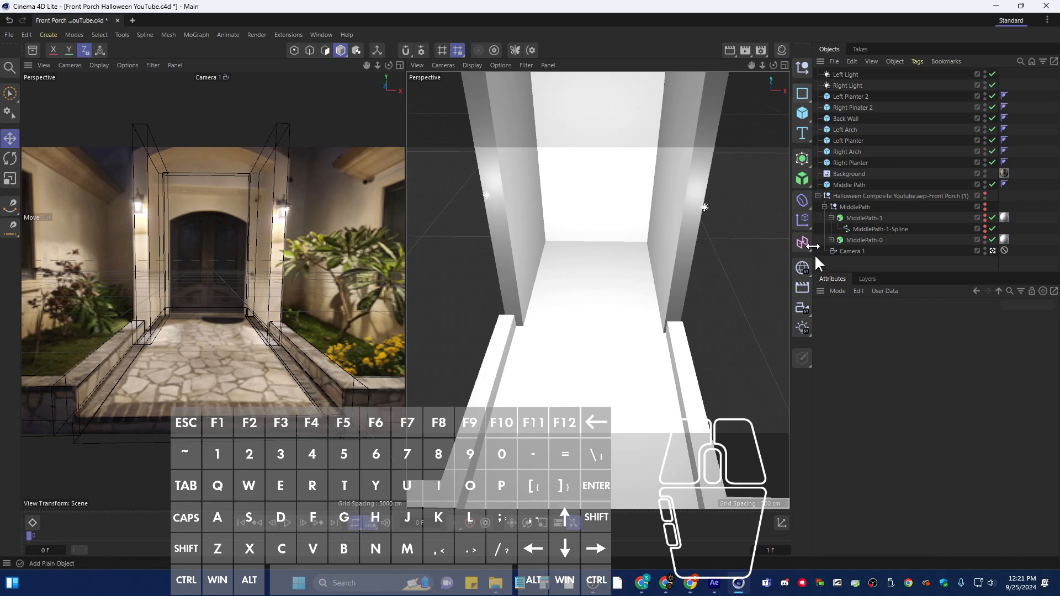
# Add a PBR Light to the scene and raise it vertically beside the porch geometry
pyautogui.click(802, 327)
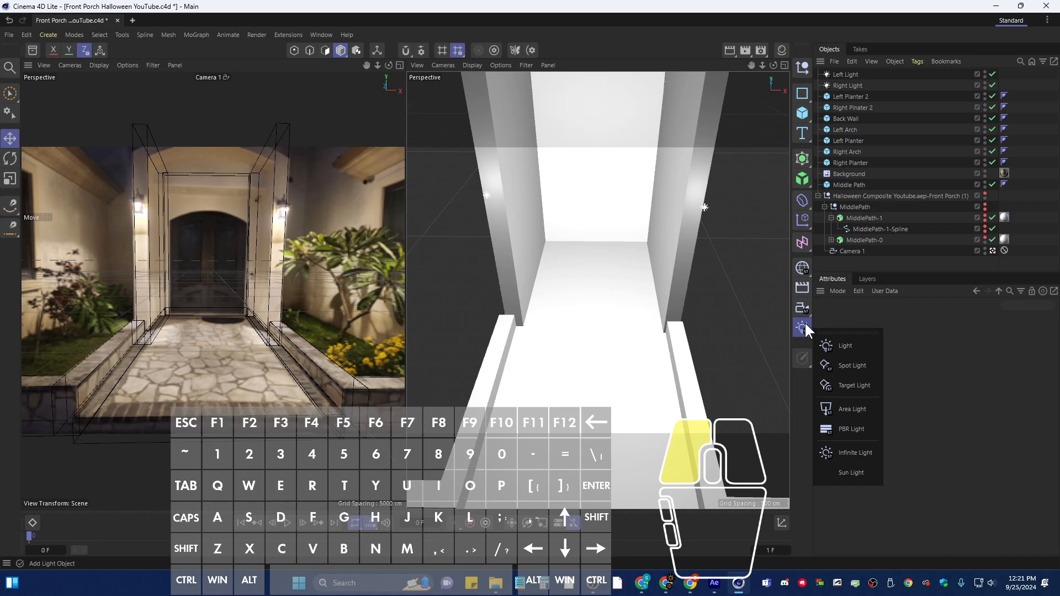
pyautogui.click(863, 430)
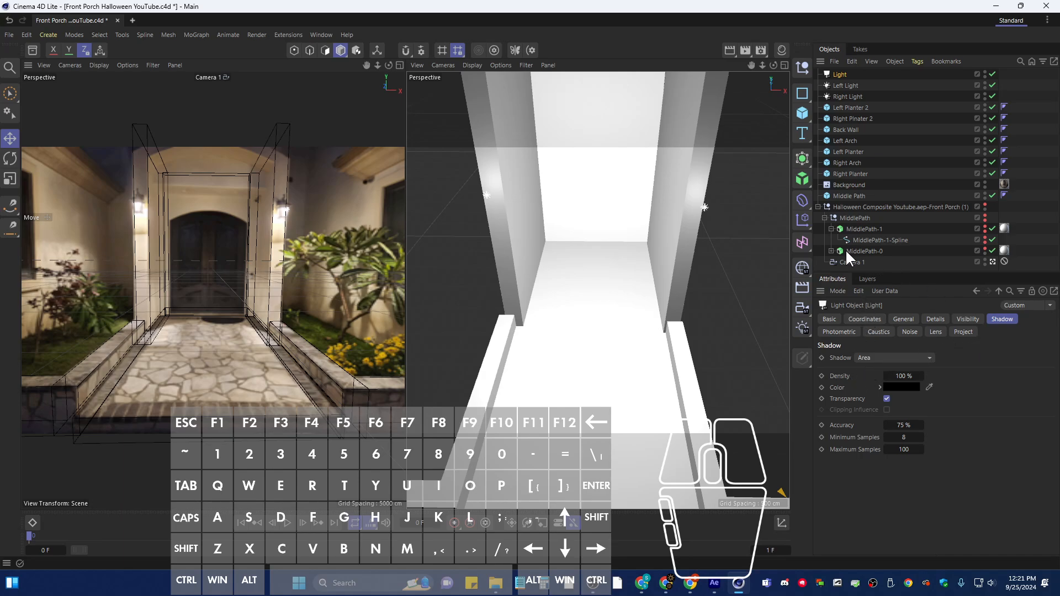
pyautogui.click(844, 75)
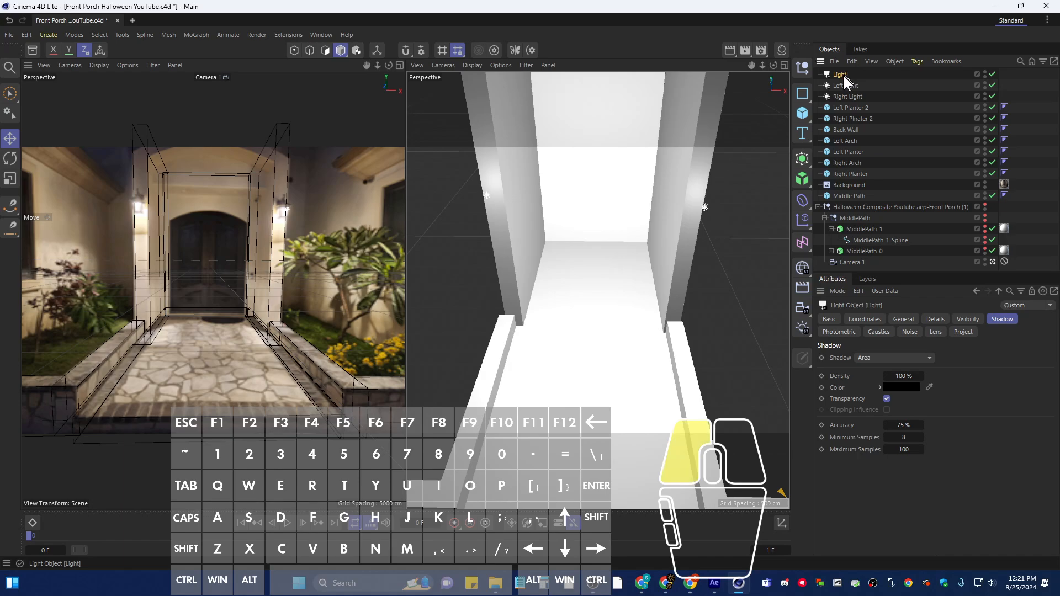
pyautogui.scroll(-4, 569, 259)
pyautogui.scroll(3, 569, 267)
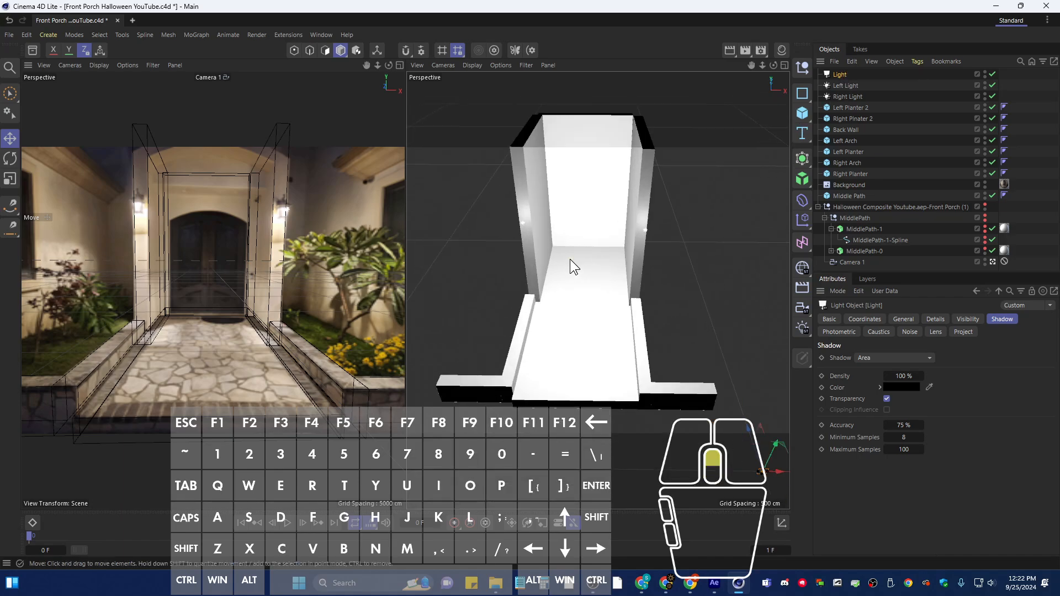
pyautogui.moveTo(586, 266)
pyautogui.keyDown('alt'); pyautogui.mouseDown()
pyautogui.moveTo(601, 249)
pyautogui.moveTo(578, 304)
pyautogui.moveTo(604, 283)
pyautogui.moveTo(587, 272)
pyautogui.mouseUp(); pyautogui.keyUp('alt')
pyautogui.moveTo(758, 474); pyautogui.dragTo(703, 138)
# Move the PBR light along X until it sits centred in front of the porch opening between the two arches
pyautogui.scroll(-3, 730, 235)
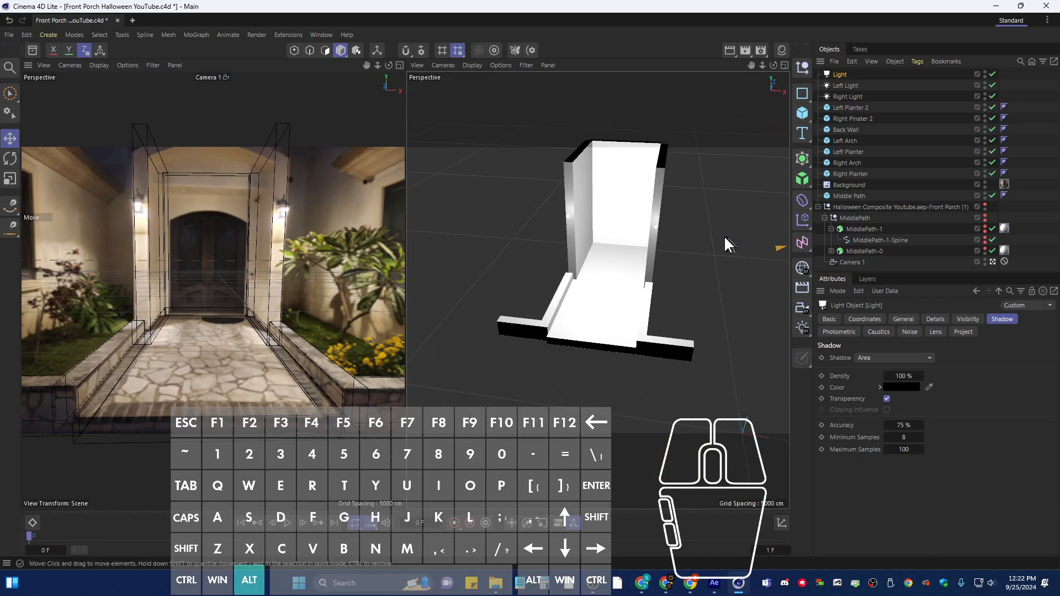
pyautogui.keyDown('alt'); pyautogui.scroll(3, 724, 237); pyautogui.keyUp('alt')
pyautogui.moveTo(698, 323); pyautogui.dragTo(538, 321)
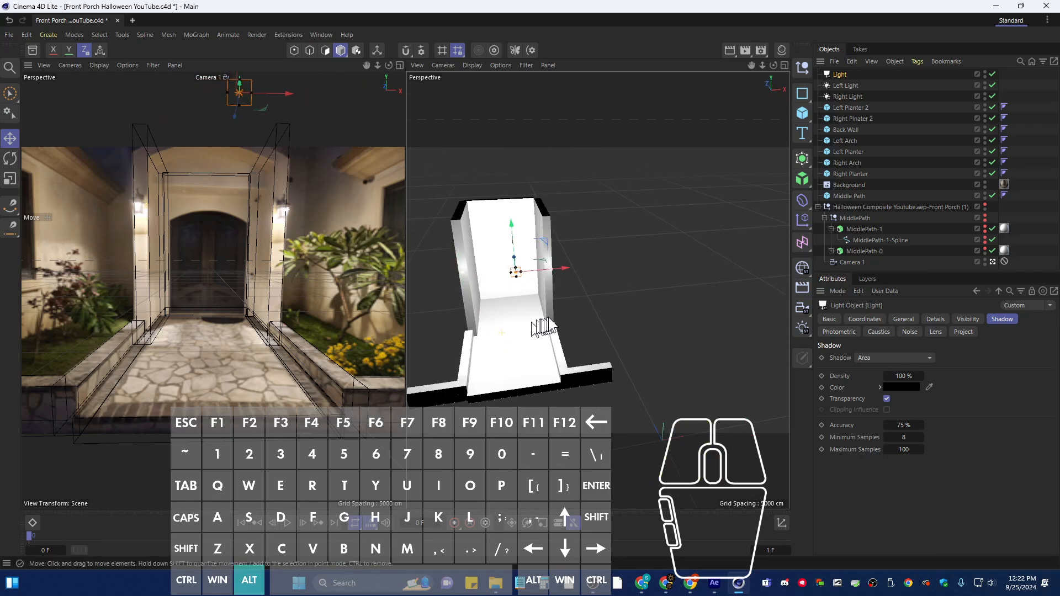
pyautogui.keyDown('alt'); pyautogui.moveTo(536, 300); pyautogui.dragTo(601, 308, button='middle'); pyautogui.keyUp('alt')
pyautogui.scroll(3, 601, 308)
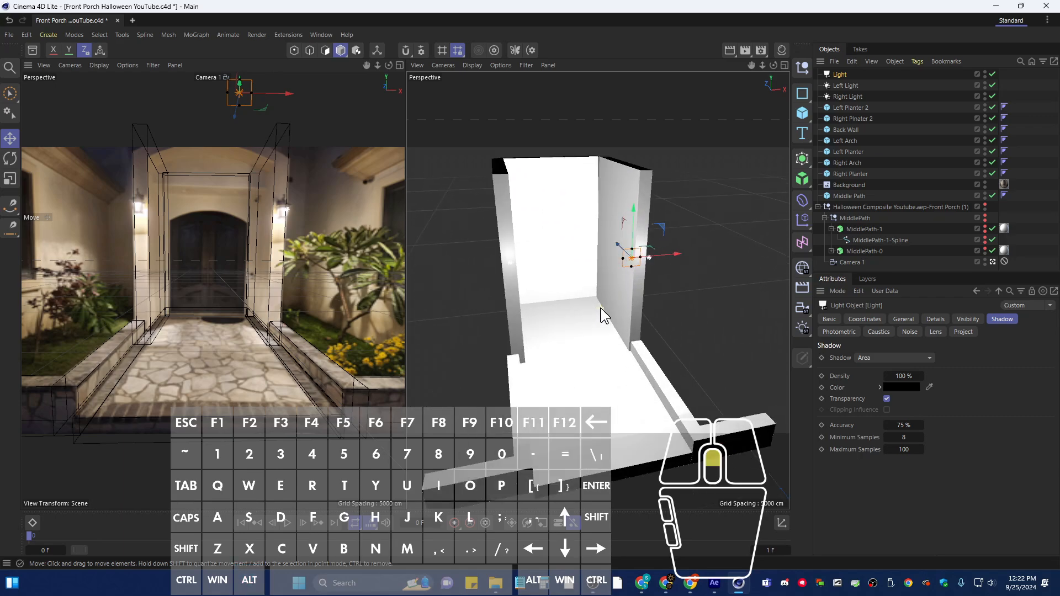
pyautogui.keyDown('alt'); pyautogui.moveTo(602, 309); pyautogui.dragTo(574, 318); pyautogui.keyUp('alt')
pyautogui.moveTo(631, 286); pyautogui.dragTo(603, 289)
# Review the PBR light's shadow types, keeping Area, and render the scene to the Picture Viewer without saving
pyautogui.click(886, 358)
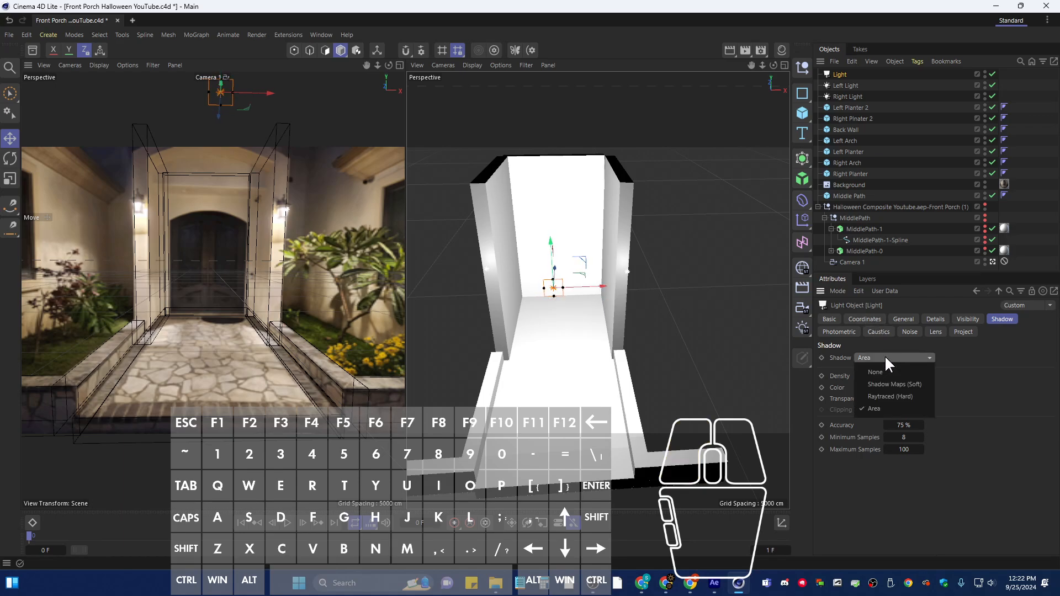
pyautogui.click(884, 355)
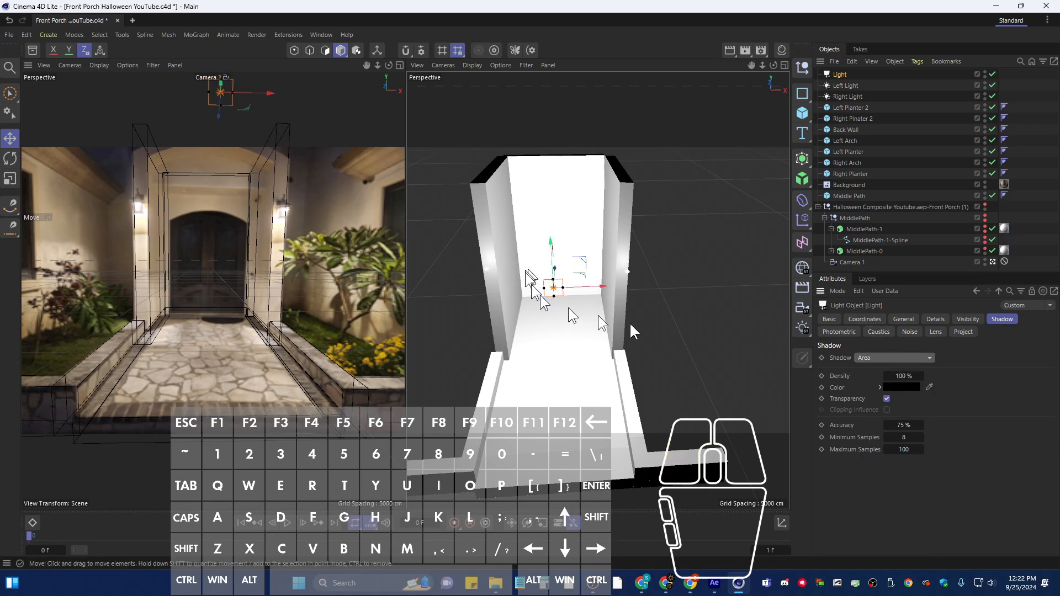
pyautogui.keyDown('alt'); pyautogui.moveTo(629, 322); pyautogui.dragTo(652, 339); pyautogui.keyUp('alt')
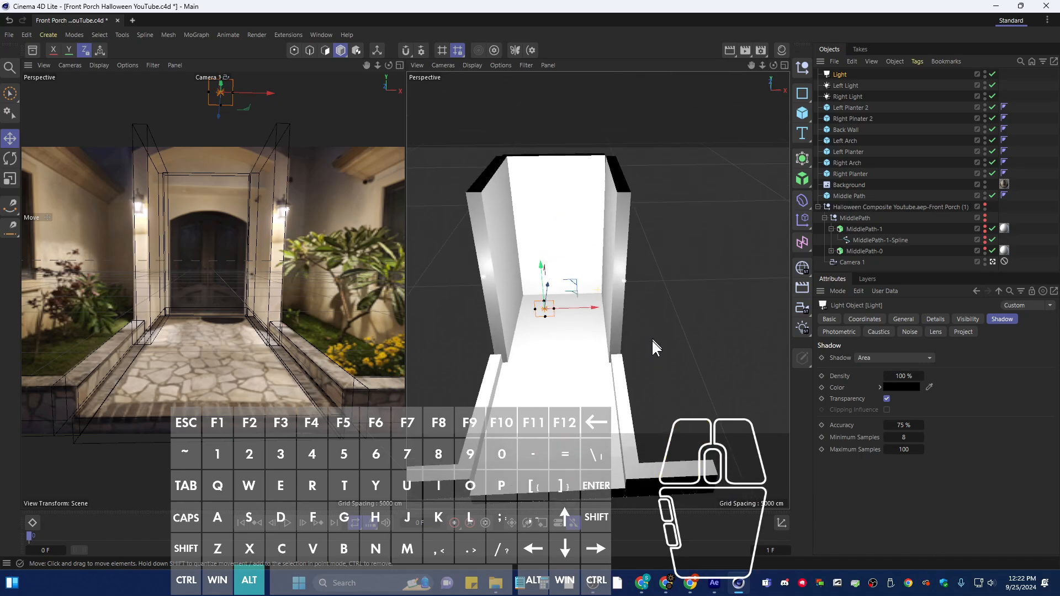
pyautogui.click(743, 51)
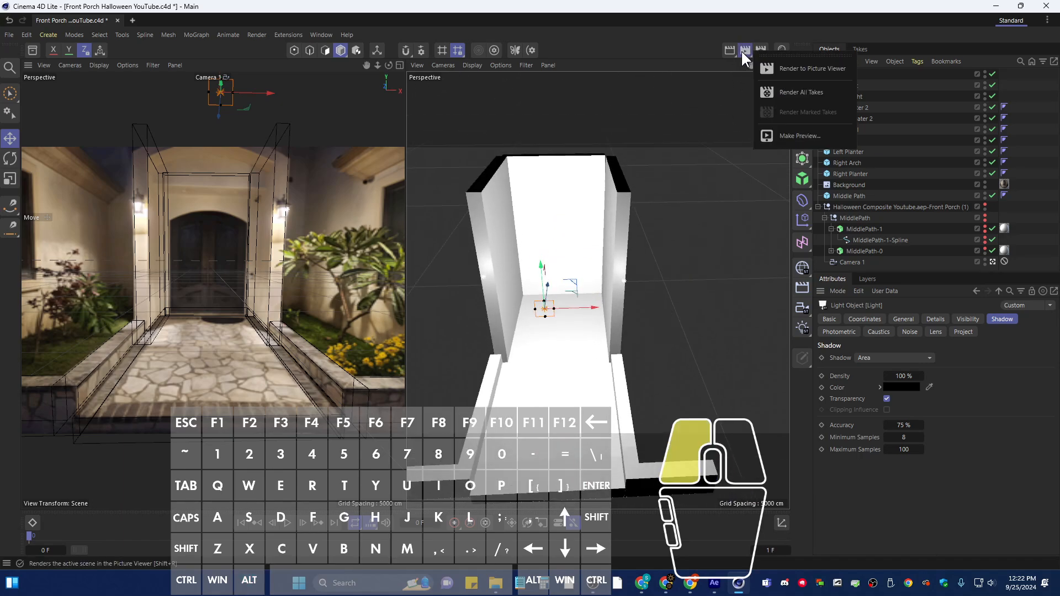
pyautogui.click(743, 52)
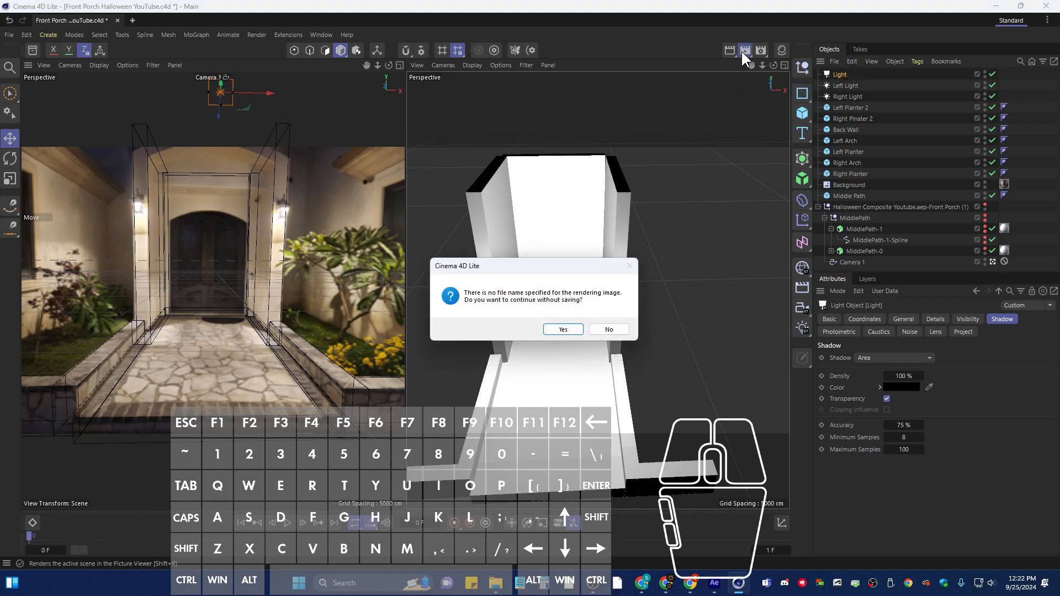
pyautogui.click(563, 329)
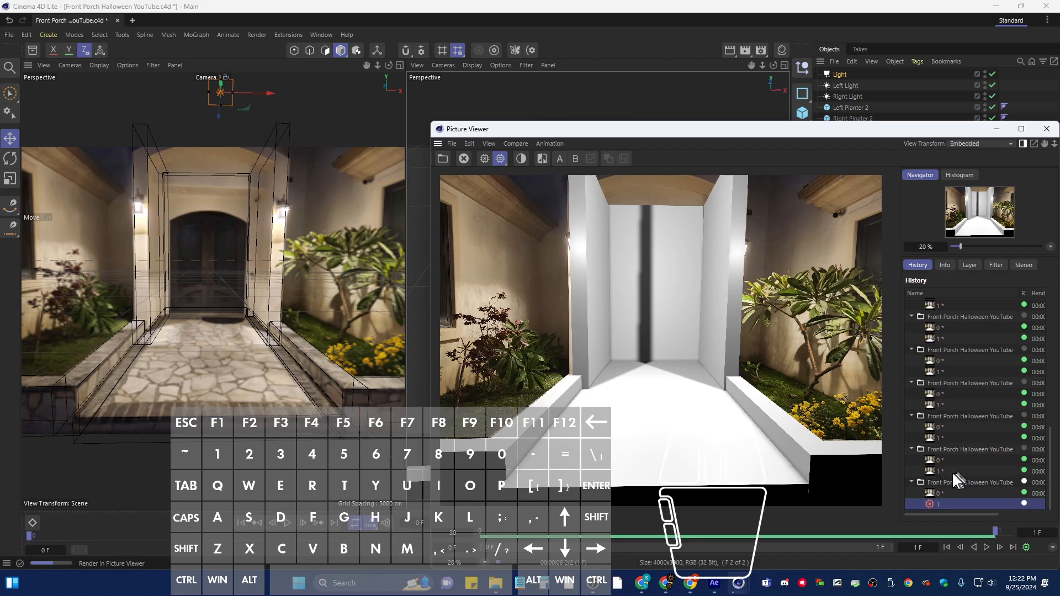
# Compare frame 0 of the new render with frame 0 of the previous render, and close the Picture Viewer
pyautogui.click(941, 460)
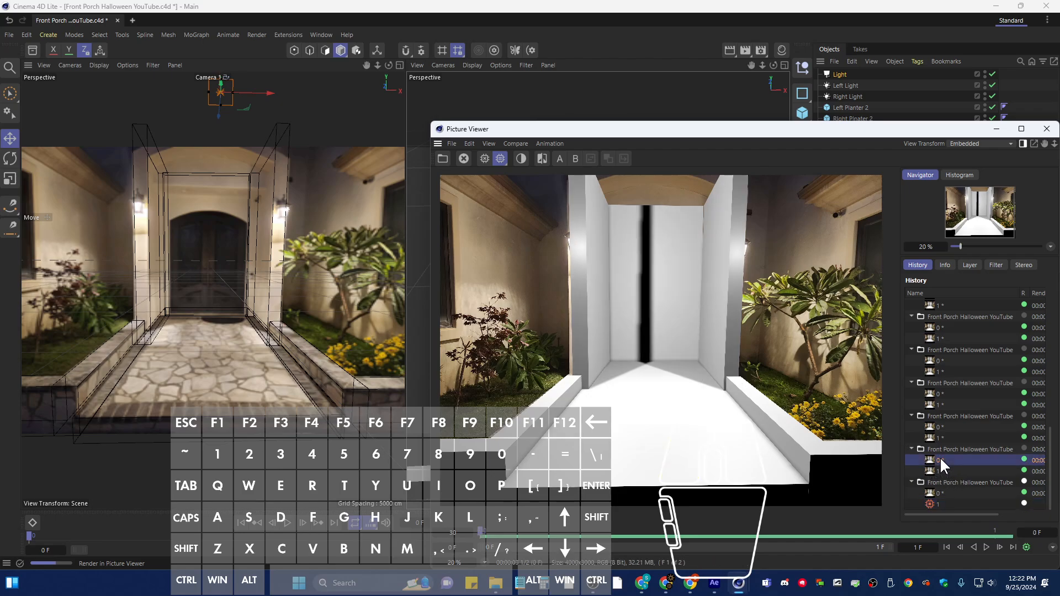
pyautogui.click(939, 493)
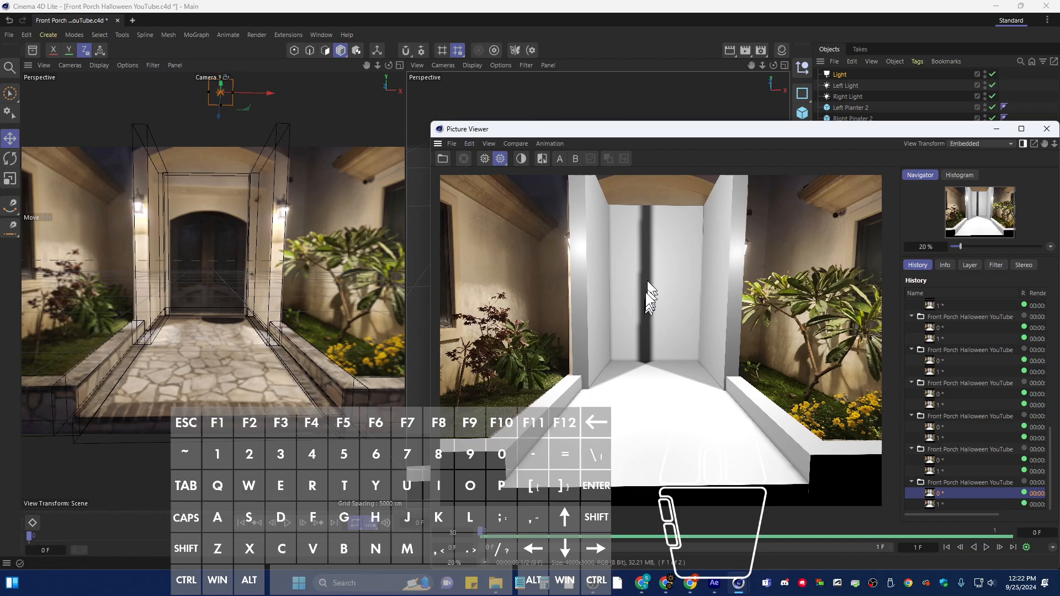
pyautogui.click(1046, 129)
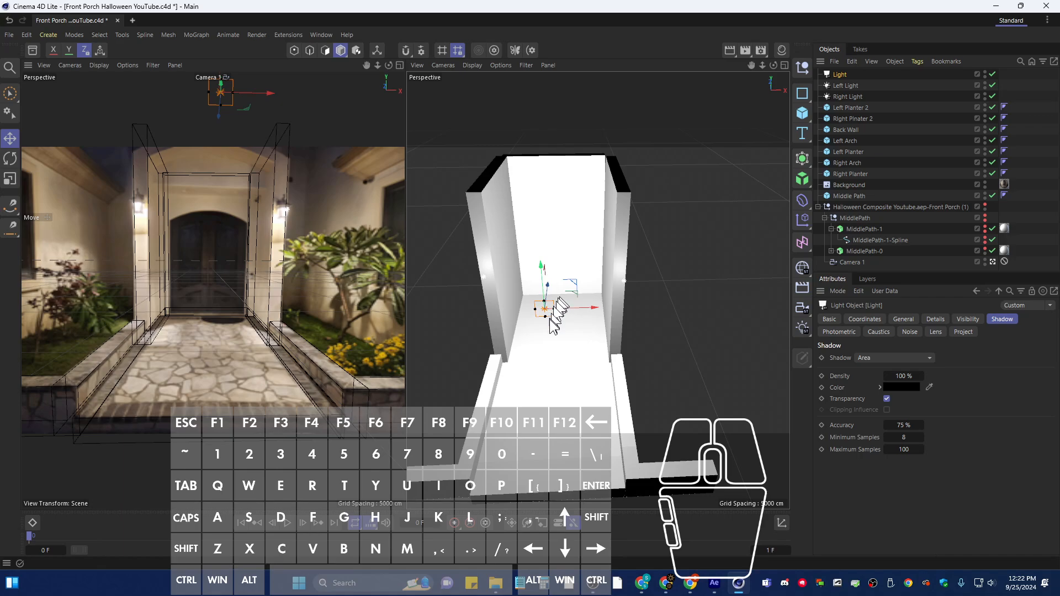
# Review the PBR light's type options, keeping Area, and set its intensity to 300%
pyautogui.click(900, 319)
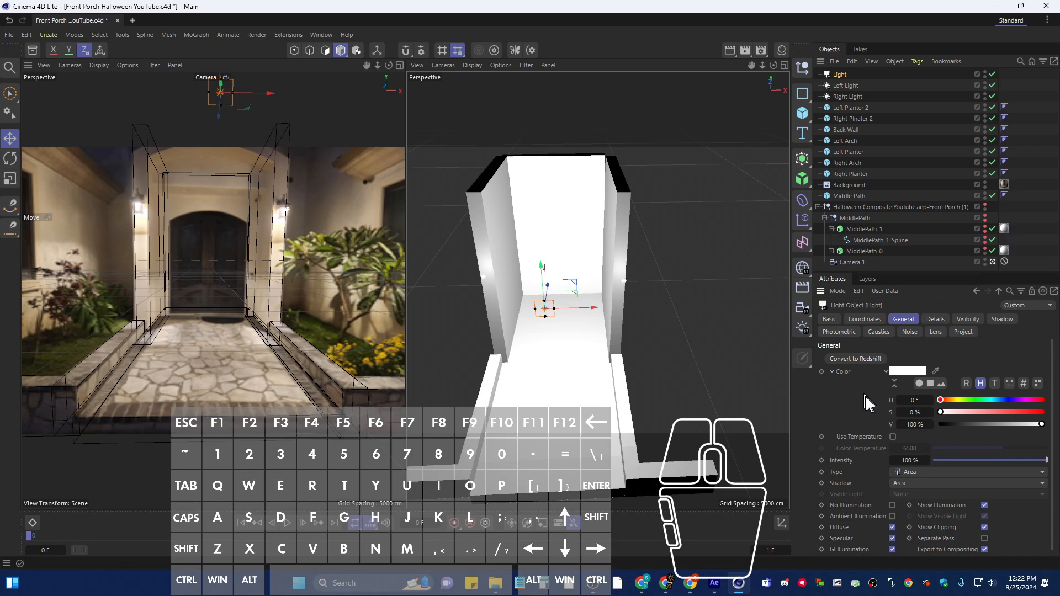
pyautogui.click(916, 472)
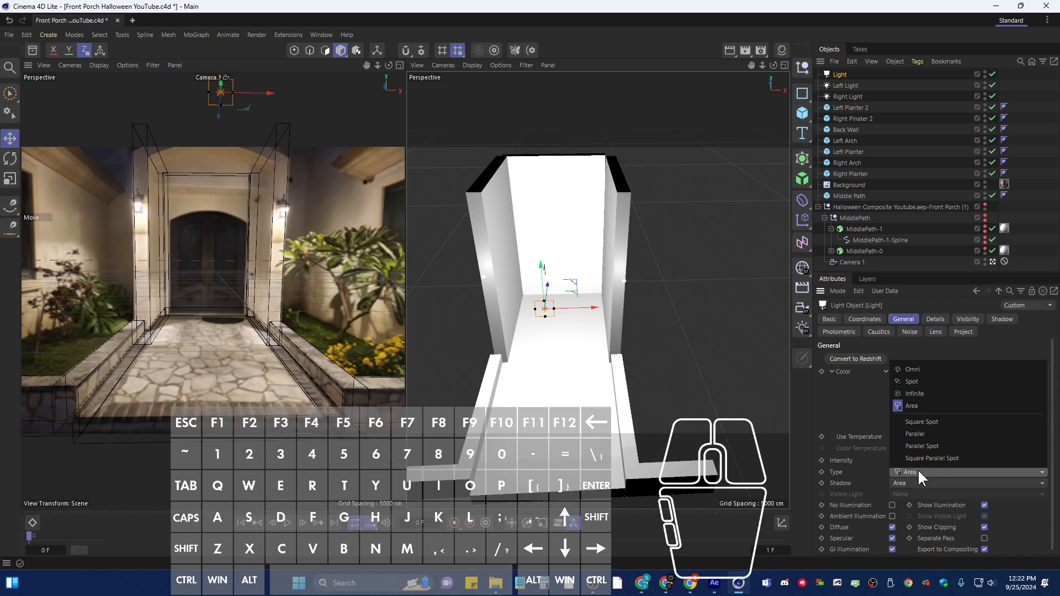
pyautogui.click(918, 469)
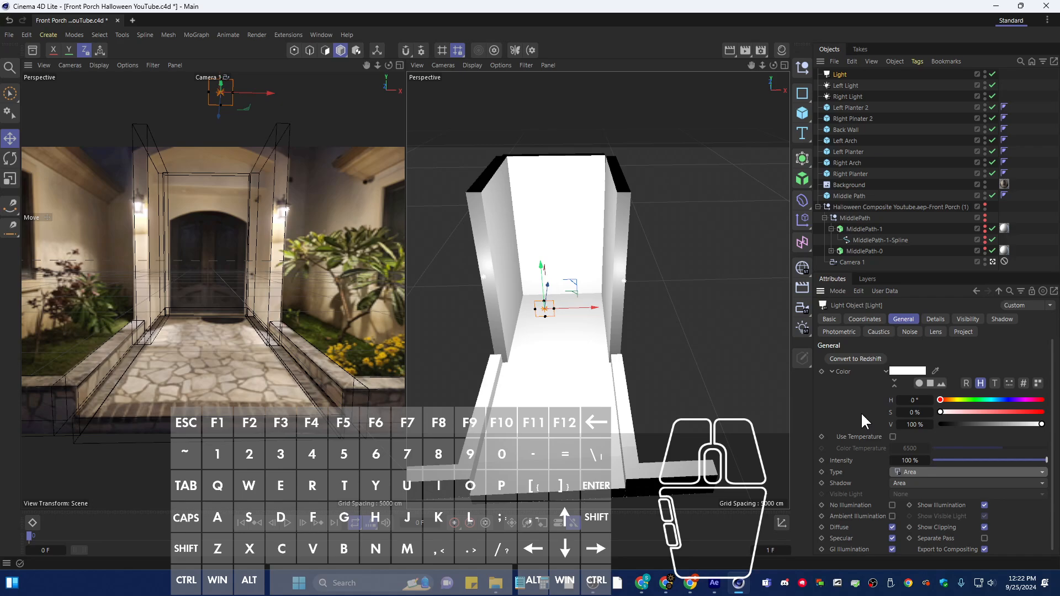
pyautogui.click(875, 319)
pyautogui.click(901, 320)
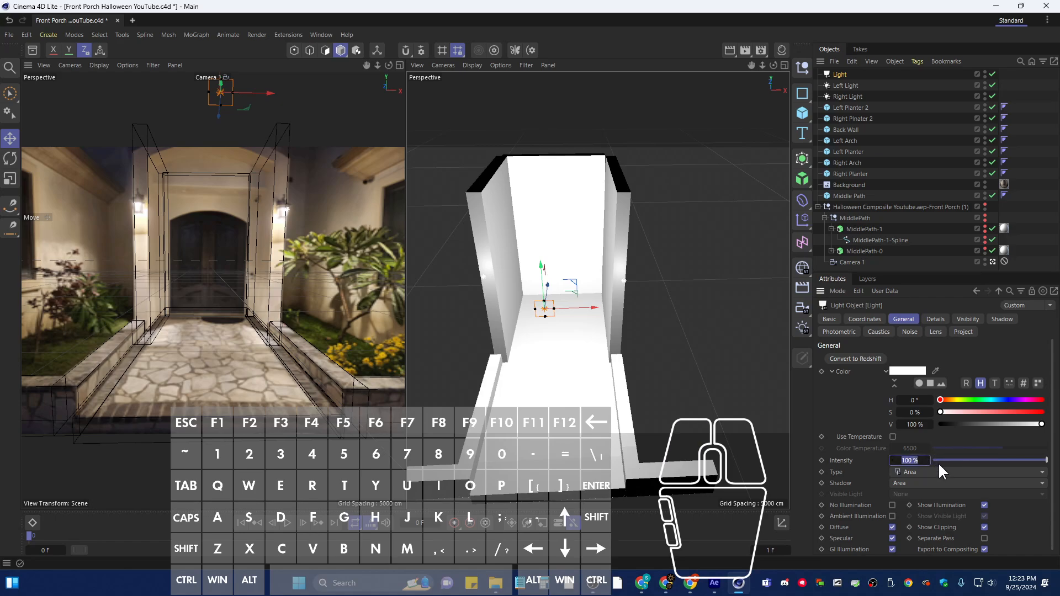
pyautogui.write('300')
pyautogui.press('Return')
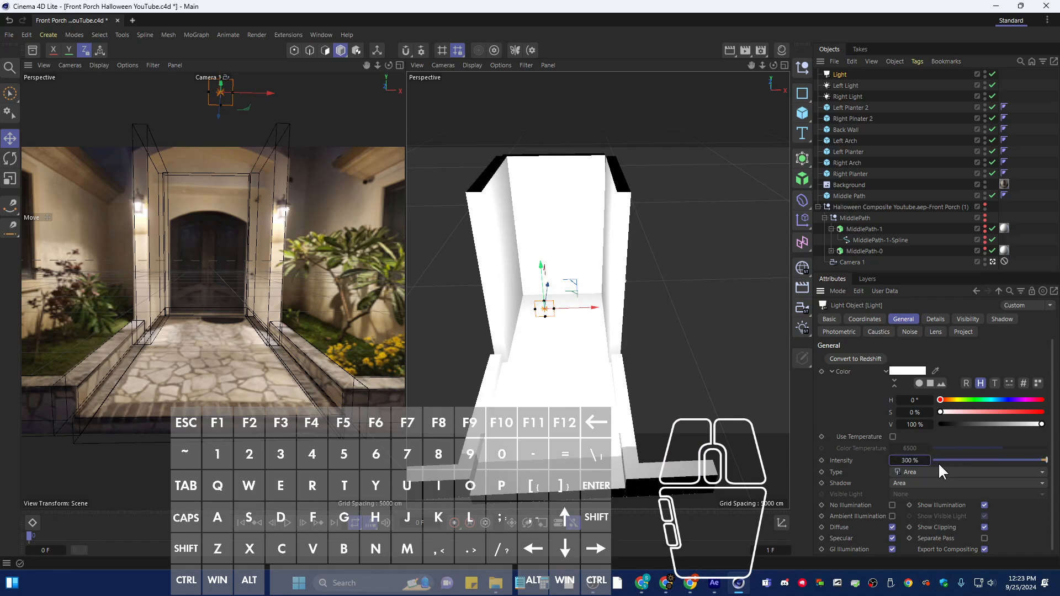
# Render the scene to the Picture Viewer without saving to check the brighter fill light, and close the viewer
pyautogui.click(746, 50)
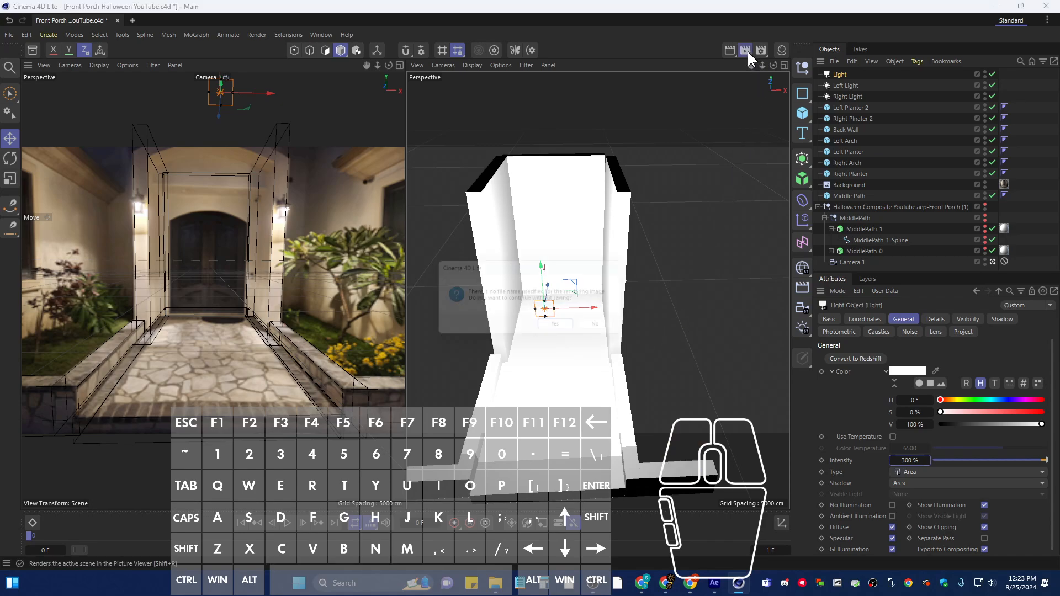
pyautogui.click(558, 324)
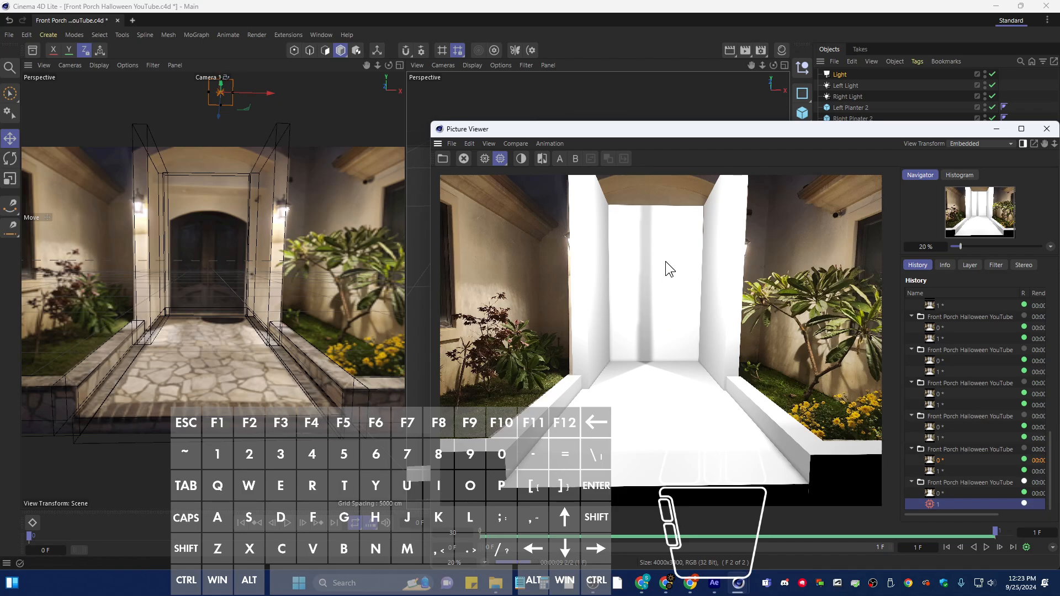
pyautogui.click(1047, 129)
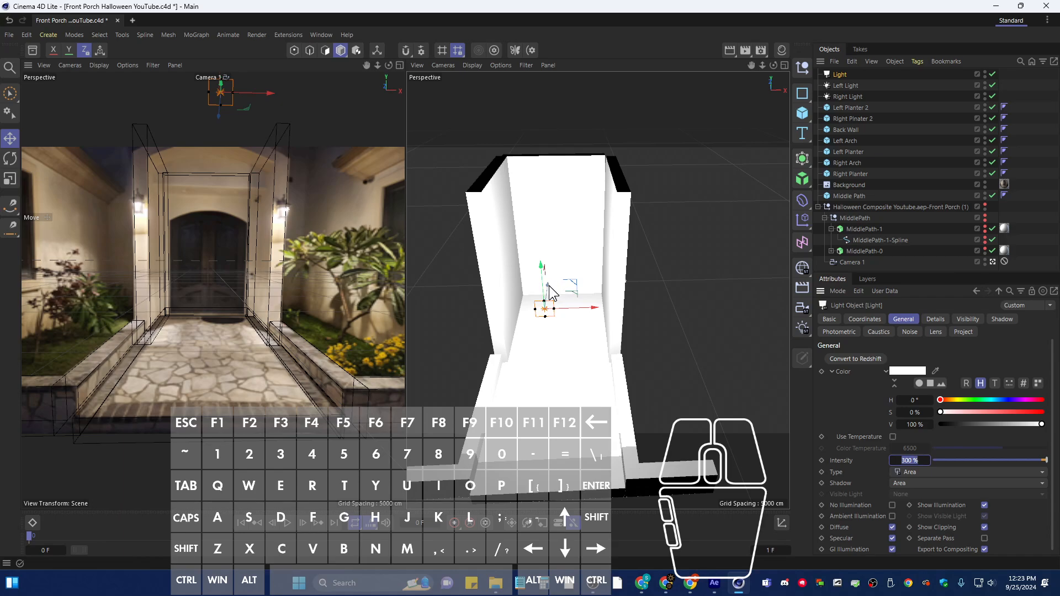
# Raise the PBR light above the porch geometry, test-render it to the Picture Viewer without saving, and stop the render
pyautogui.moveTo(541, 274); pyautogui.dragTo(514, 75)
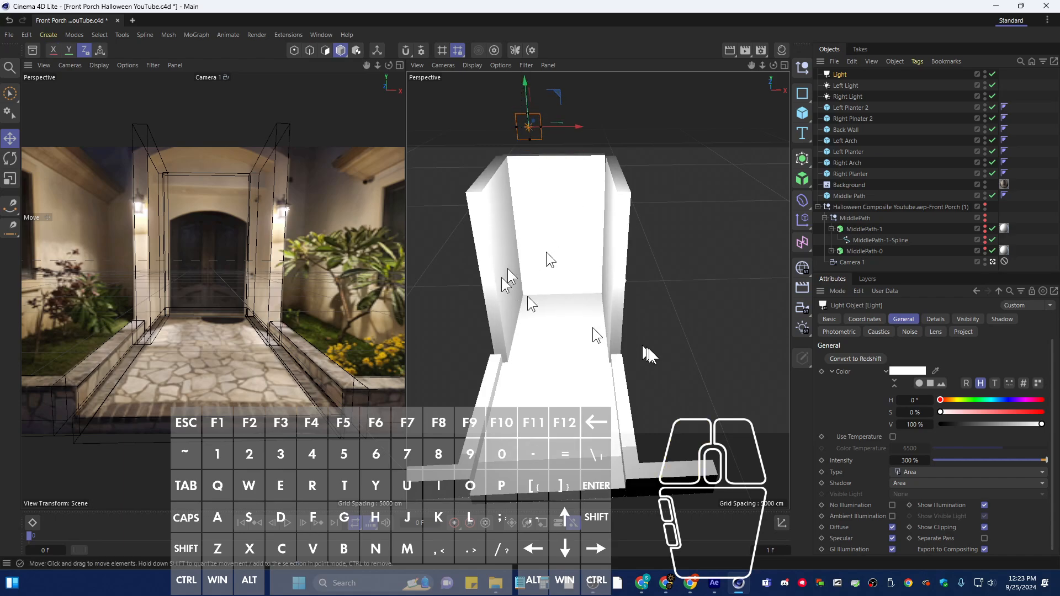
pyautogui.moveTo(631, 376)
pyautogui.keyDown('alt'); pyautogui.mouseDown()
pyautogui.moveTo(580, 365)
pyautogui.moveTo(607, 353)
pyautogui.moveTo(646, 372)
pyautogui.mouseUp(); pyautogui.keyUp('alt')
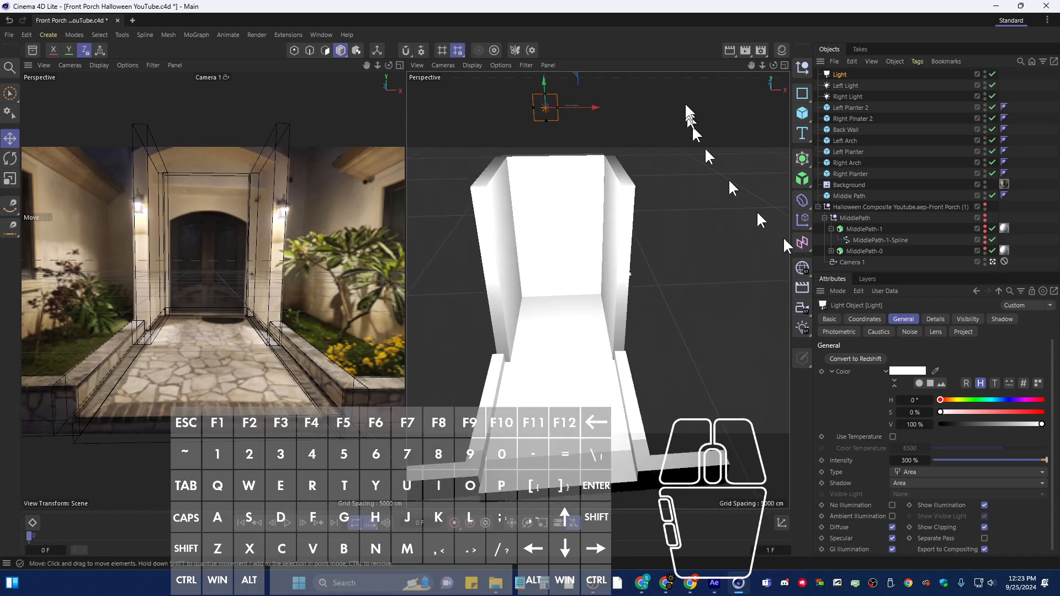
pyautogui.click(743, 51)
pyautogui.moveTo(741, 50); pyautogui.dragTo(776, 88)
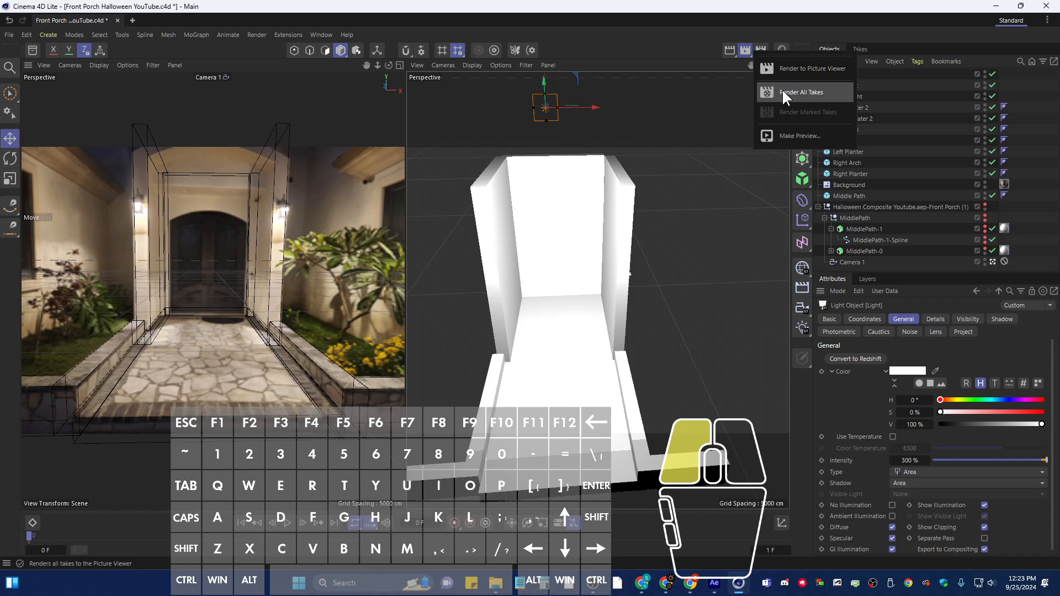
pyautogui.moveTo(783, 92); pyautogui.dragTo(779, 66)
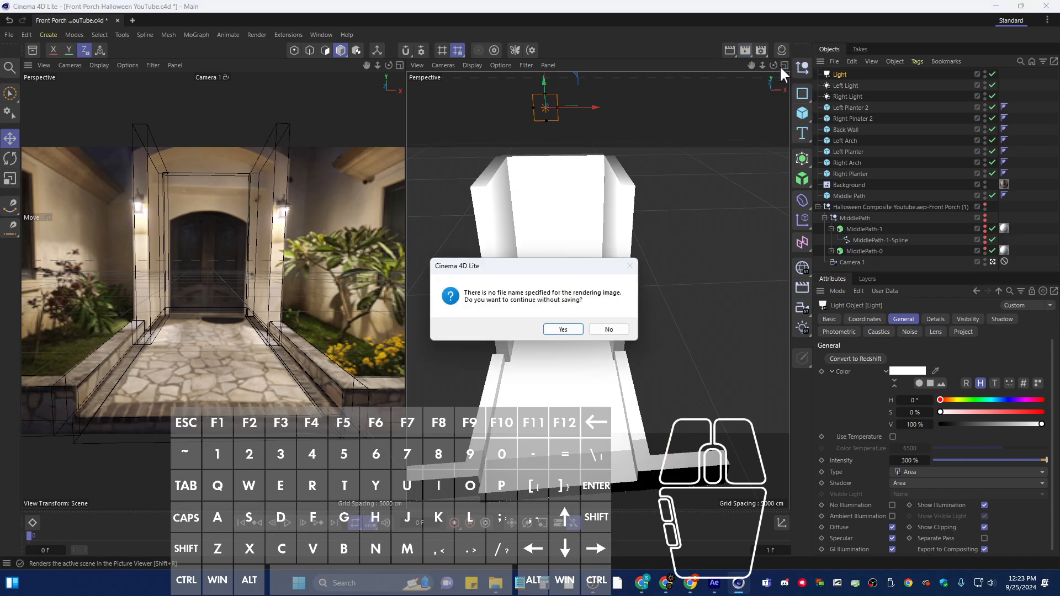
pyautogui.click(563, 329)
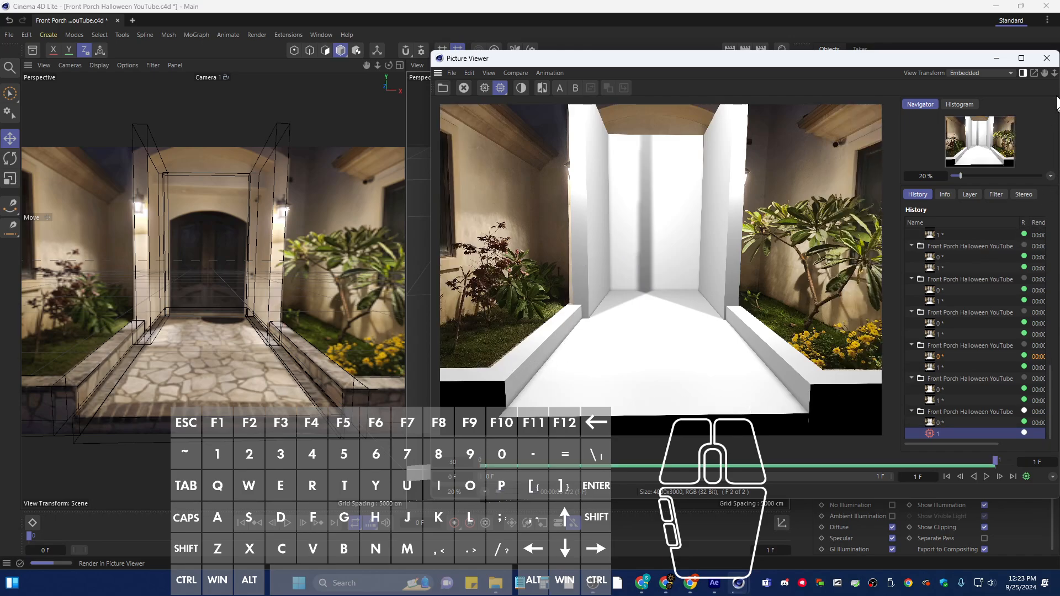
pyautogui.click(1047, 58)
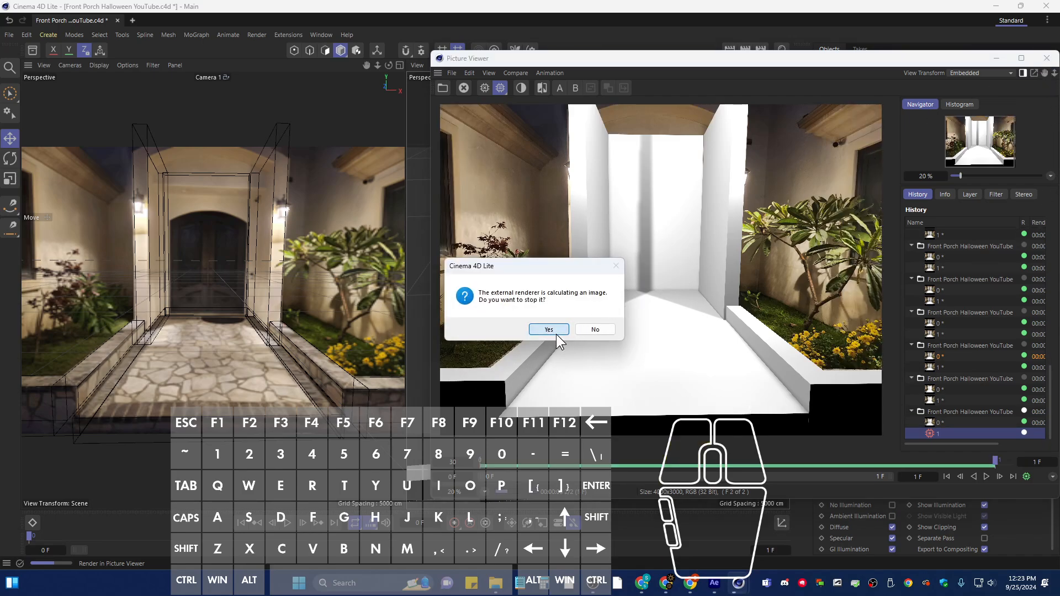
pyautogui.click(555, 333)
# Add an Area Light to the scene
pyautogui.keyDown('alt'); pyautogui.moveTo(579, 355); pyautogui.dragTo(592, 326, button='middle'); pyautogui.keyUp('alt')
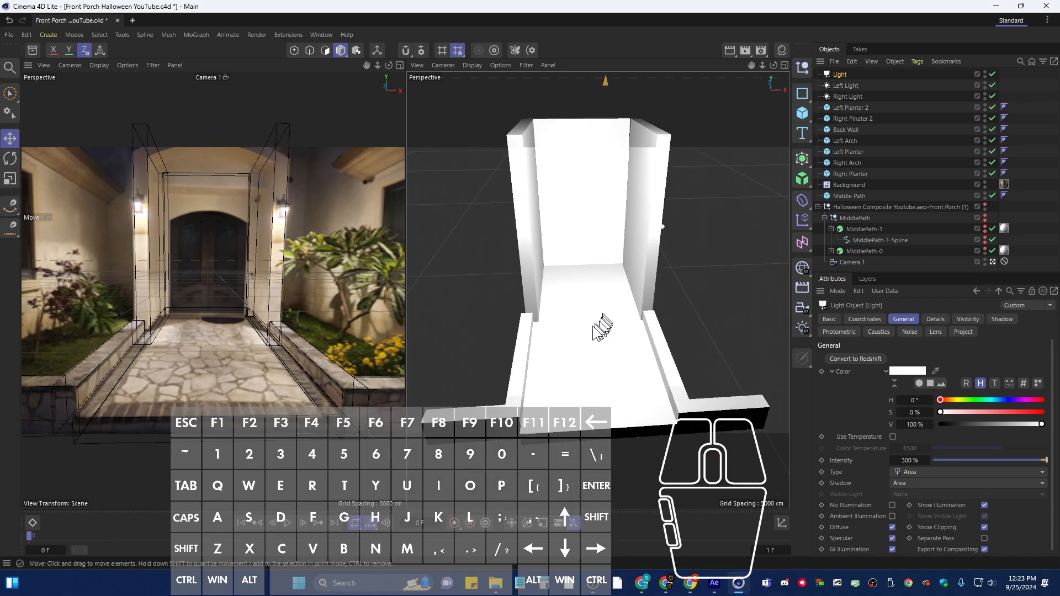
pyautogui.keyDown('alt'); pyautogui.moveTo(592, 326); pyautogui.dragTo(577, 355); pyautogui.keyUp('alt')
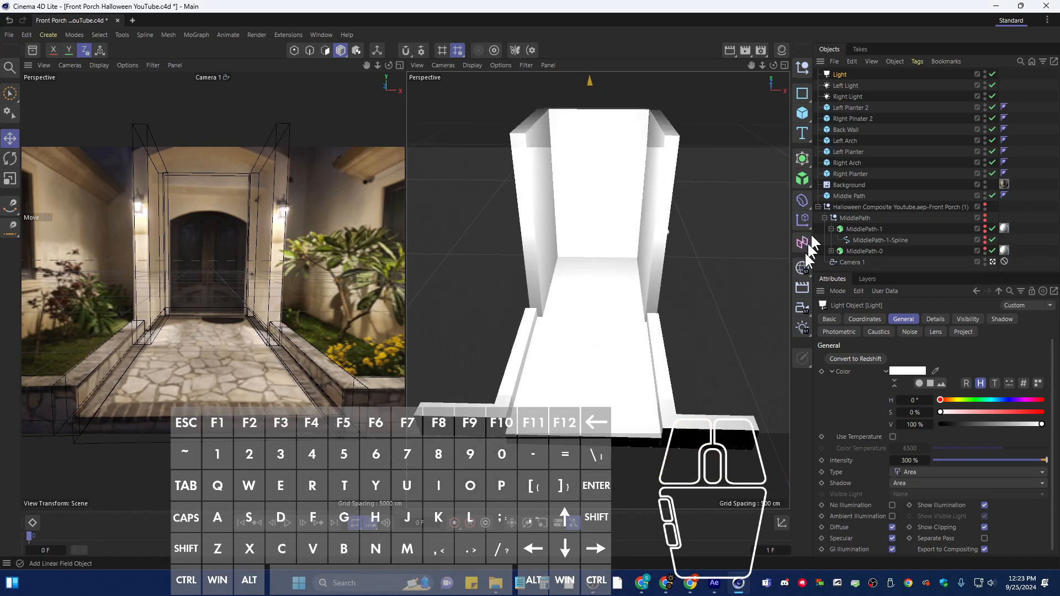
pyautogui.click(801, 323)
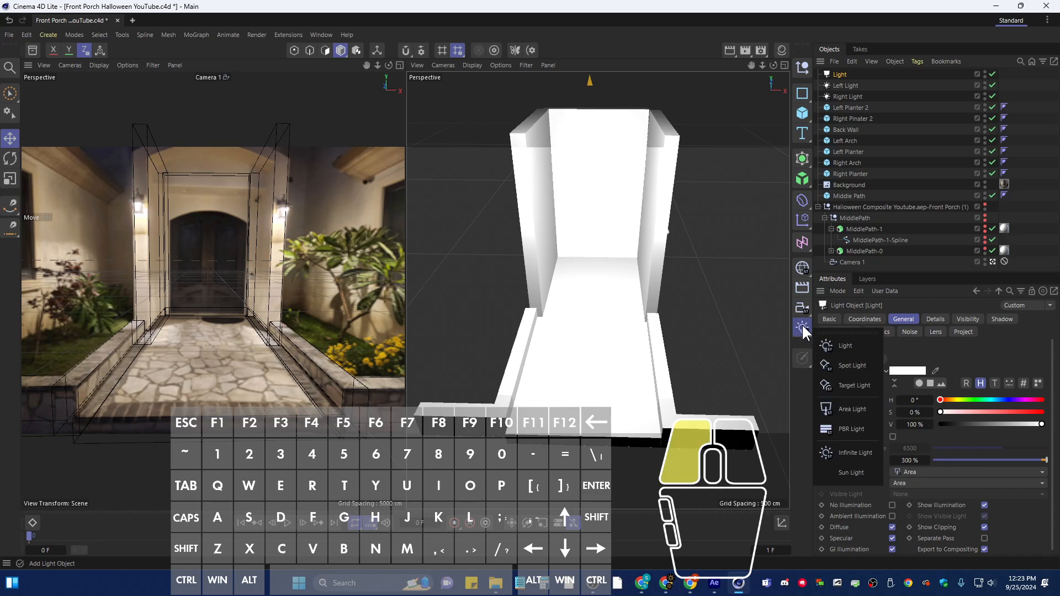
pyautogui.moveTo(802, 324); pyautogui.dragTo(836, 405)
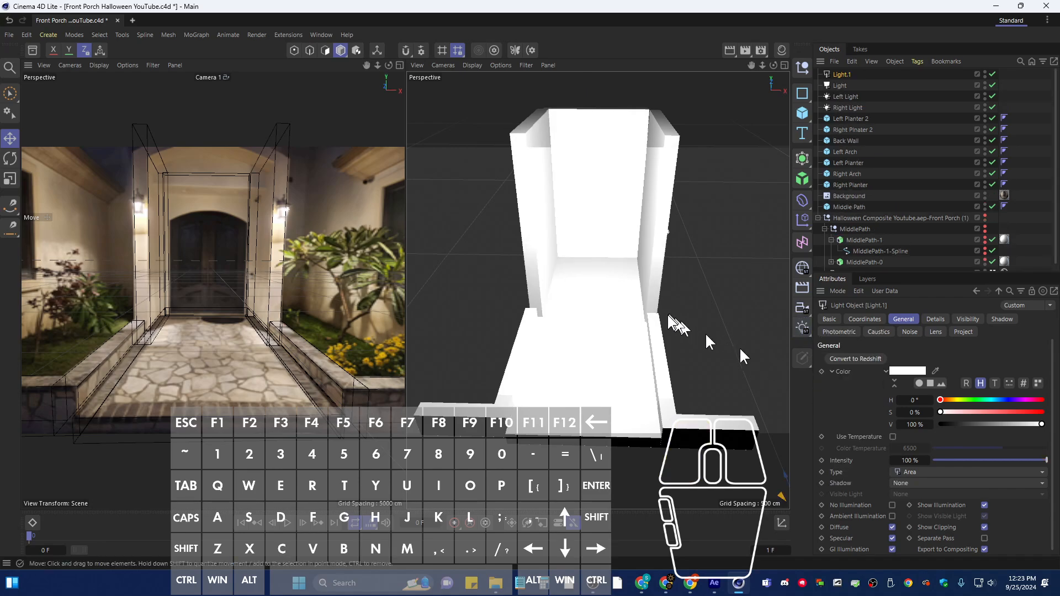
# Move the new area light up and across until it sits centred in front of the porch between the arches
pyautogui.keyDown('alt'); pyautogui.moveTo(670, 319); pyautogui.dragTo(754, 309); pyautogui.keyUp('alt')
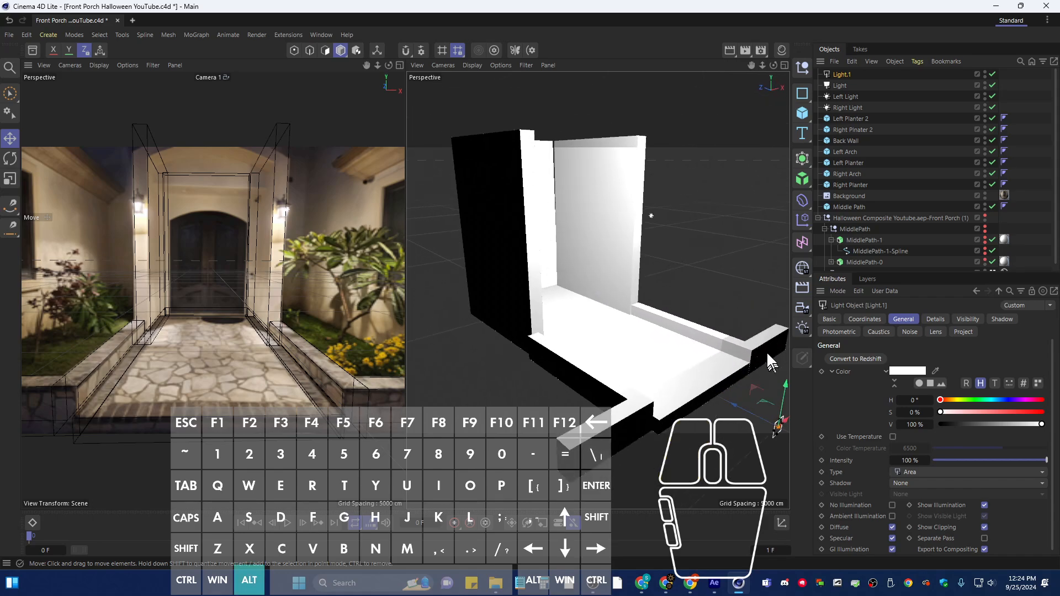
pyautogui.keyDown('alt'); pyautogui.moveTo(768, 353); pyautogui.dragTo(672, 292, button='middle'); pyautogui.keyUp('alt')
pyautogui.scroll(2, 718, 369)
pyautogui.moveTo(723, 369); pyautogui.dragTo(561, 168)
pyautogui.moveTo(636, 215); pyautogui.dragTo(584, 220)
pyautogui.moveTo(544, 173); pyautogui.dragTo(641, 281)
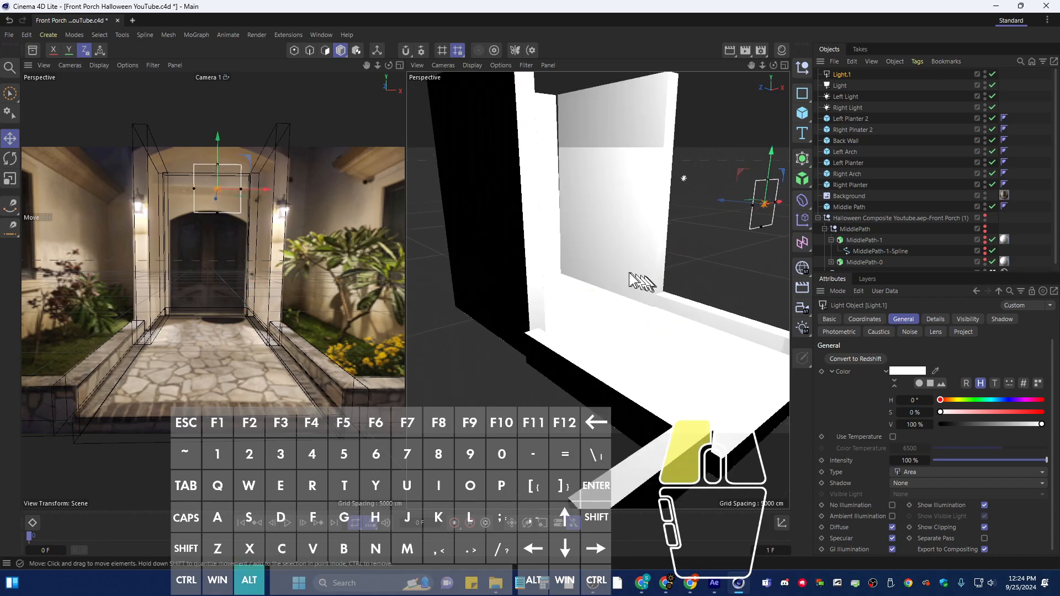
# Pull the area light along Z farther away from the porch, beyond the front ends of the planters
pyautogui.keyDown('alt'); pyautogui.moveTo(707, 301); pyautogui.dragTo(744, 276); pyautogui.keyUp('alt')
pyautogui.keyDown('alt'); pyautogui.moveTo(749, 274); pyautogui.dragTo(638, 312, button='middle'); pyautogui.keyUp('alt')
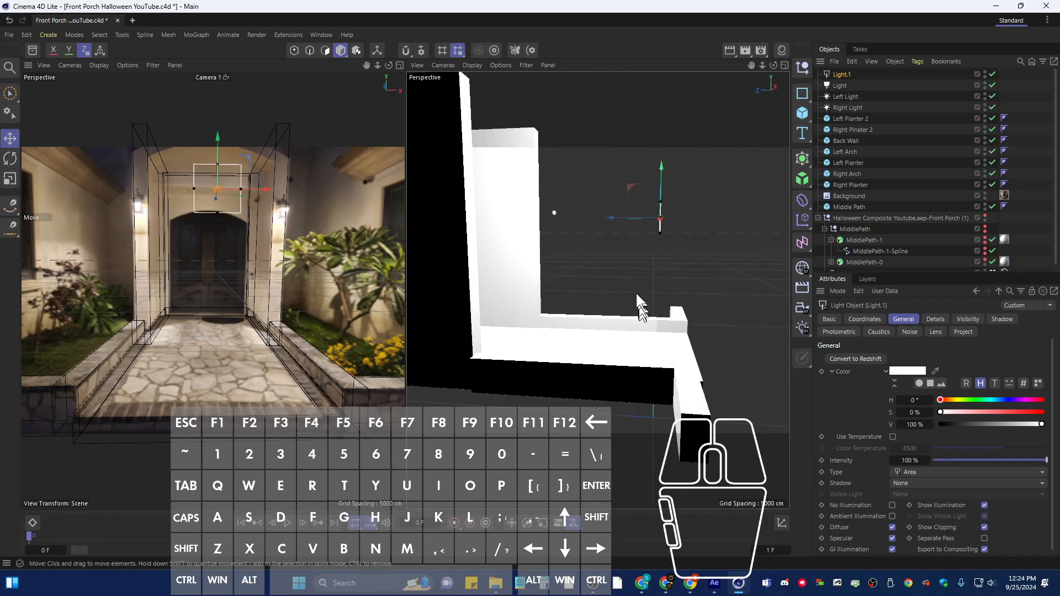
pyautogui.moveTo(621, 205); pyautogui.dragTo(747, 236)
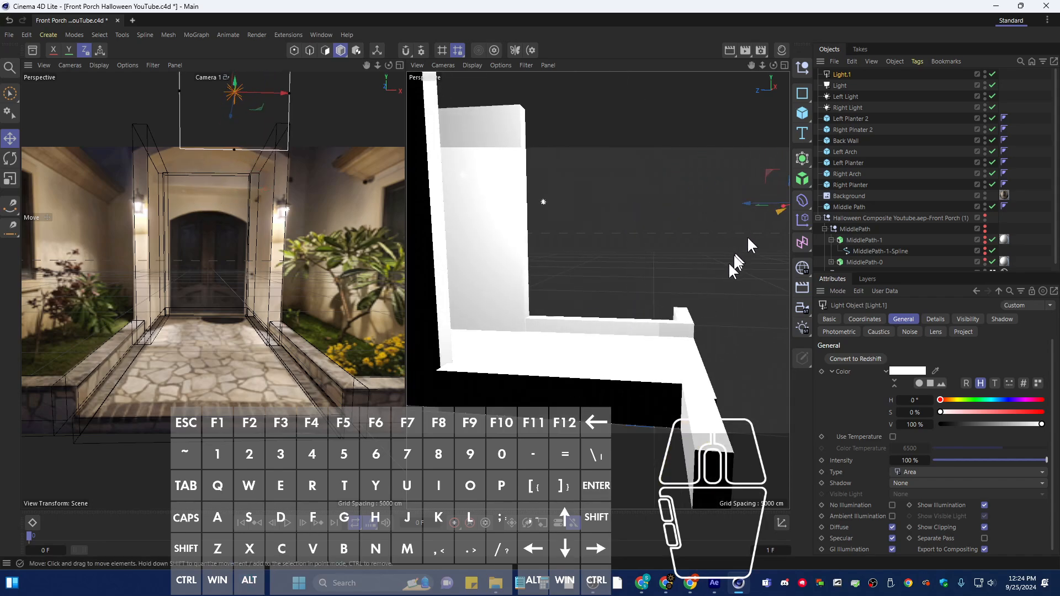
pyautogui.scroll(-5, 718, 262)
pyautogui.moveTo(608, 279); pyautogui.dragTo(651, 287)
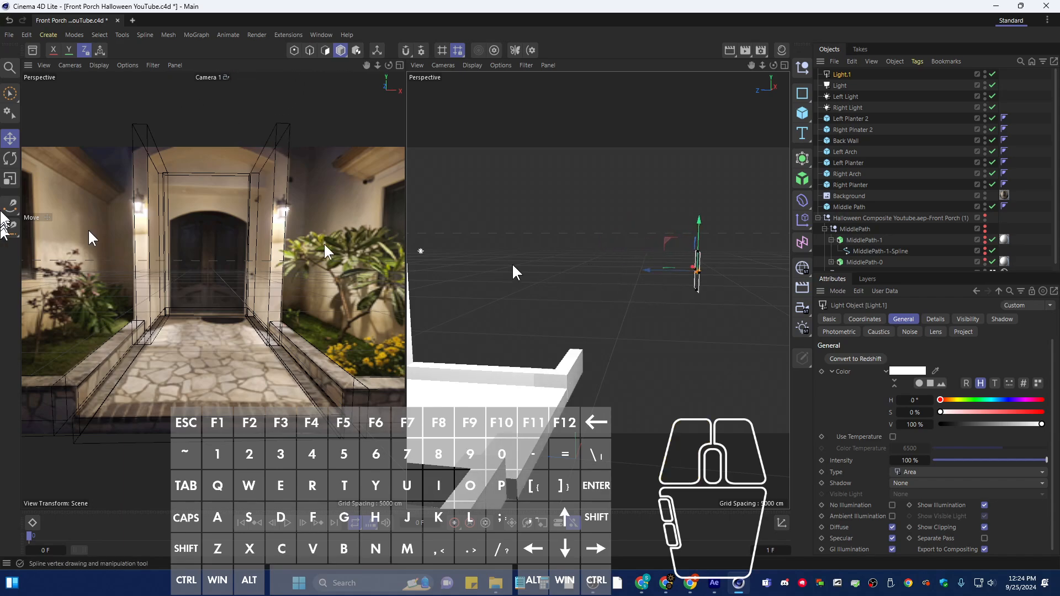
# Rotate the area light so it tilts down toward the porch, and reselect Light.1
pyautogui.click(10, 159)
pyautogui.moveTo(674, 249); pyautogui.dragTo(664, 253)
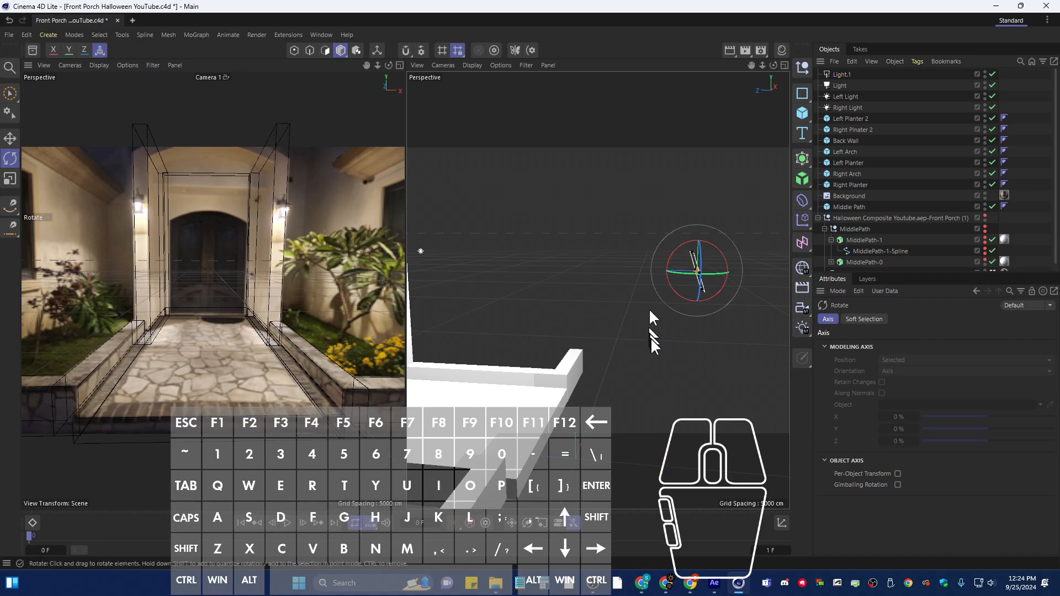
pyautogui.keyDown('alt'); pyautogui.moveTo(648, 308); pyautogui.dragTo(572, 396); pyautogui.keyUp('alt')
pyautogui.click(842, 75)
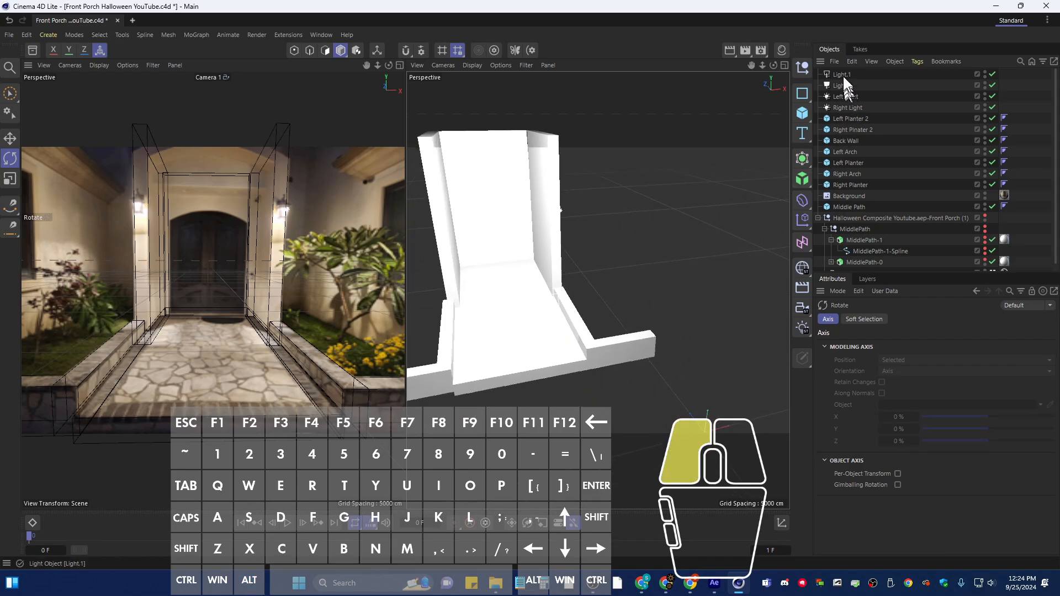
pyautogui.keyDown('alt'); pyautogui.moveTo(618, 269); pyautogui.dragTo(607, 248); pyautogui.keyUp('alt')
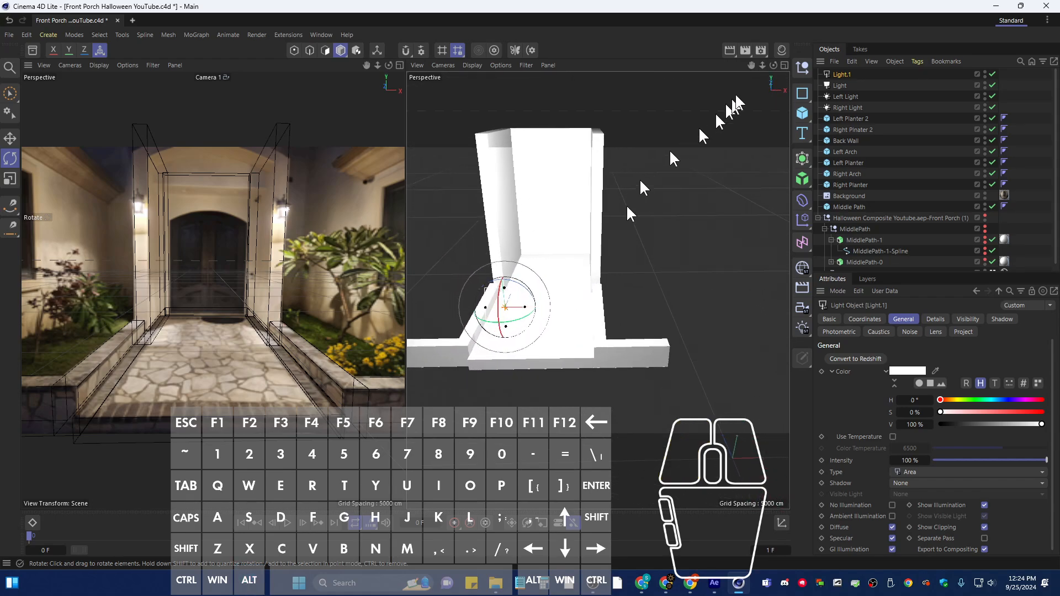
# Render the scene with the added area light to the Picture Viewer without saving, and stop the render and close the viewer
pyautogui.click(746, 49)
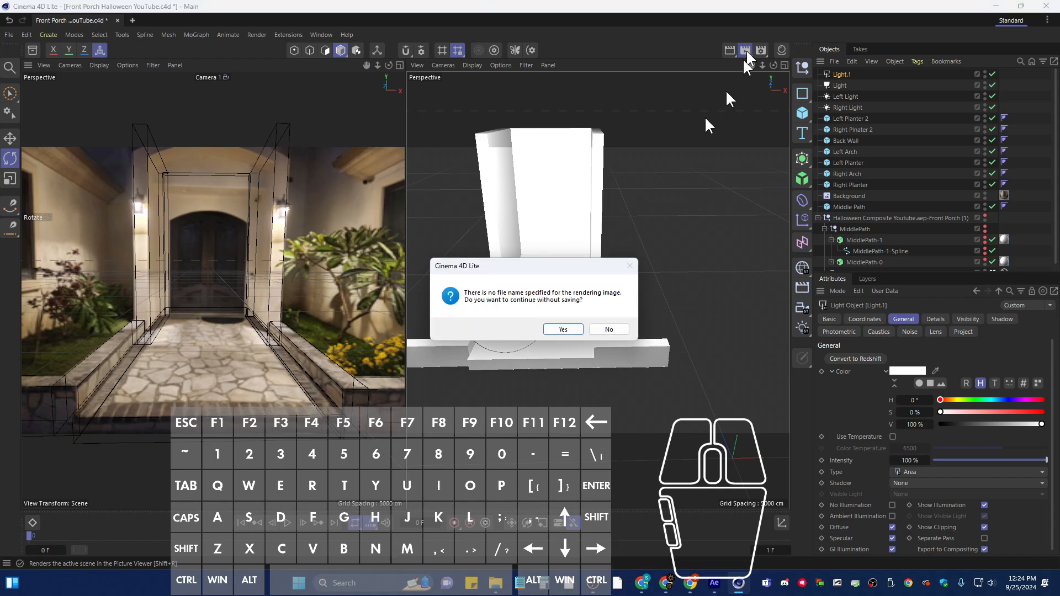
pyautogui.click(563, 331)
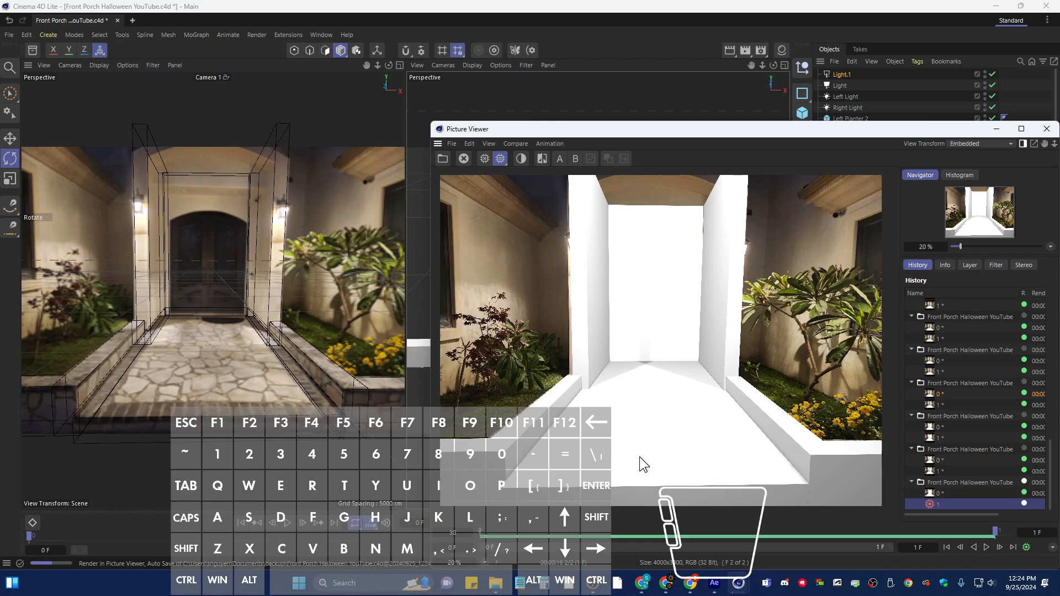
pyautogui.click(1047, 131)
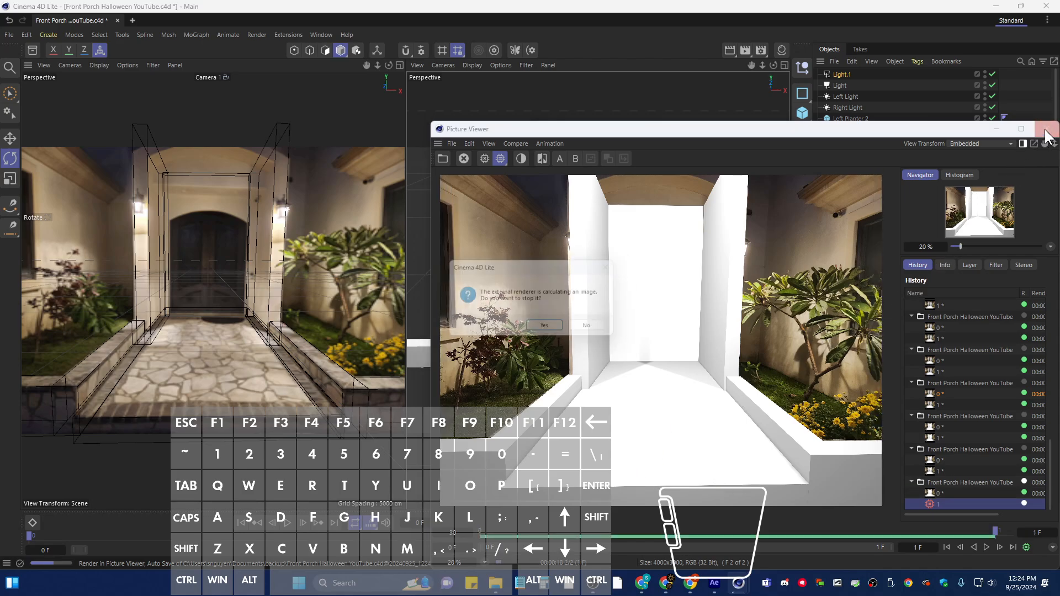
pyautogui.click(563, 328)
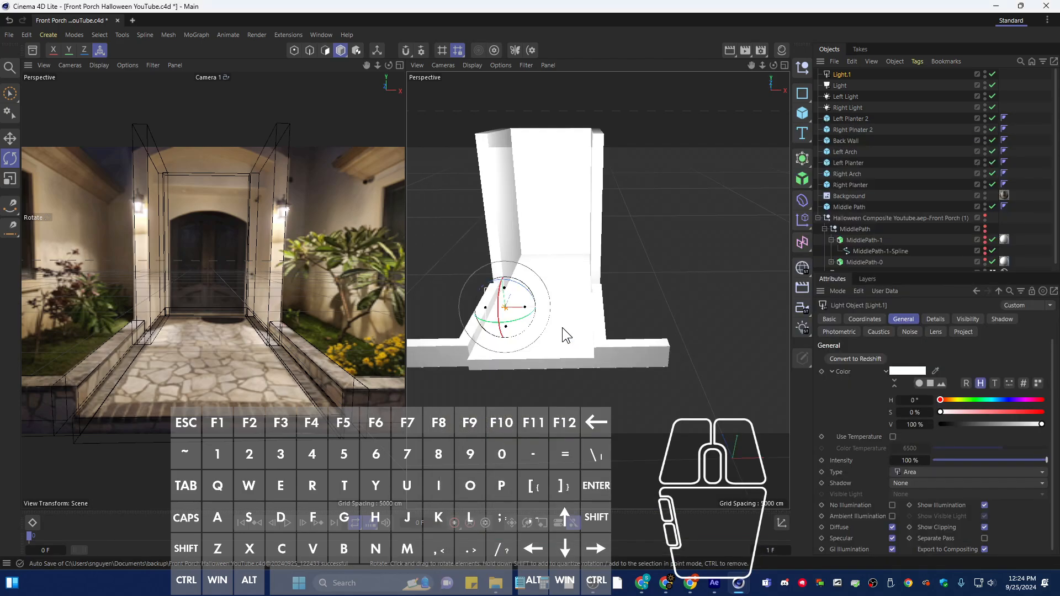